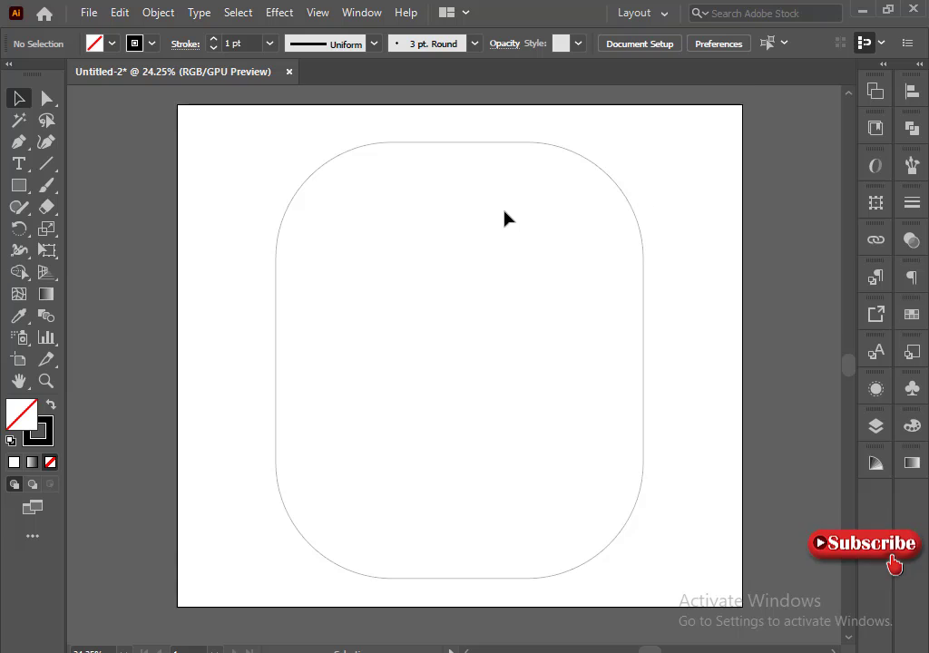
Draw the closed left hill with the Pen tool, curving over to a rounded tip and following the rounded frame's lower-left edge
scroll(506, 218, "down", 2)
key("p")
left_click(276, 354)
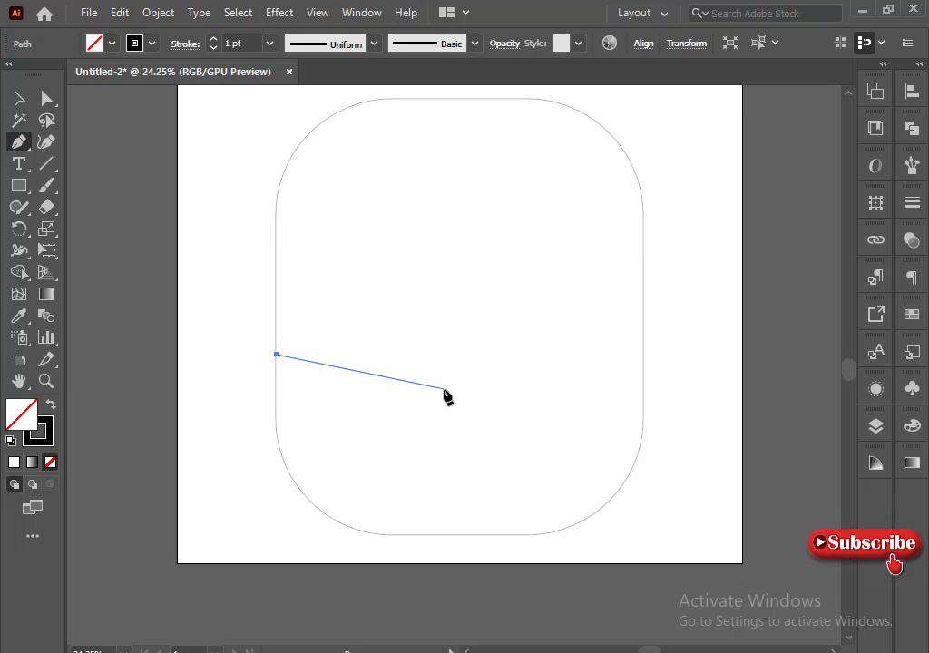
left_click_drag(481, 383, 569, 457)
left_click_drag(447, 433, 424, 443)
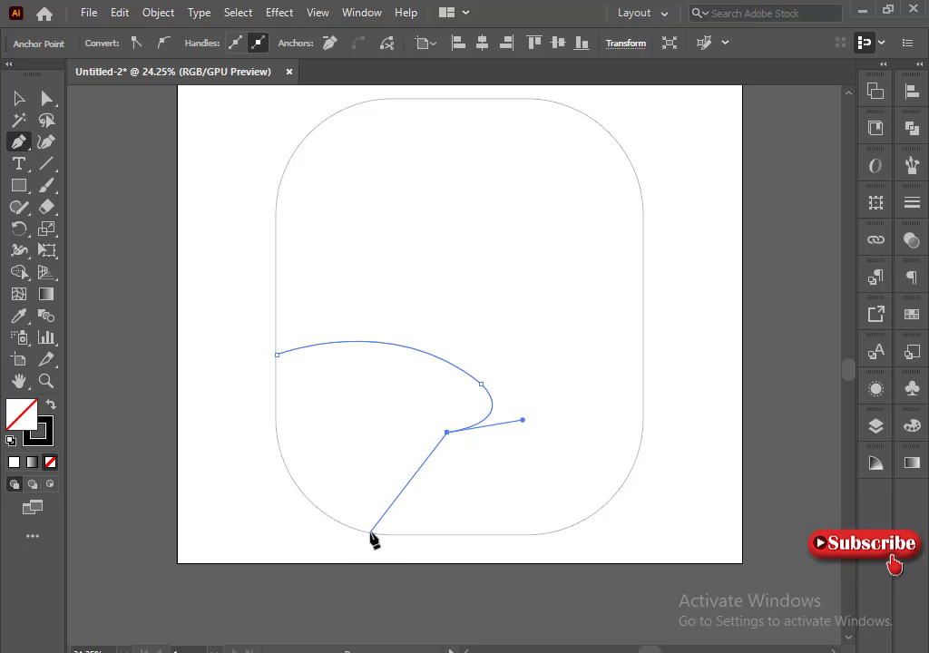
left_click_drag(368, 532, 373, 630)
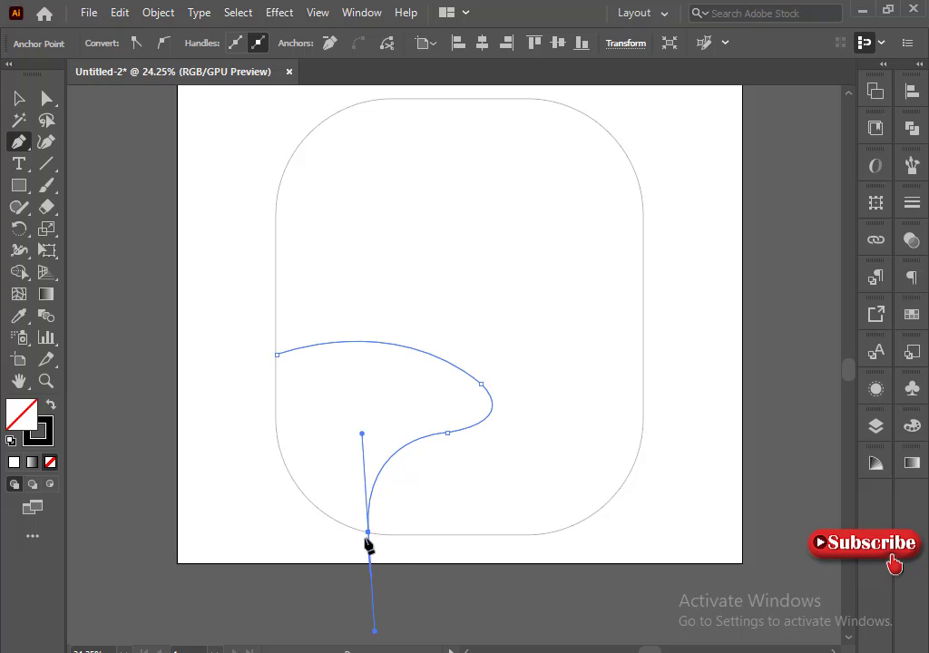
left_click(277, 428)
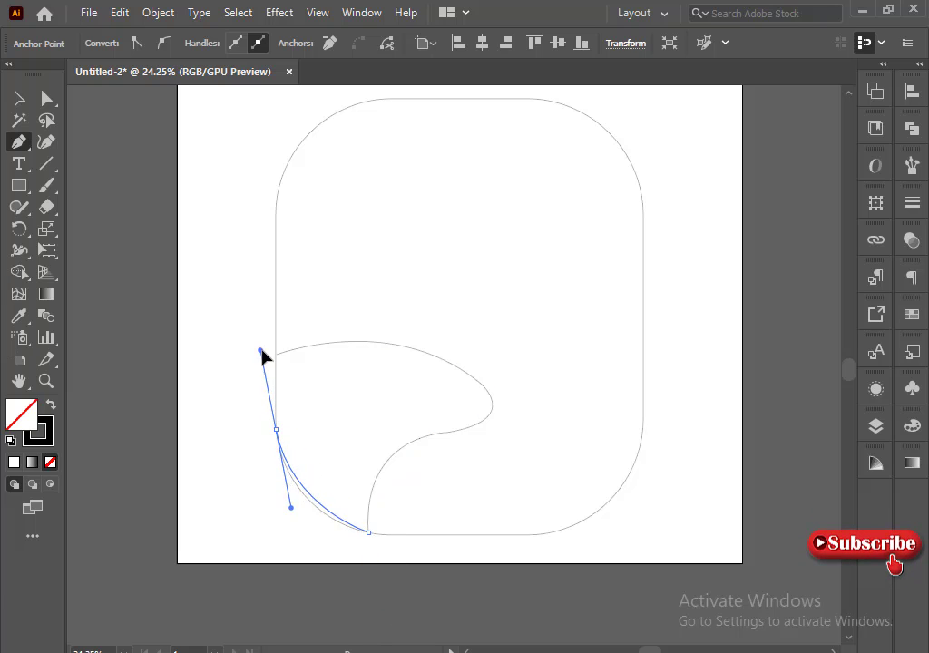
left_click_drag(261, 350, 264, 340)
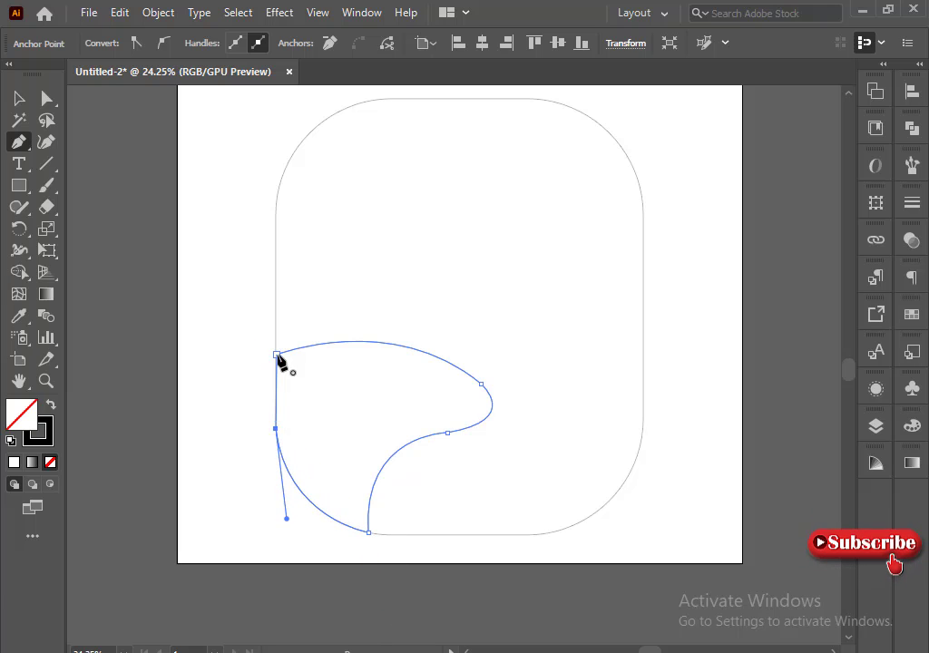
key("Return")
left_click(580, 461, "ctrl")
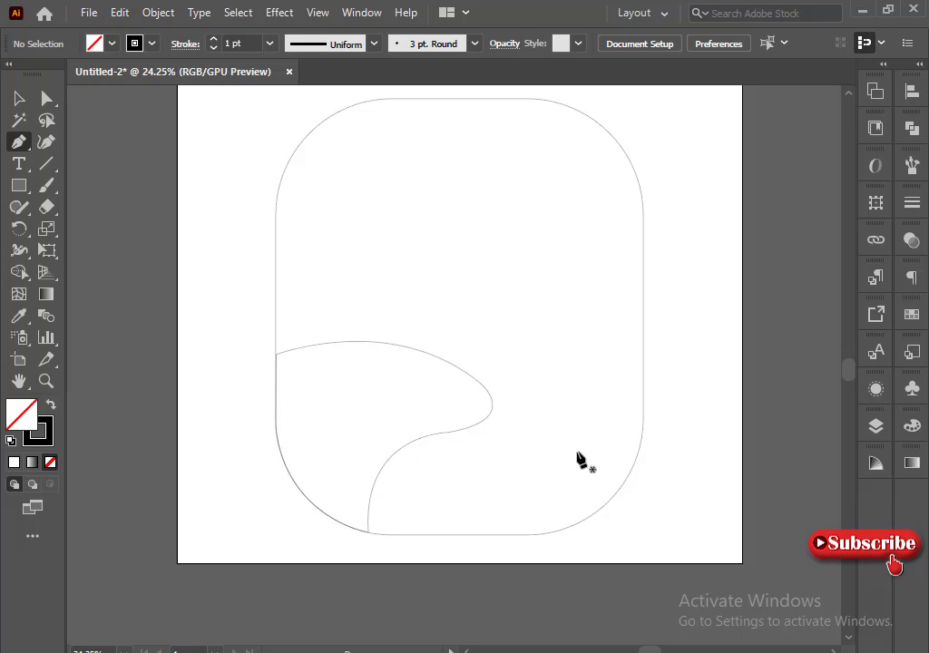
Draw the closed right hill with the Pen tool from the left hill's tip, along the frame's lower-right edge and back in an S-curve
left_click(481, 384)
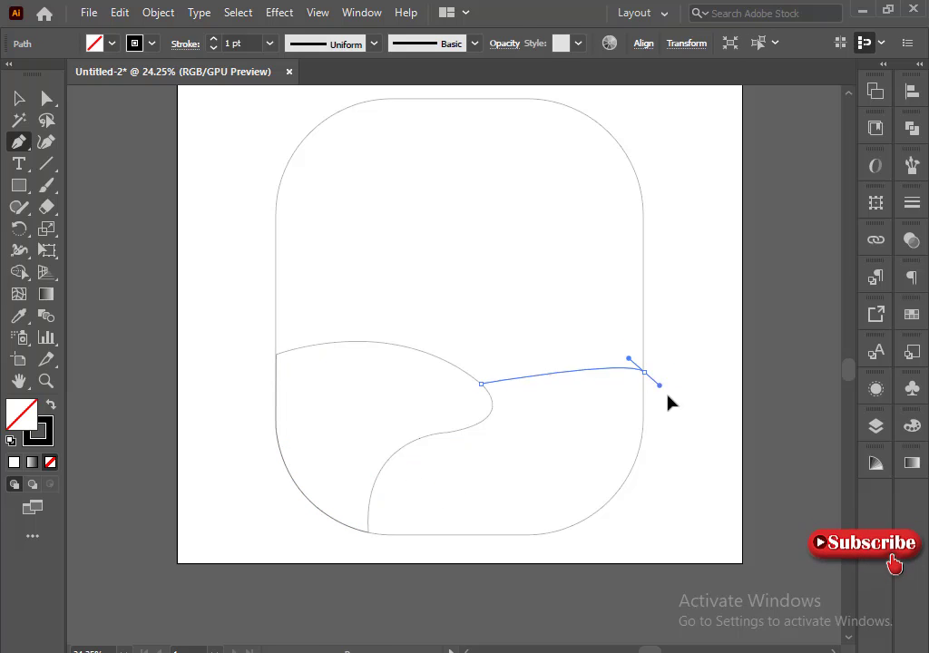
left_click_drag(669, 402, 745, 422)
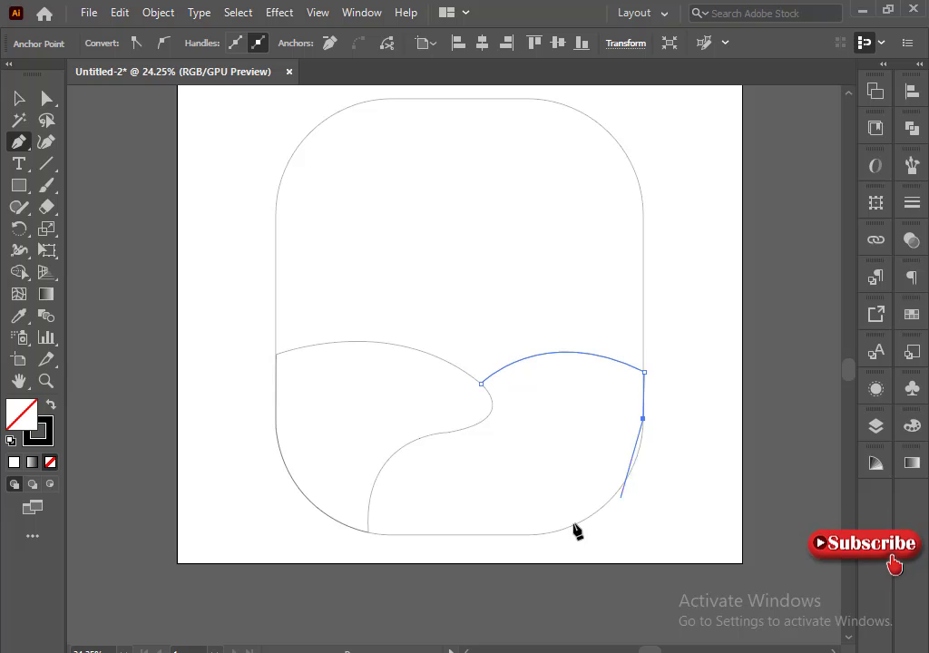
left_click_drag(549, 535, 450, 557)
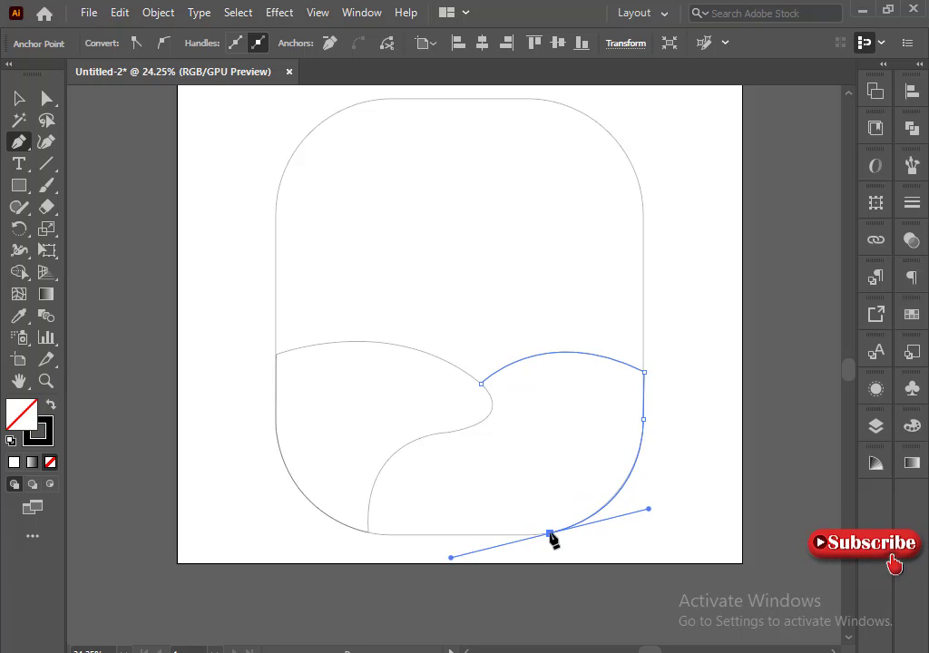
left_click(490, 534)
left_click_drag(527, 459, 543, 456)
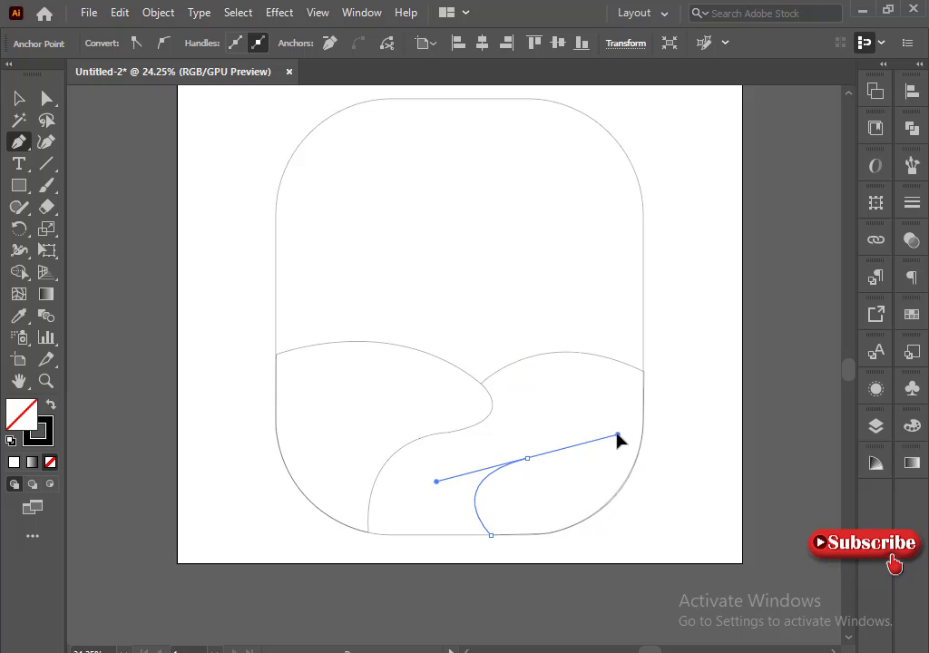
left_click_drag(617, 440, 601, 436)
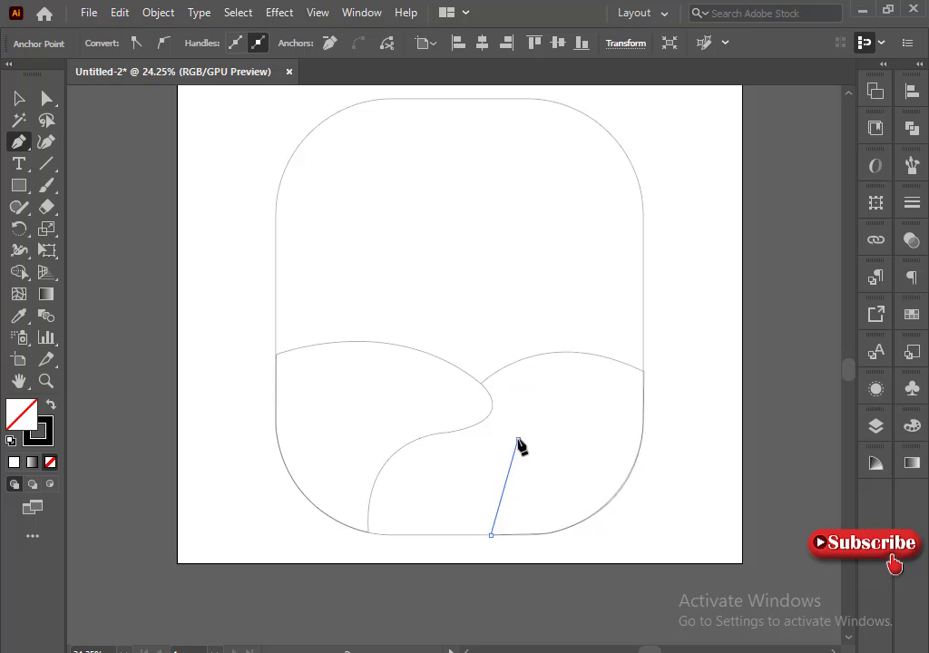
left_click_drag(519, 443, 622, 392)
left_click_drag(482, 385, 457, 379)
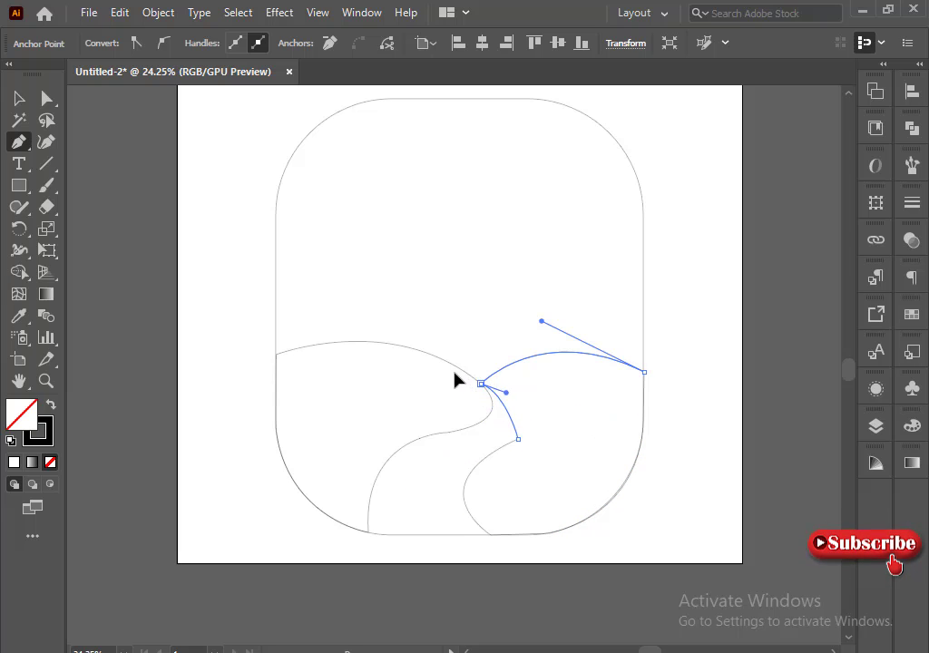
Move the right hill's inner middle anchor point down toward the left hill and smooth its lower inner corner
left_click(47, 98)
left_click_drag(518, 439, 484, 457)
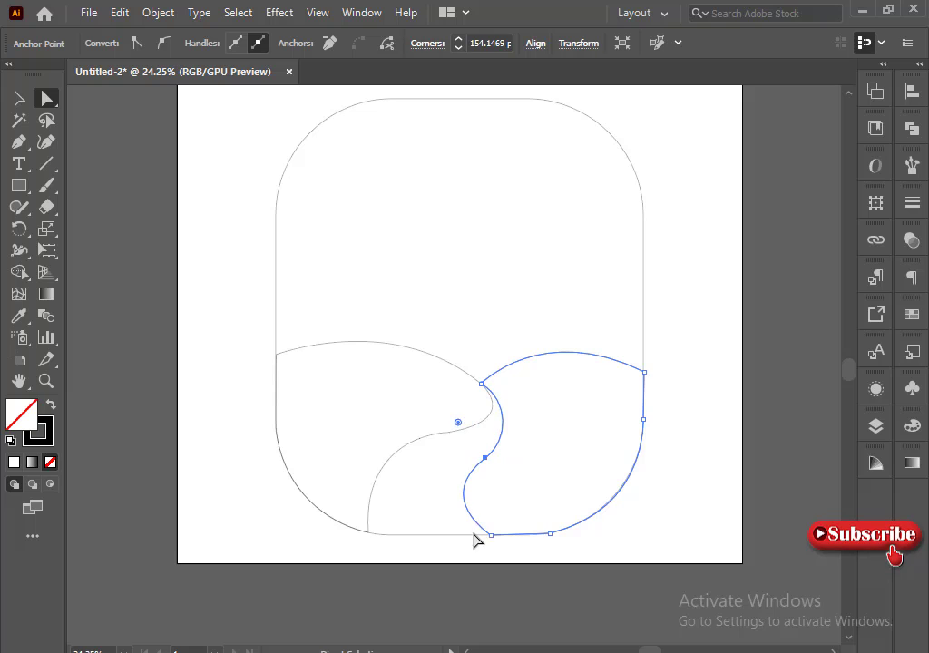
left_click(546, 502)
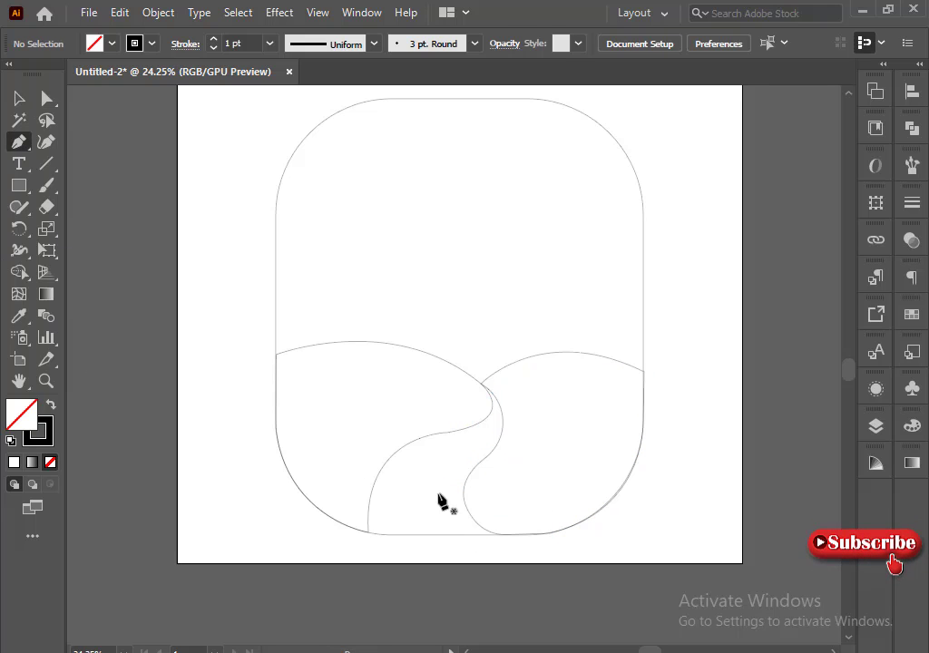
Draw a closed winding path shape between the two hills with the Pen tool, redoing its closing curve with a shorter handle
left_click(498, 533)
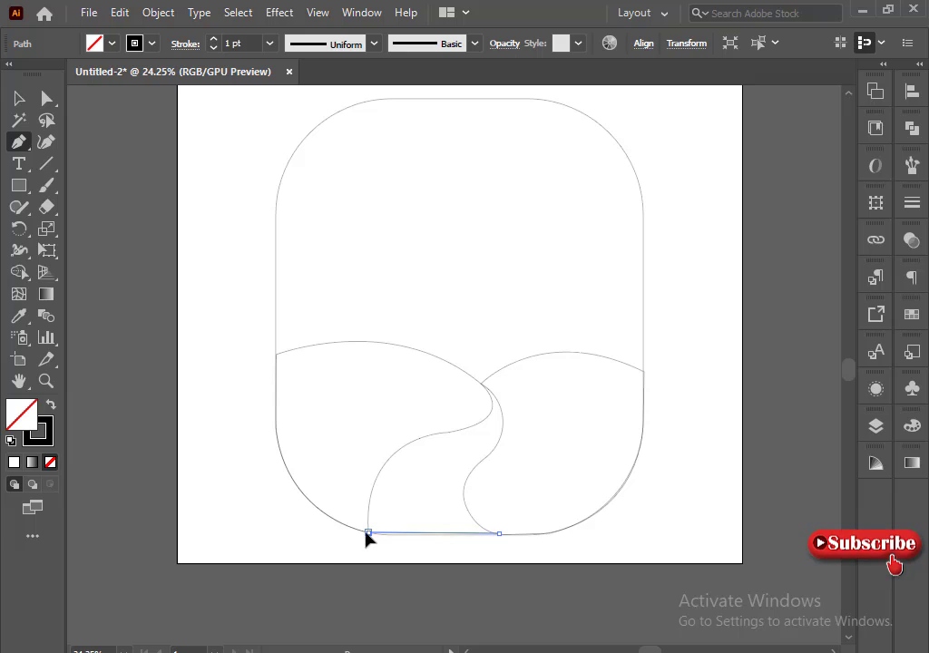
left_click_drag(340, 529, 356, 539)
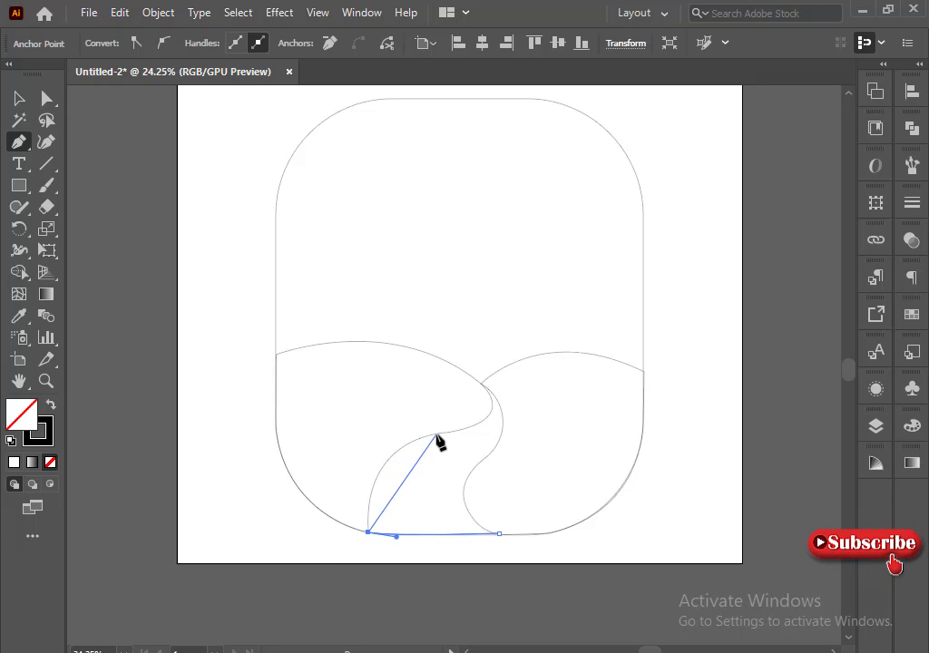
left_click_drag(442, 434, 529, 422)
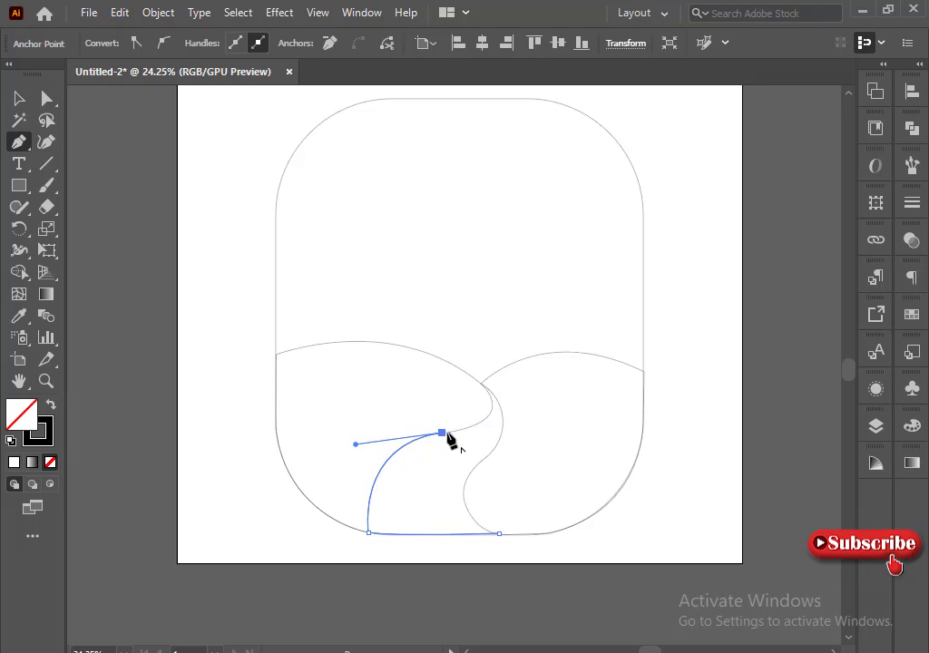
left_click_drag(479, 383, 439, 344)
left_click(480, 384)
left_click_drag(485, 458, 445, 503)
left_click_drag(499, 533, 572, 567)
key("ctrl+shift+a")
key("ctrl+z")
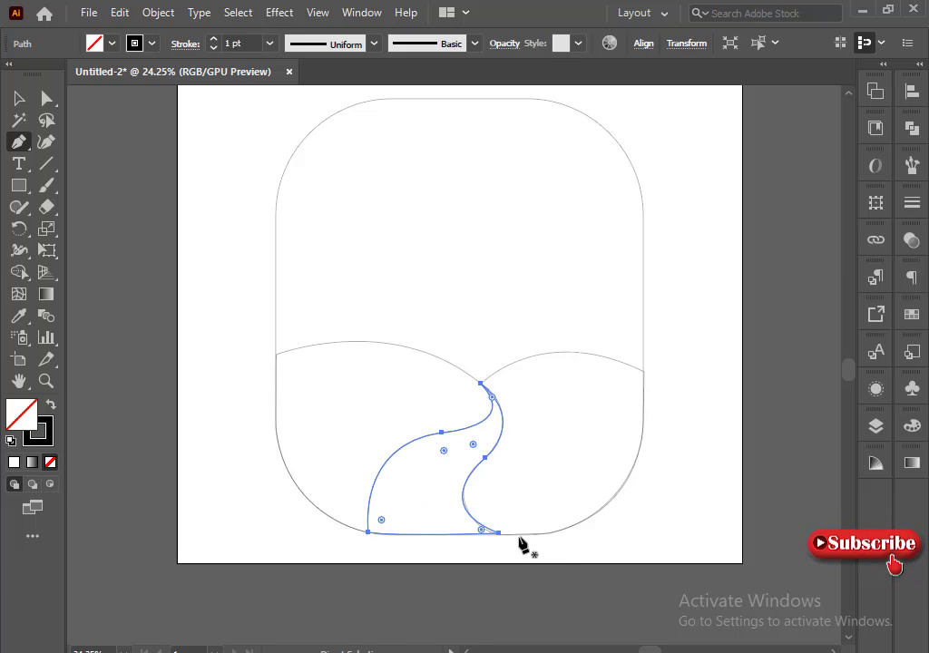
key("ctrl+z")
left_click_drag(499, 533, 545, 545)
key("ctrl+shift+a")
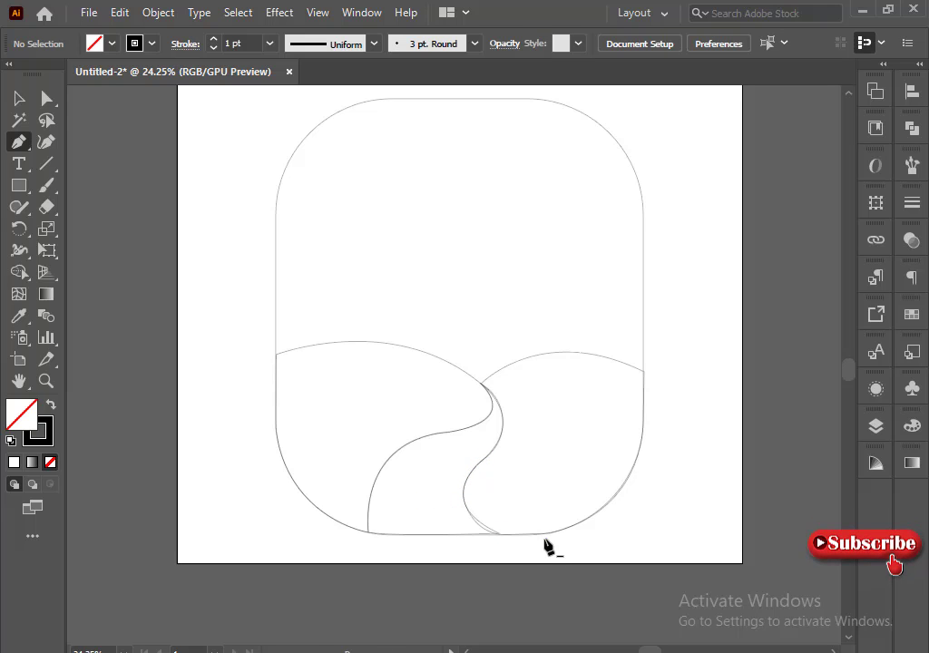
Fill the left hill with dark blue using CMYK values of 78, 76, 0 and 46
left_click(22, 106)
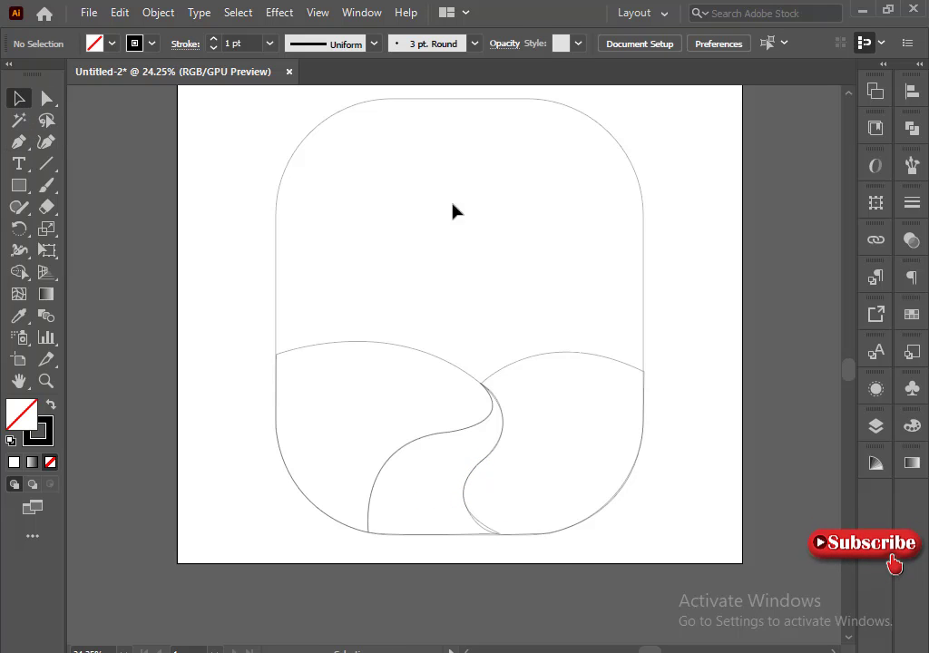
left_click(370, 342)
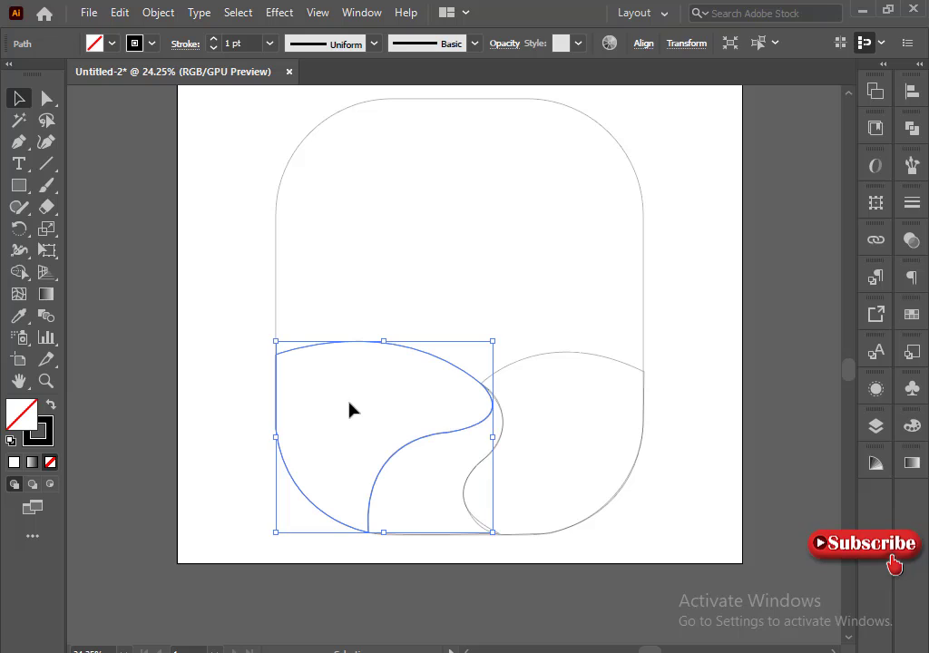
left_click(908, 463)
left_click_drag(719, 433, 714, 21)
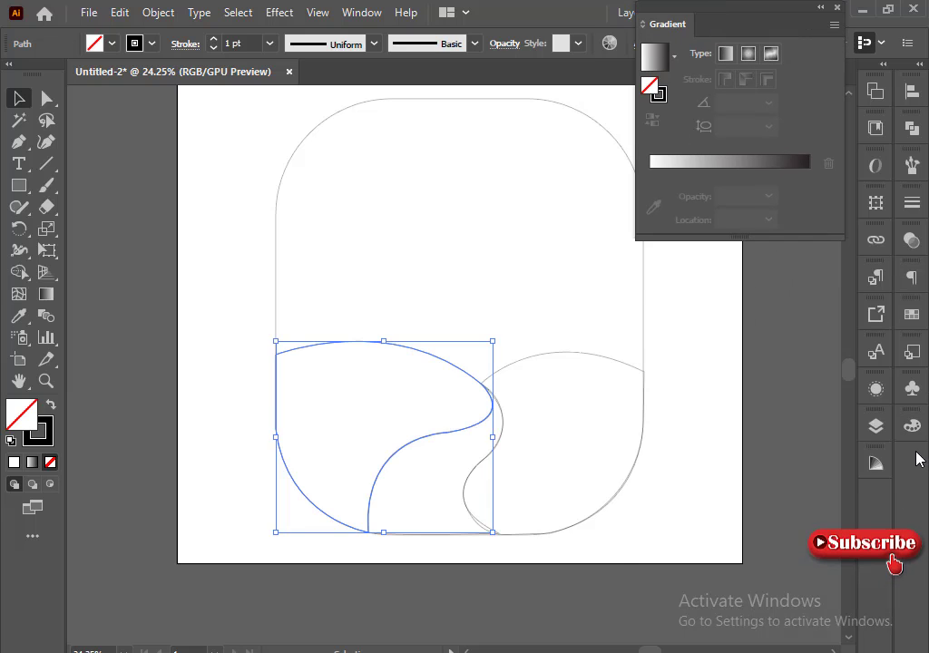
left_click(911, 426)
left_click(838, 562)
left_click(882, 418)
left_click(739, 508)
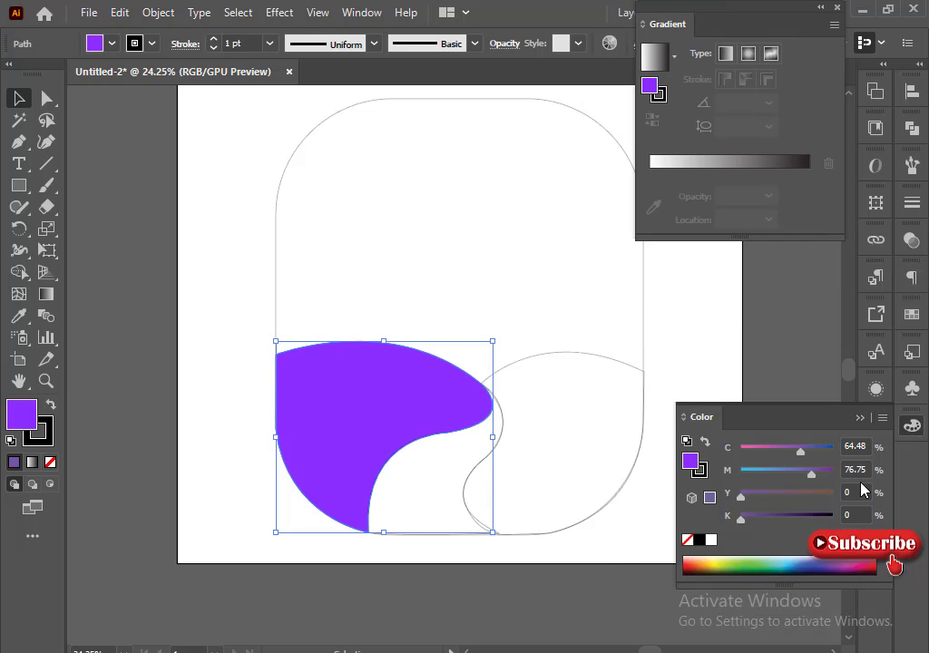
left_click_drag(821, 481, 813, 481)
left_click(785, 522)
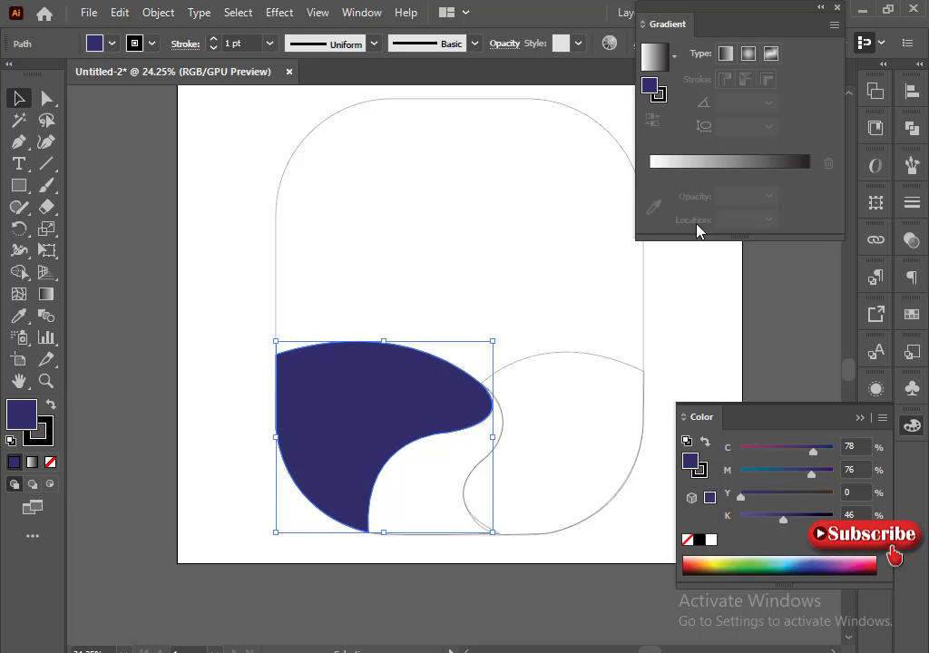
Add the dark blue as a gradient stop and lighten the left hill's fill to 60% brightness in HSB
left_click(698, 160)
left_click(709, 519)
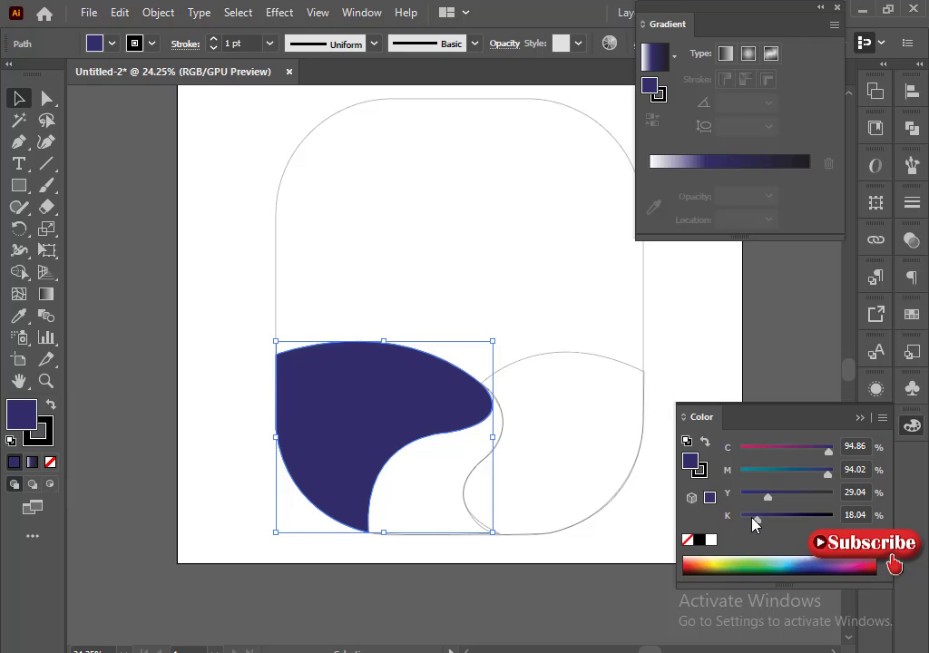
left_click(739, 516)
left_click(882, 419)
left_click(796, 491)
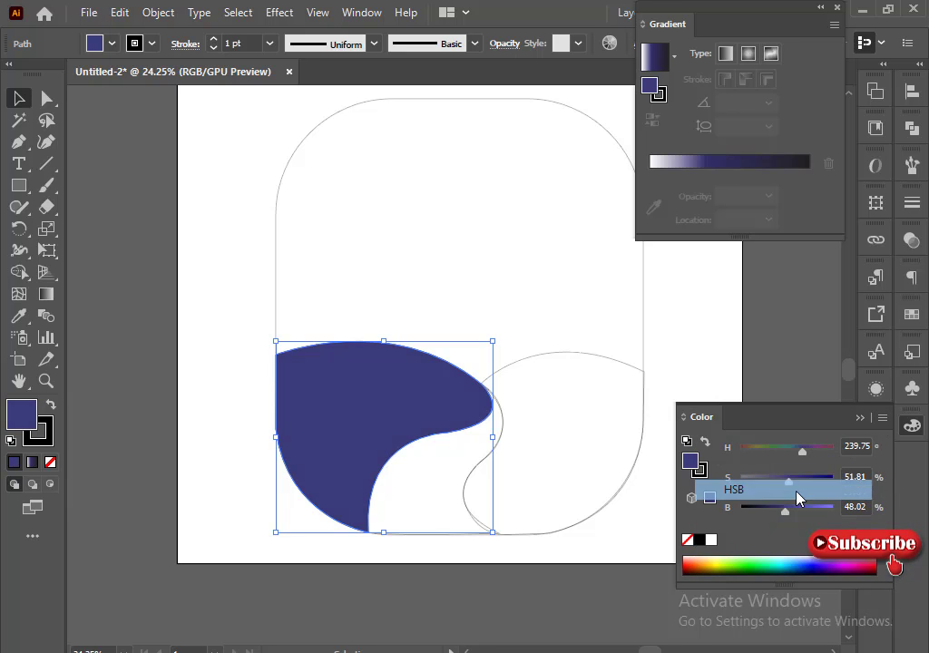
left_click_drag(796, 509, 799, 515)
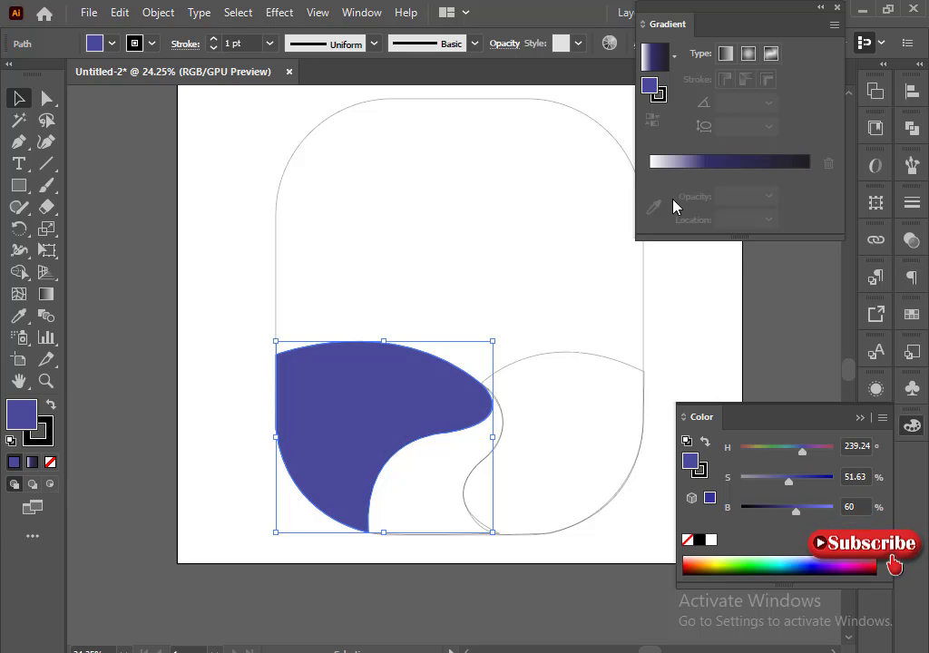
Add the lighter blue as a gradient stop and delete the black and white stops from the left hill's gradient
left_click(686, 165)
left_click(808, 195)
left_click(828, 186)
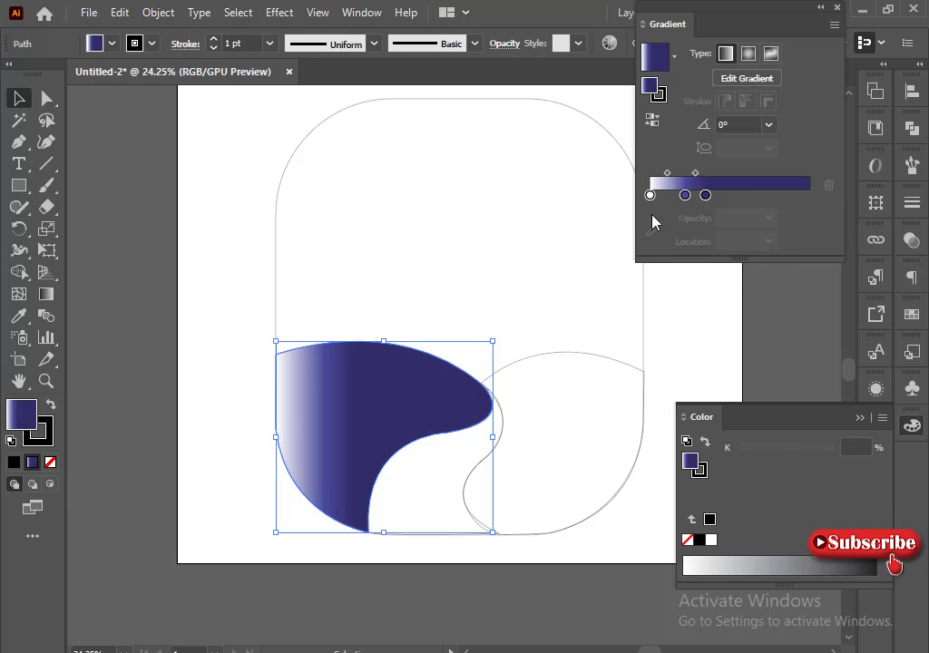
left_click(649, 195)
left_click(829, 188)
Run the left hill's gradient upward at about 94°, with the light stop at the start and the dark stop at about 40%
left_click(45, 296)
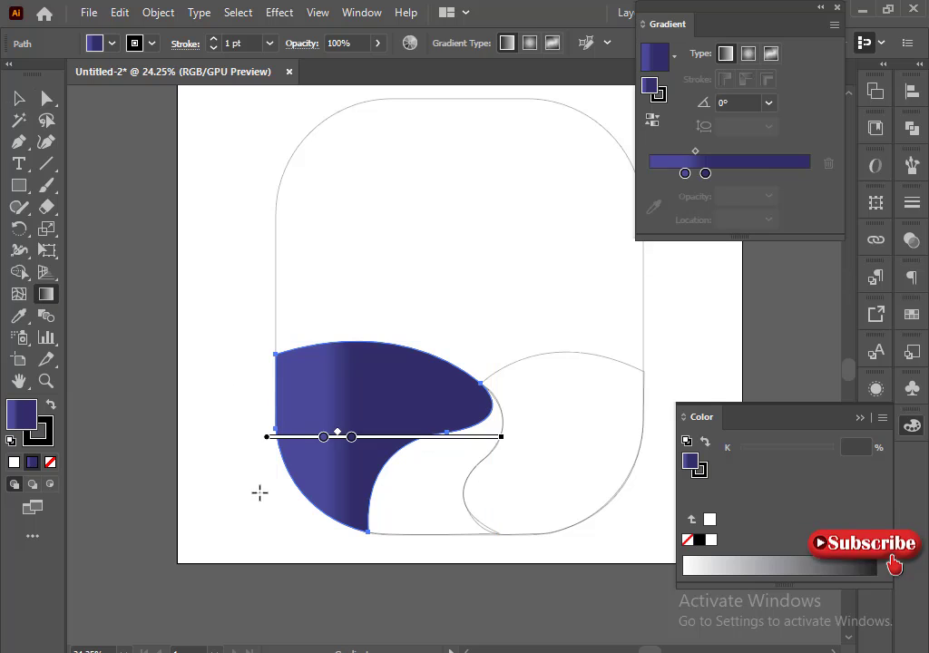
mouse_move(312, 518)
left_mouse_down()
mouse_move(365, 237)
mouse_move(351, 286)
mouse_move(306, 324)
mouse_move(296, 243)
left_mouse_up()
left_click_drag(704, 172, 748, 172)
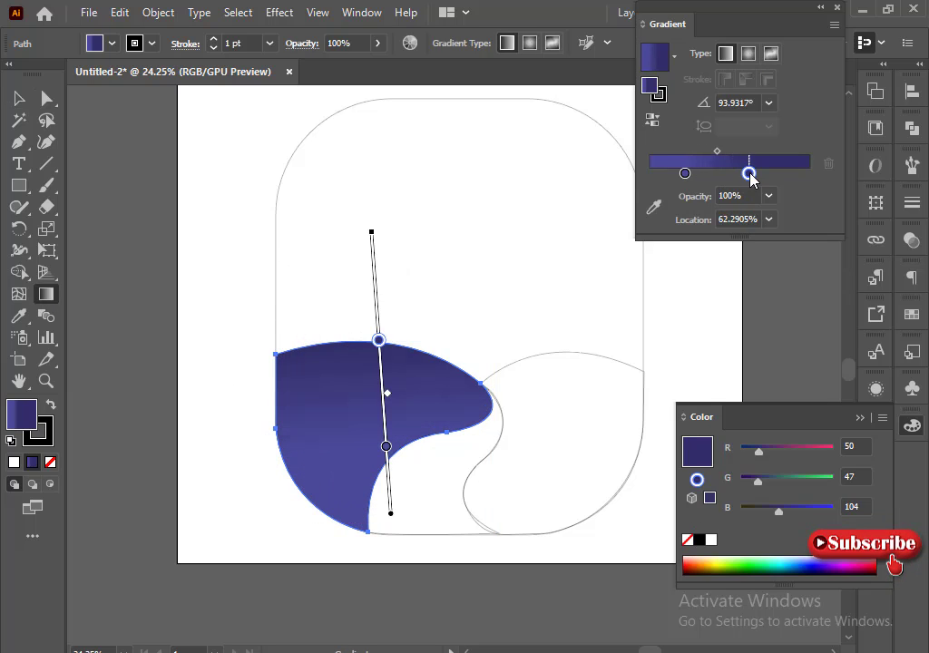
left_click_drag(683, 172, 651, 172)
left_click_drag(742, 175, 712, 173)
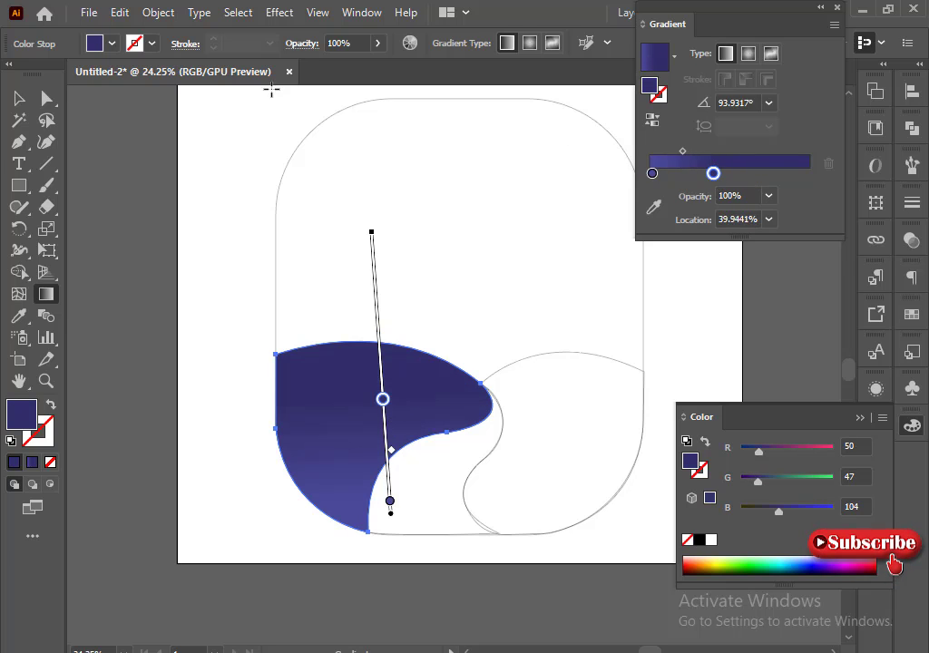
left_click(19, 99)
left_click(256, 292)
Copy the left hill's blue gradient onto the right hill with the Eyedropper
left_click(644, 397)
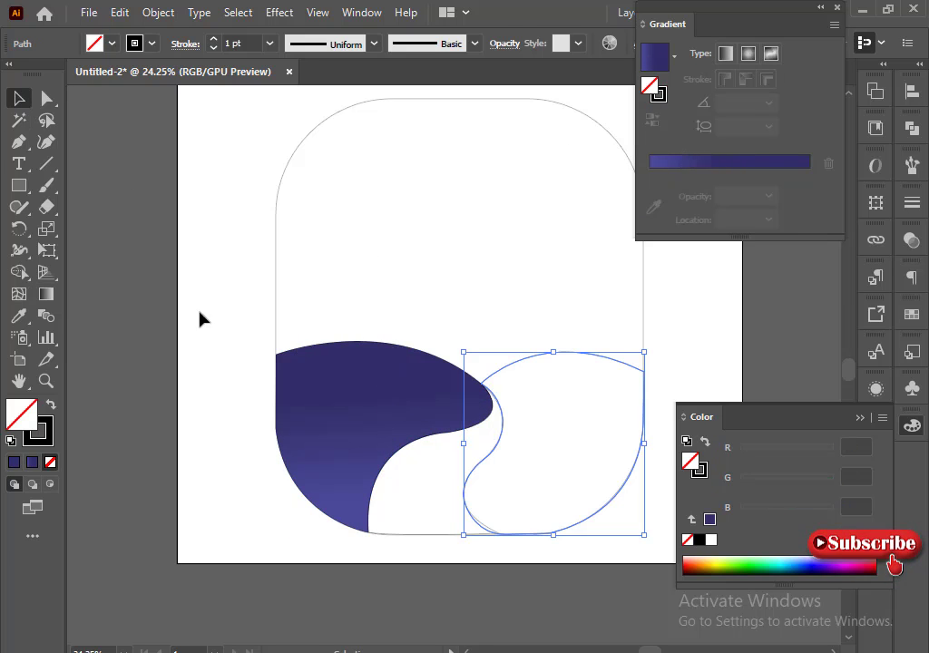
key("i")
left_click(381, 356)
key("v")
left_click(125, 201)
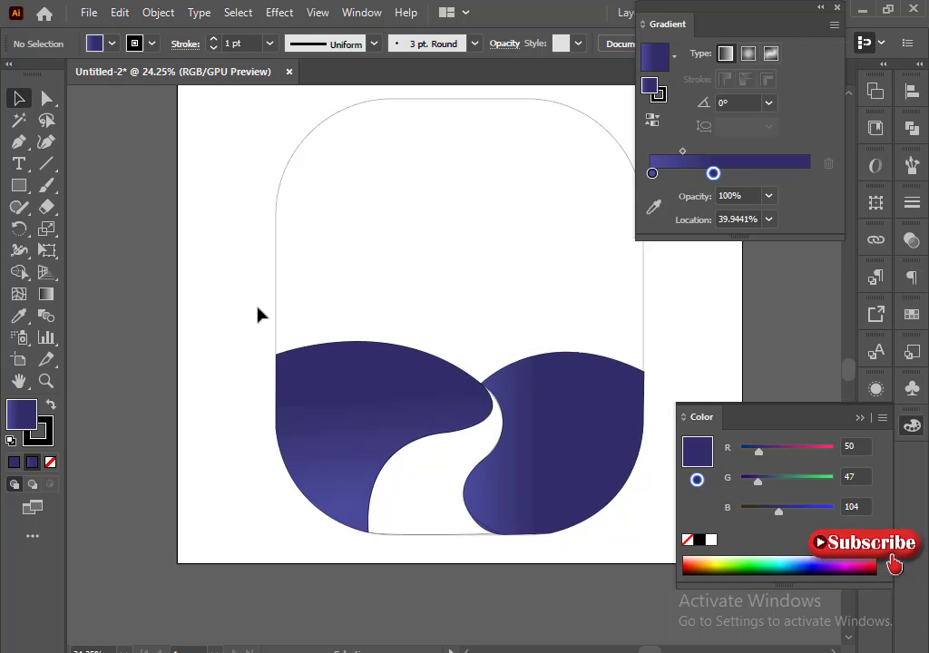
Fill the winding path with a light periwinkle based on the dark blue, at 100% brightness and 38.82% saturation in HSB
left_click_drag(442, 565, 442, 565)
left_click(425, 477)
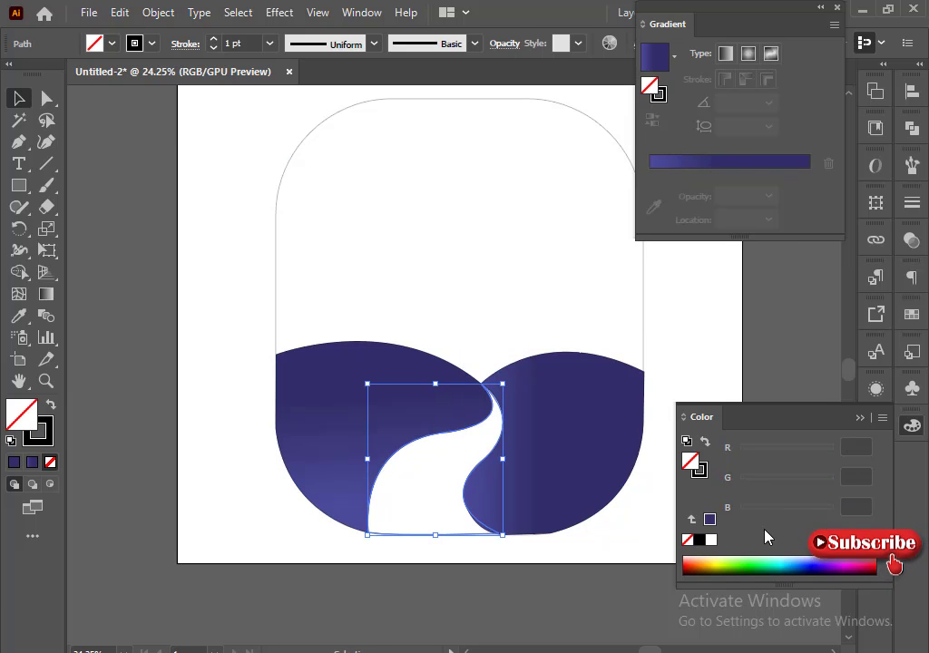
left_click(709, 518)
left_click(881, 417)
left_click(824, 489)
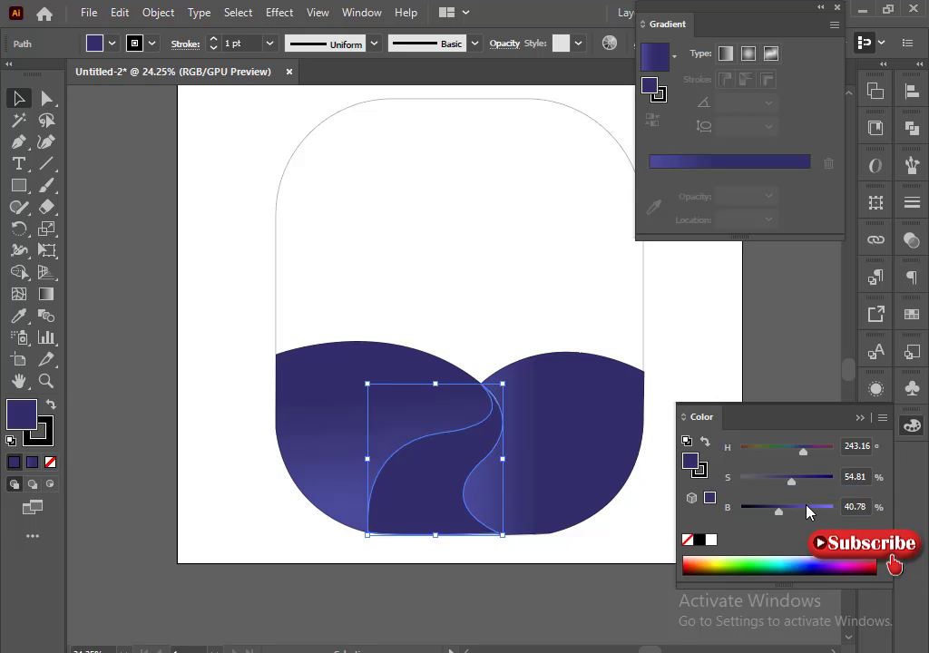
left_click_drag(782, 506, 866, 505)
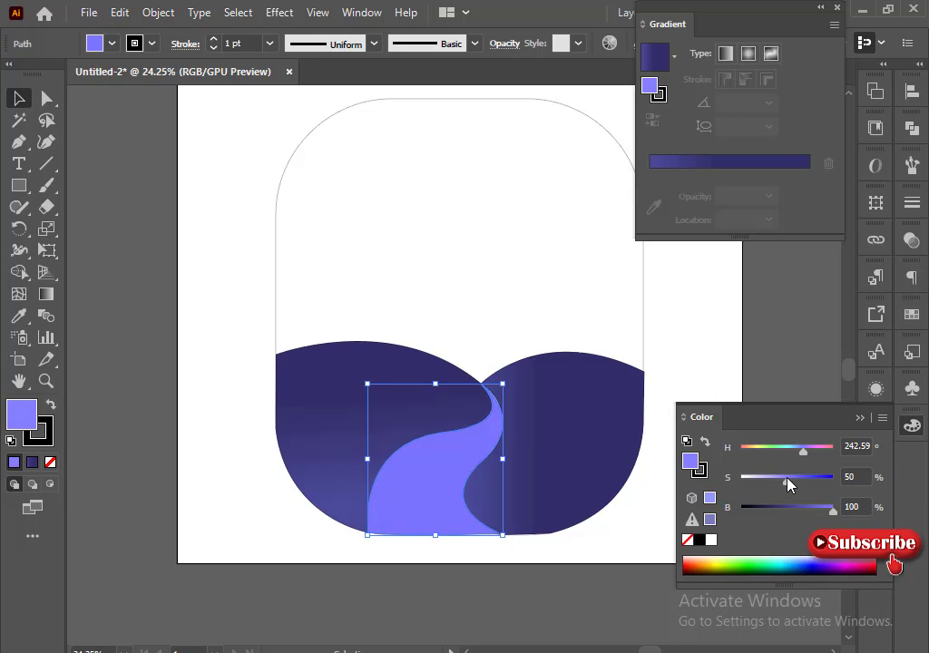
left_click_drag(786, 483, 777, 484)
Add the light periwinkle as a gradient stop on the path, plus a more saturated version (50.98%) at about 51%
left_click(651, 91)
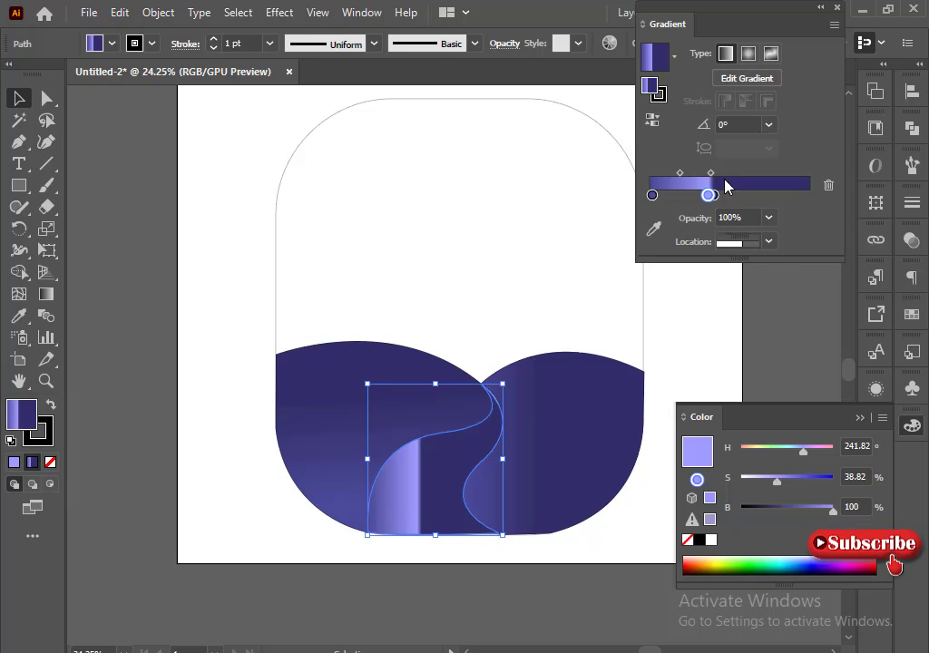
left_click(709, 194)
left_click(709, 519)
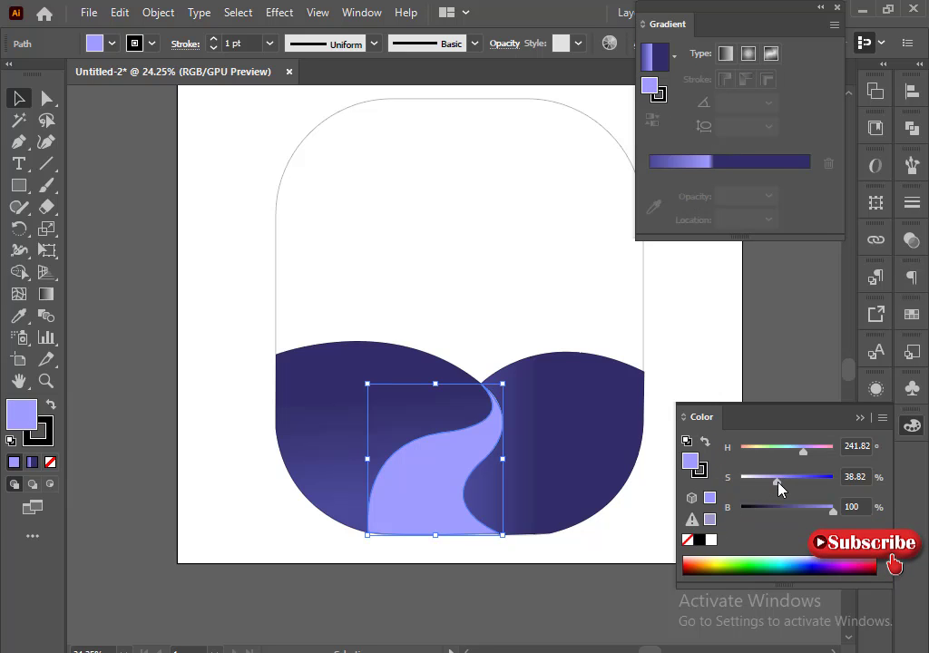
left_click_drag(777, 483, 788, 485)
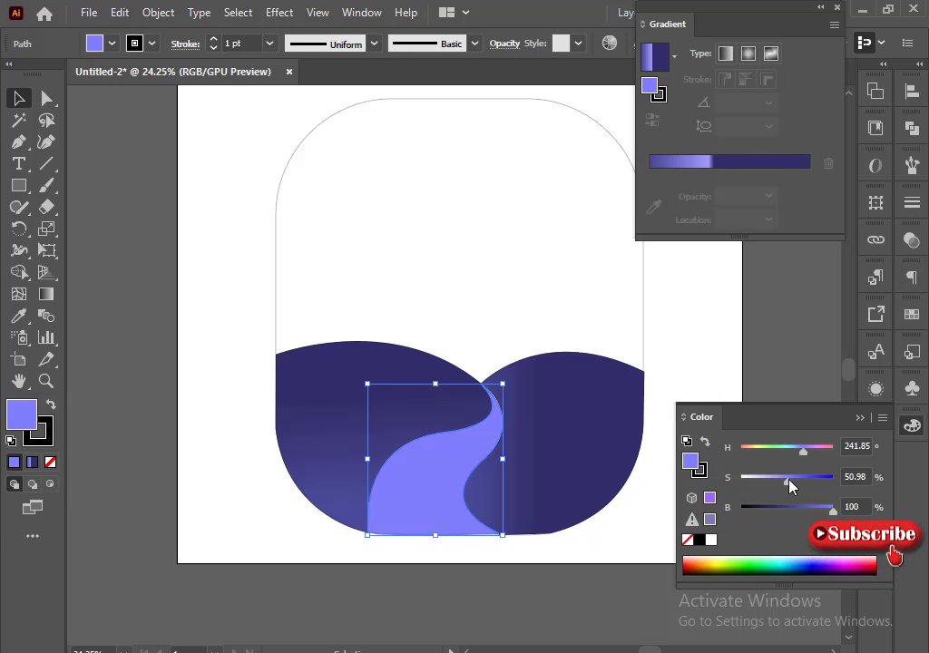
left_click(719, 160)
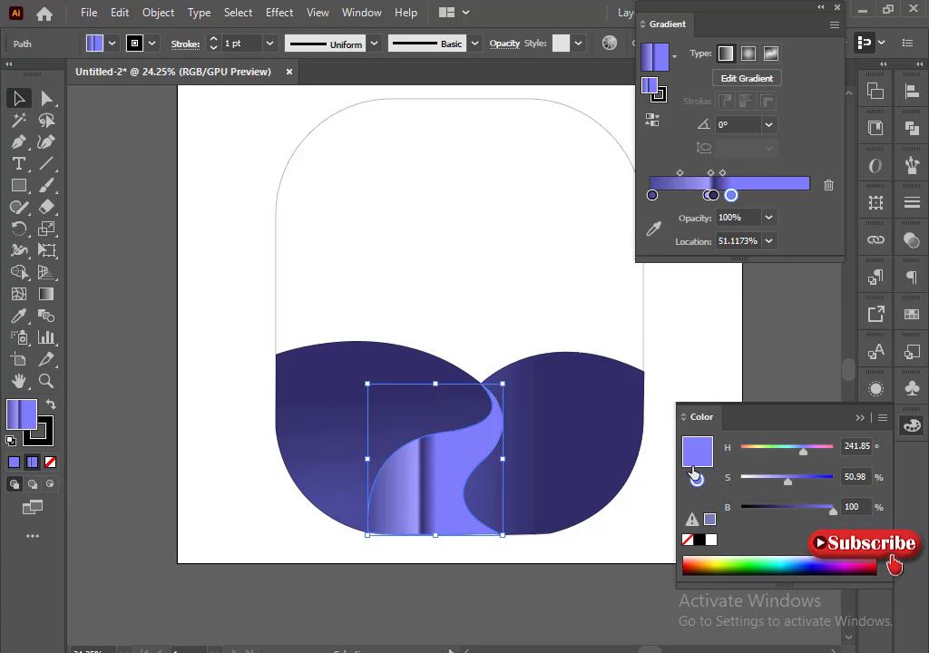
Shift the path's fill colour to a deep purple in CMYK, with 88% cyan and 98% magenta
right_click(757, 510)
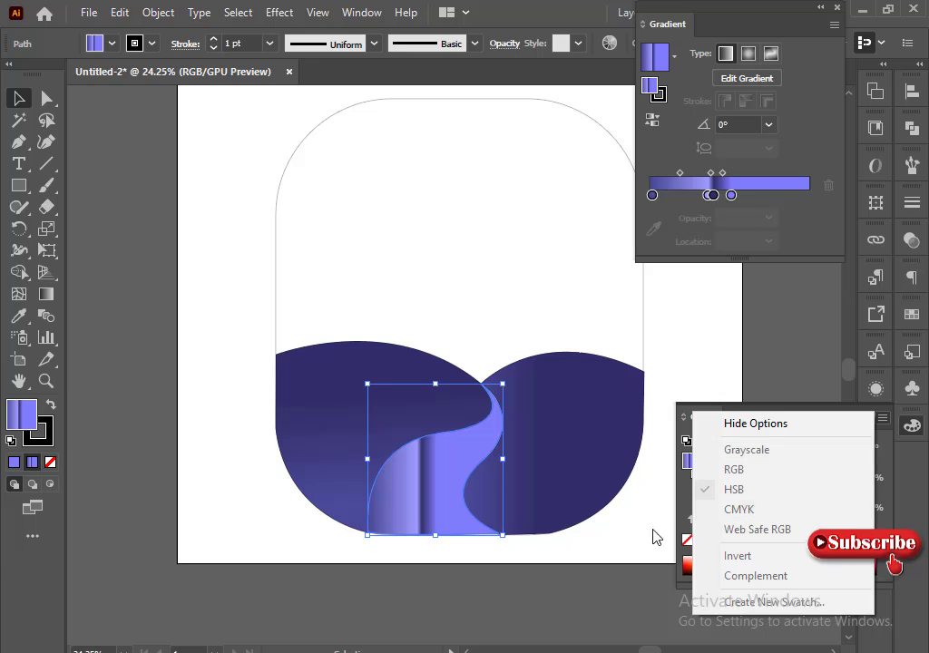
left_click(725, 492)
right_click(860, 435)
left_click(767, 514)
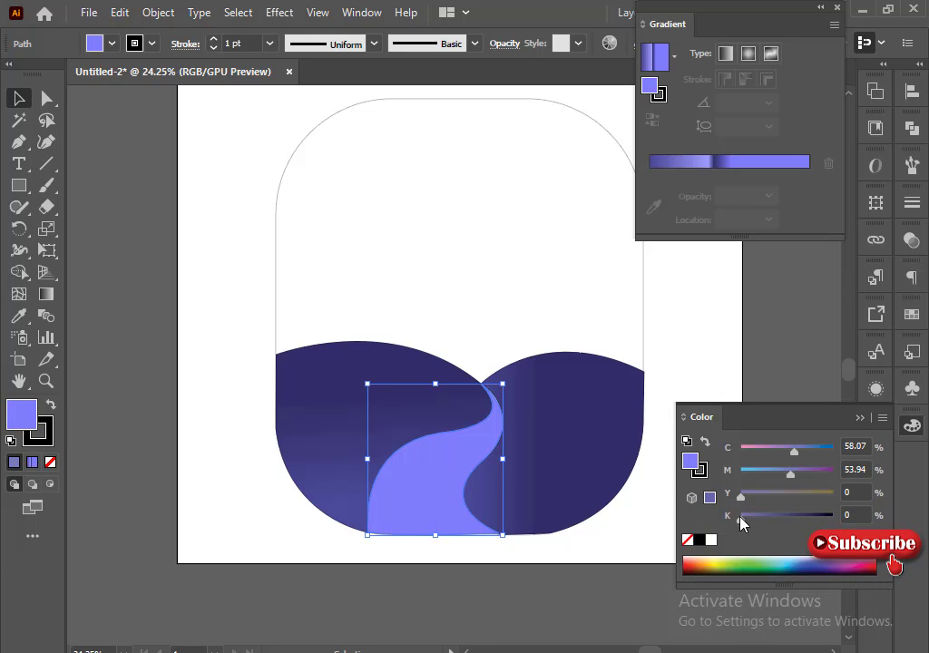
mouse_move(800, 474)
left_mouse_down()
mouse_move(803, 452)
mouse_move(794, 451)
mouse_move(812, 476)
left_mouse_up()
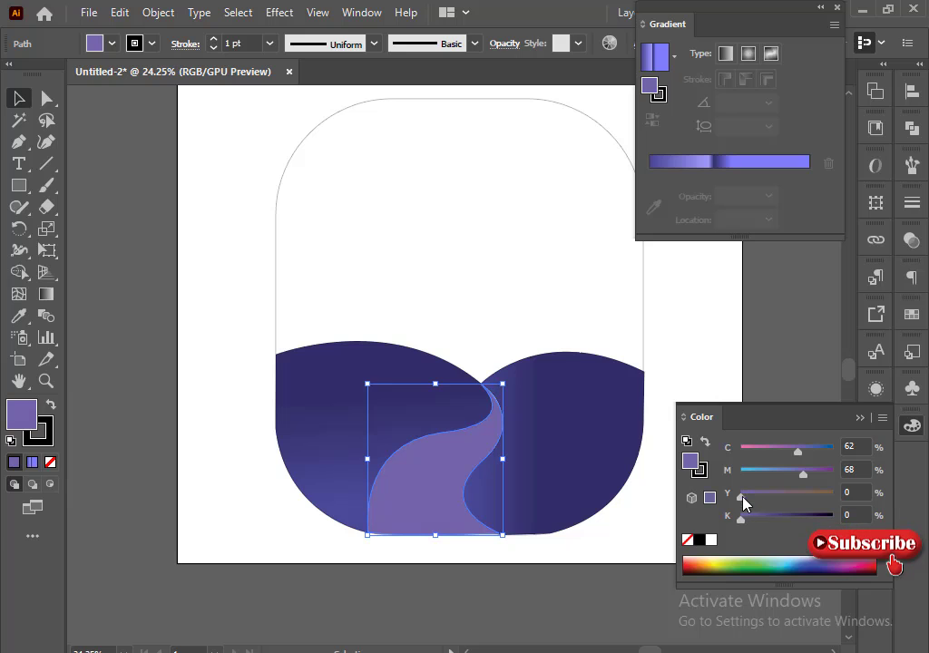
left_click_drag(836, 562, 740, 497)
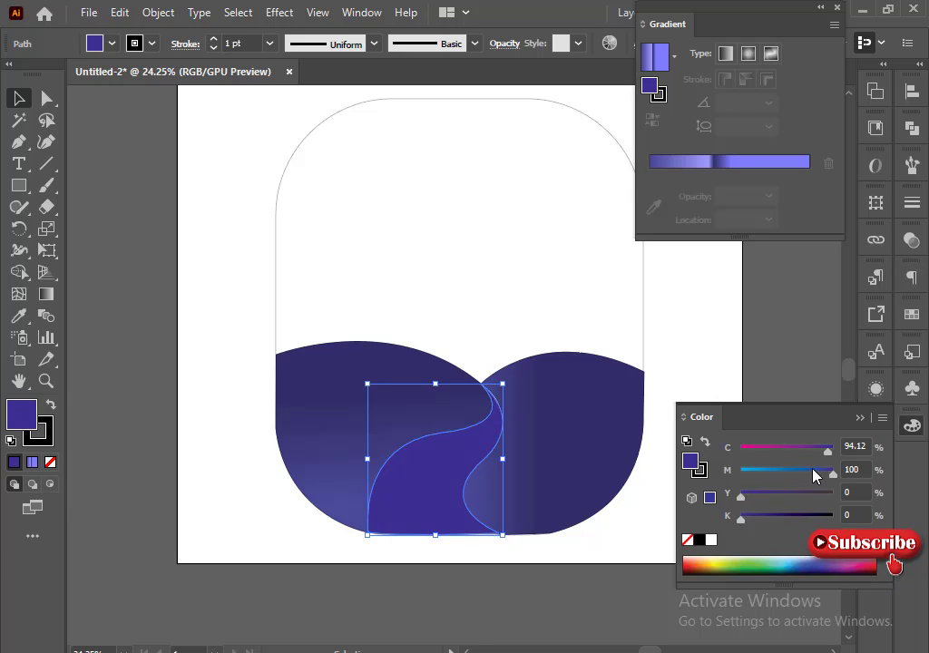
left_click_drag(827, 451, 821, 464)
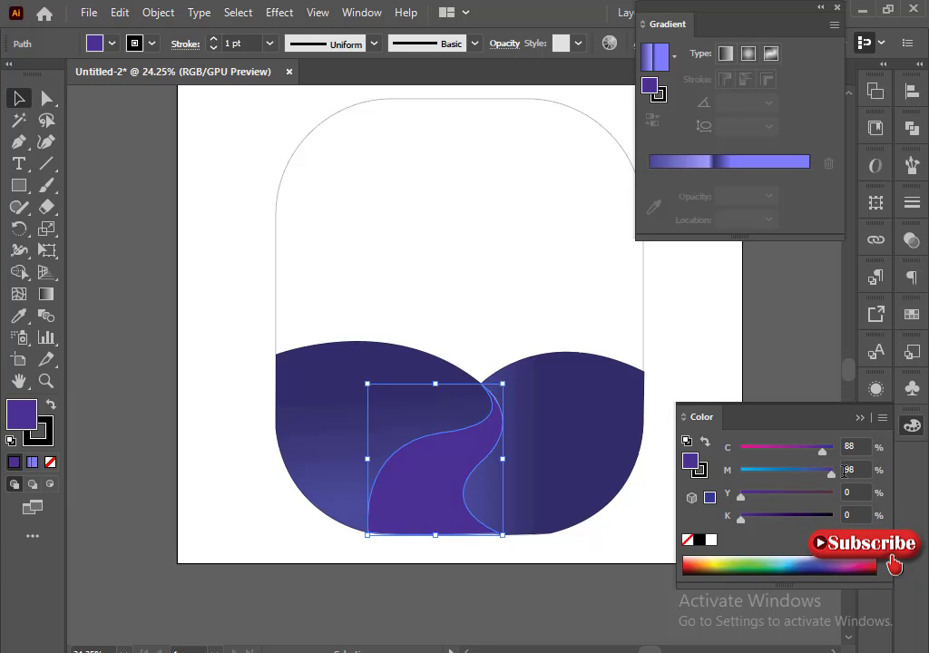
Soften the purple to 54.14% saturation and 70.98% brightness in HSB and add it as a gradient stop at about 68%
left_click(883, 419)
left_click(779, 488)
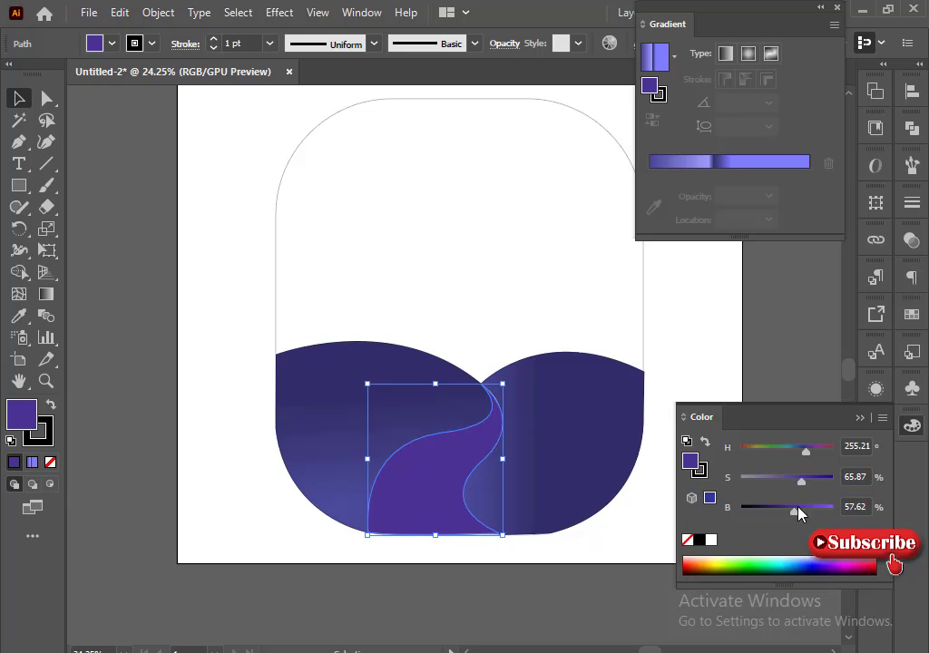
left_click_drag(796, 508, 802, 480)
left_click(802, 482)
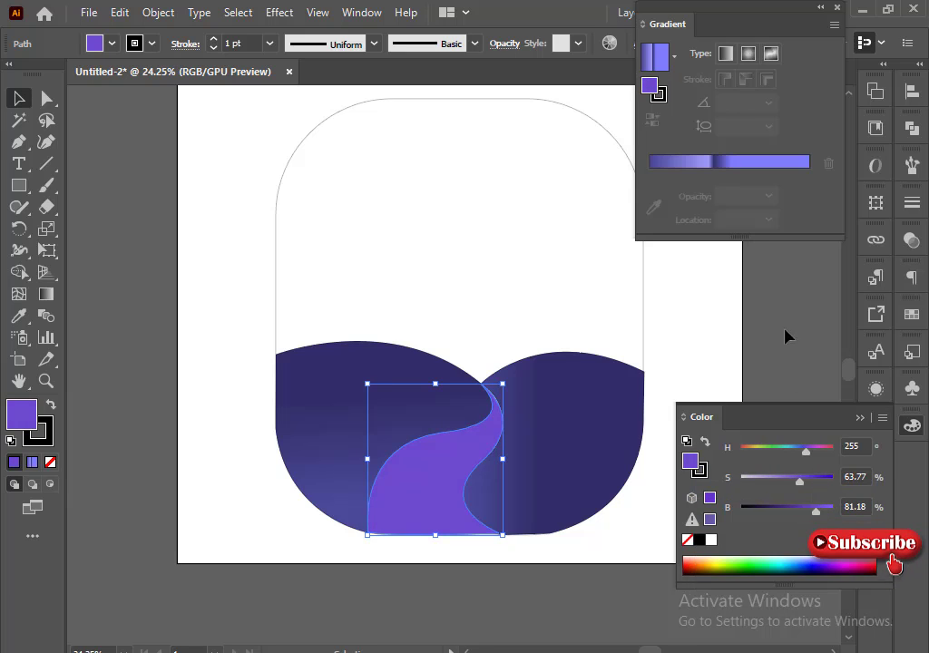
left_click(821, 511)
left_click(806, 510)
left_click(796, 481)
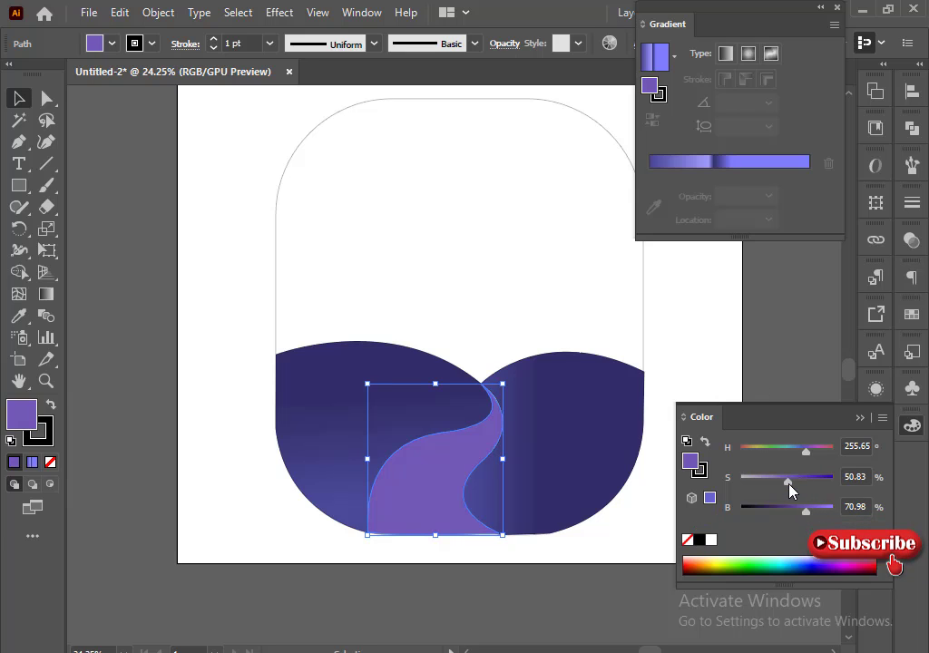
left_click(790, 481)
left_click(757, 162)
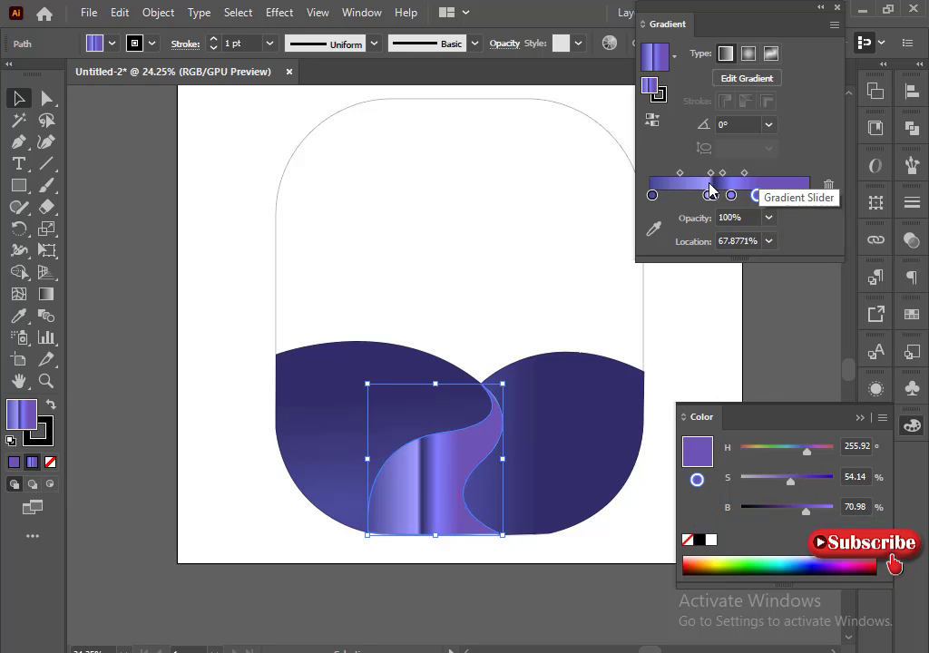
Delete the dark blue stops and the white stop from the path's gradient
left_click(828, 184)
key("ctrl+z")
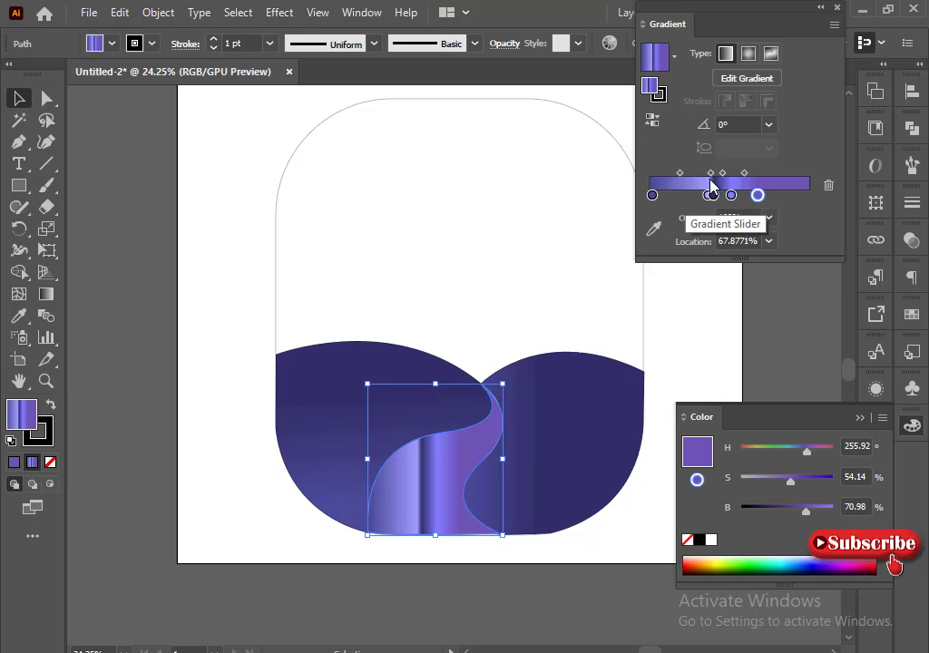
left_click(713, 195)
left_click(829, 185)
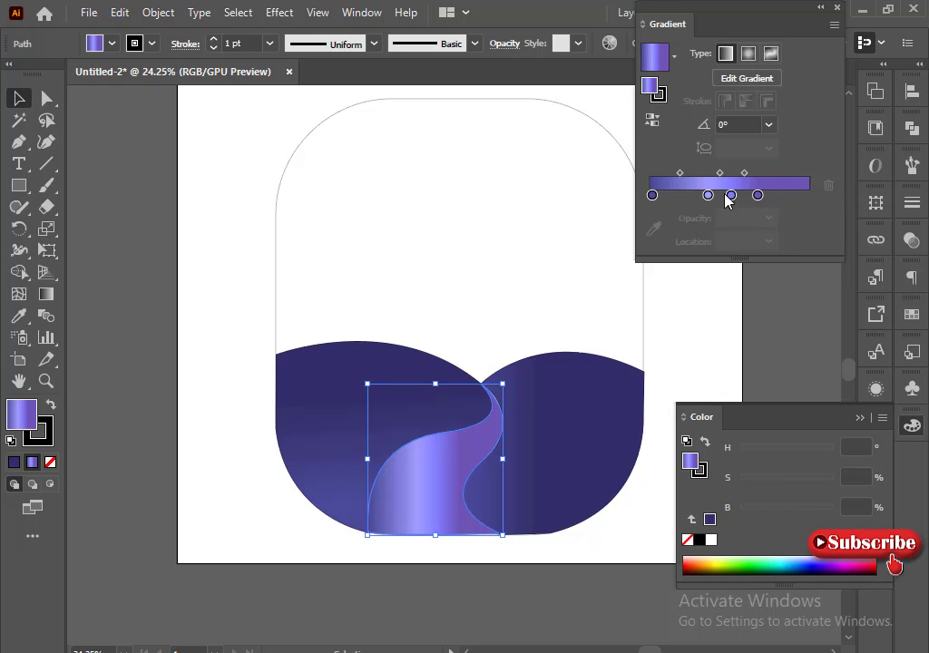
left_click(652, 195)
left_click(827, 185)
left_click_drag(719, 196, 802, 191)
key("ctrl+z")
left_click(681, 198)
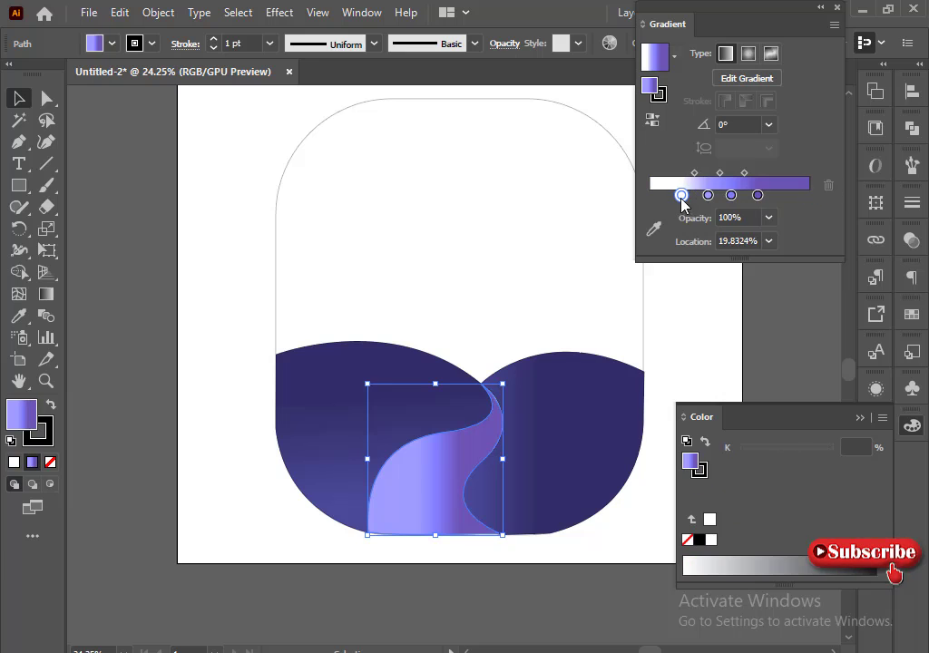
left_click(829, 189)
Spread the path's gradient stops, with light periwinkle at about 15%, medium periwinkle at about 70% and purple at about 98%
mouse_move(708, 196)
left_mouse_down()
mouse_move(673, 200)
mouse_move(701, 198)
left_mouse_up()
left_click(759, 196)
left_click_drag(759, 197, 804, 194)
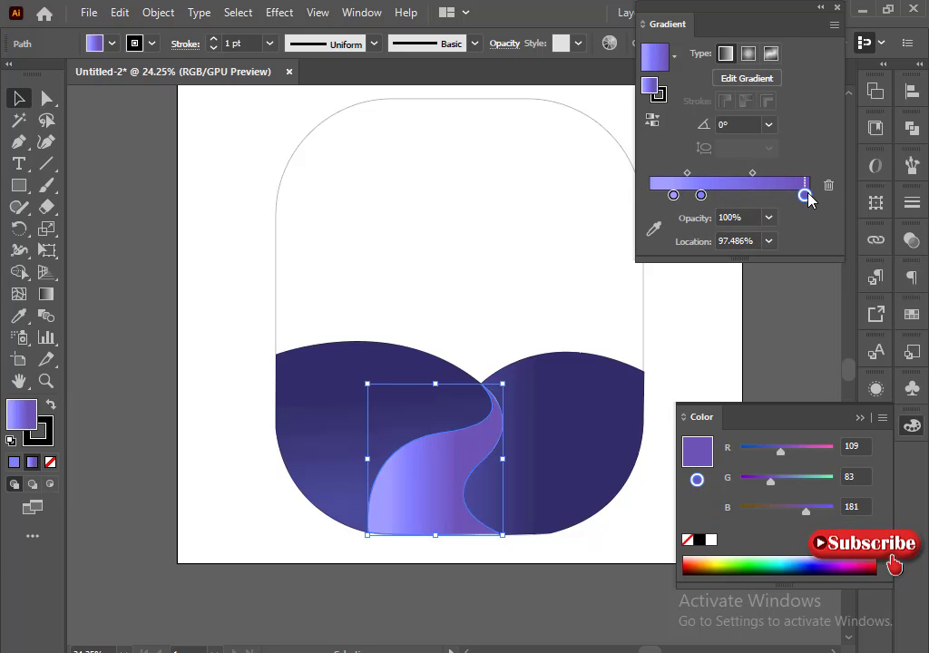
left_click_drag(700, 195, 760, 195)
Run the path's gradient down from its narrow tip to its base at about -111°
key("g")
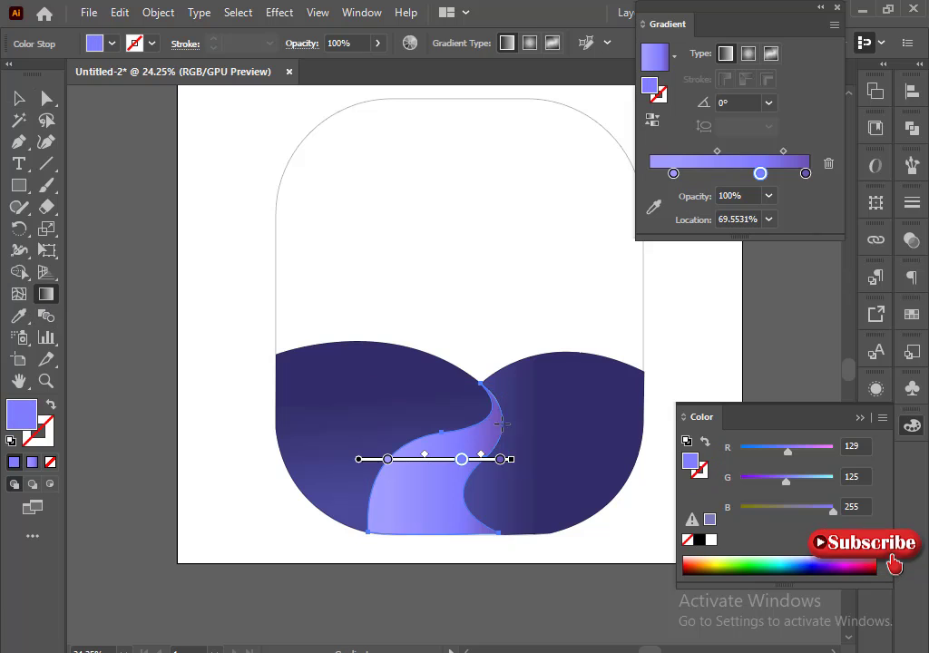
mouse_move(488, 393)
left_mouse_down()
mouse_move(409, 545)
mouse_move(425, 599)
mouse_move(424, 538)
left_mouse_up()
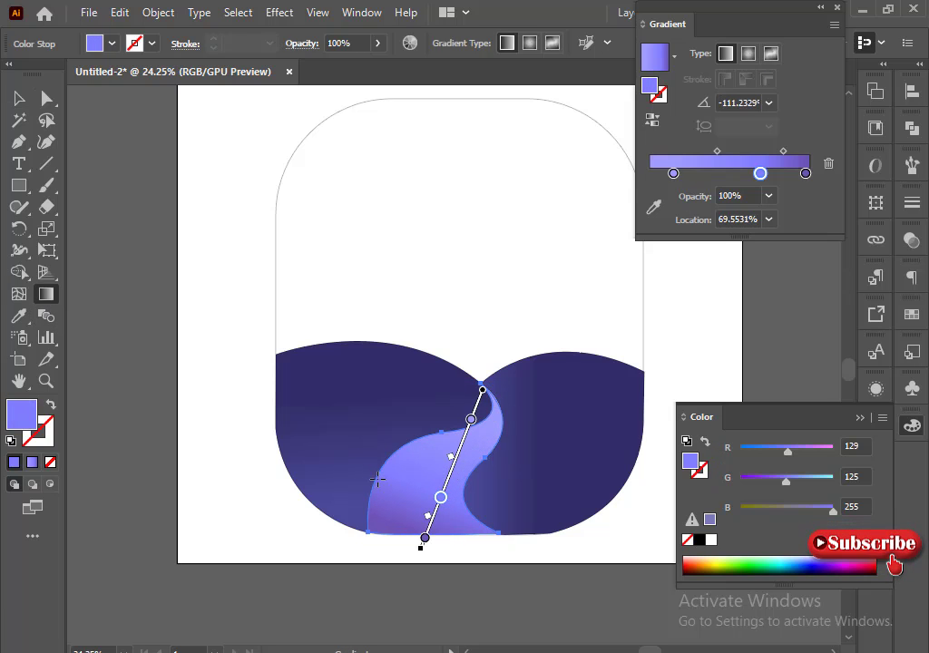
left_click(18, 97)
Lighten the purple end stop of the path's gradient to RGB 119, 88, 201 and deselect the path
left_click(804, 194)
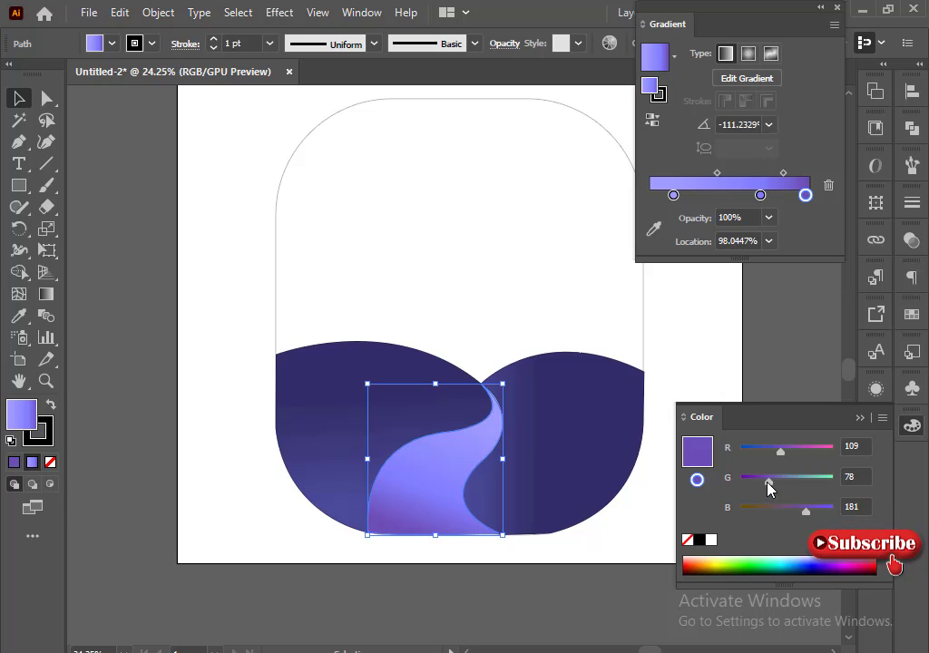
left_click_drag(768, 478, 784, 450)
left_click_drag(800, 508, 813, 509)
left_click(228, 376)
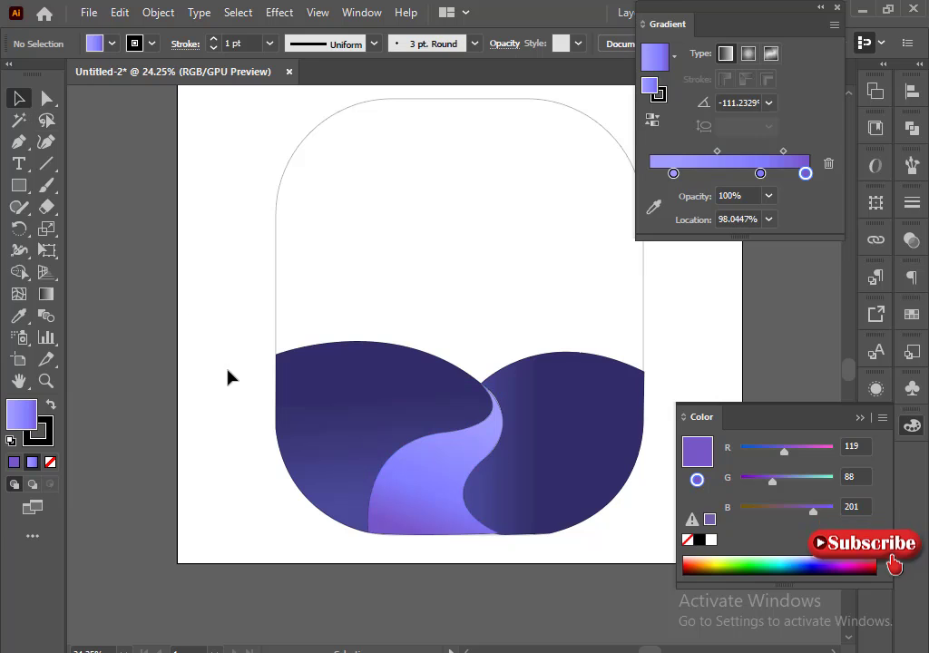
Copy the winding path's gradient onto the rounded frame with the Eyedropper
left_click(329, 227)
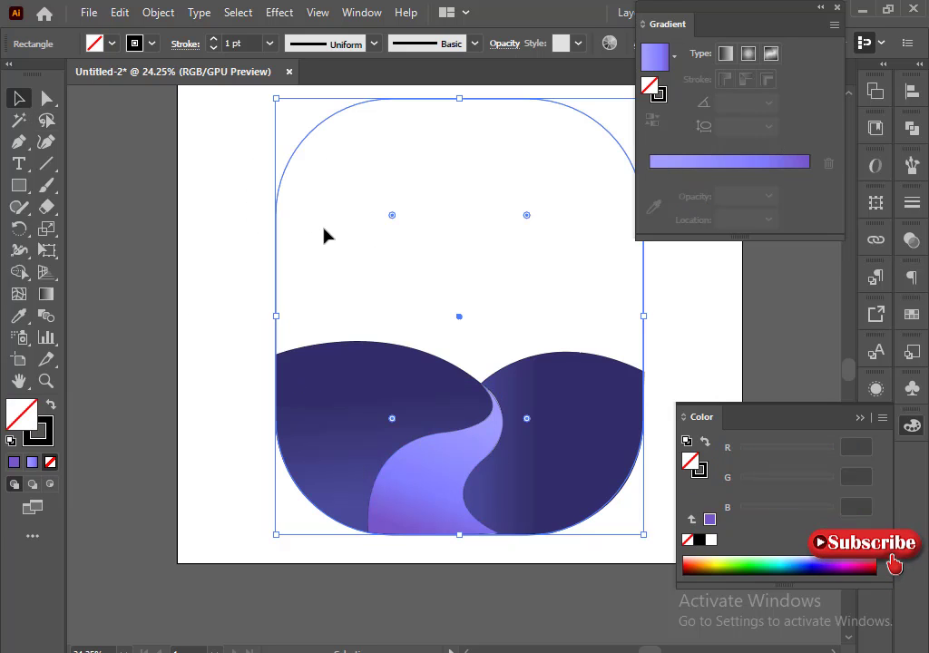
key("i")
left_click(411, 477)
left_click(18, 97)
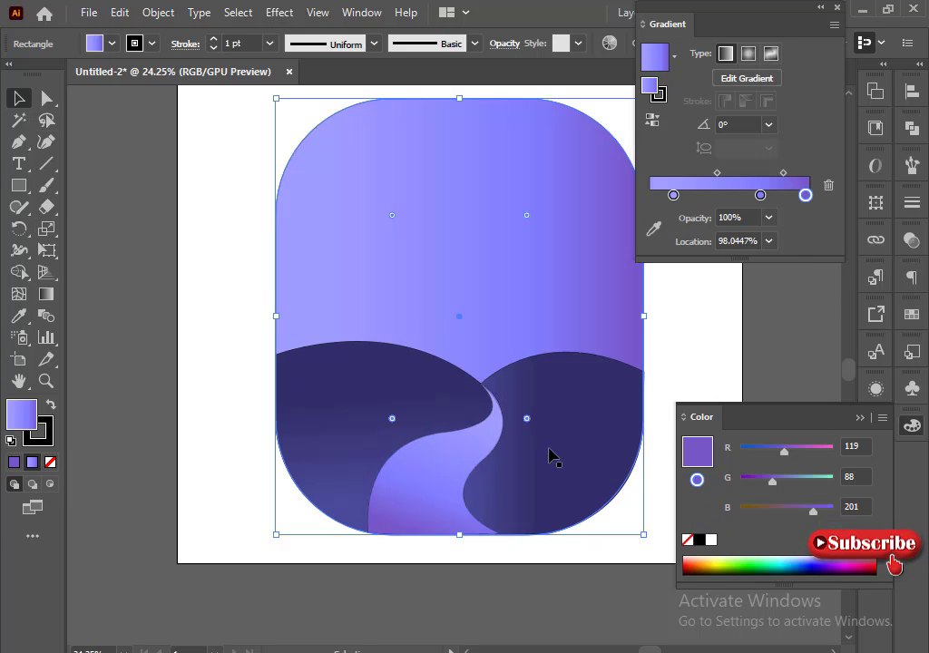
Mix a deep purple fill for the frame at CMYK 90, 100, 0, 11 and add it as a stop near the gradient's end
left_click(881, 417)
left_click(721, 504)
left_click(708, 521)
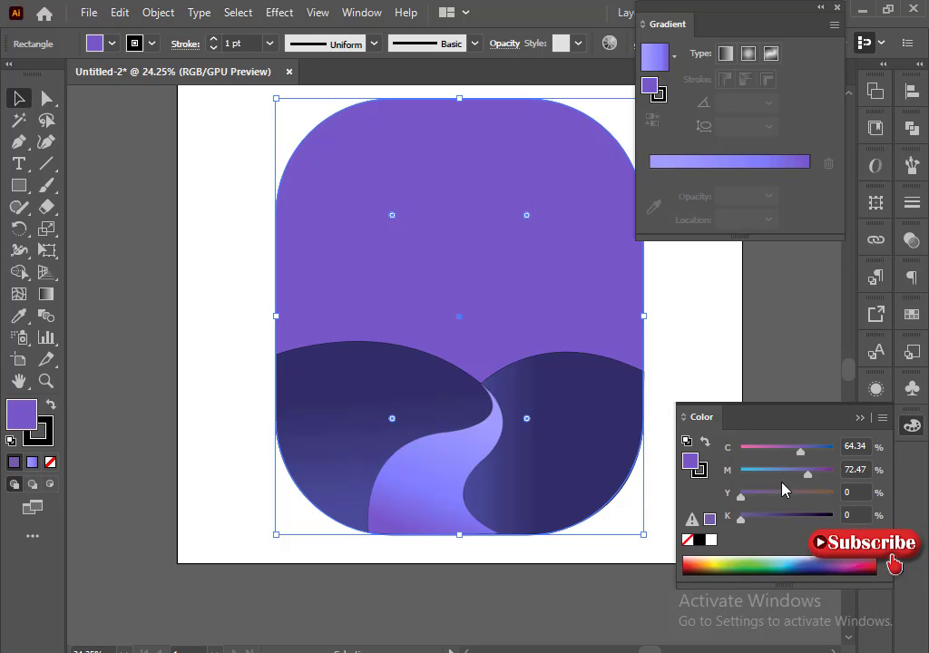
left_click(806, 453)
left_click_drag(806, 473, 832, 448)
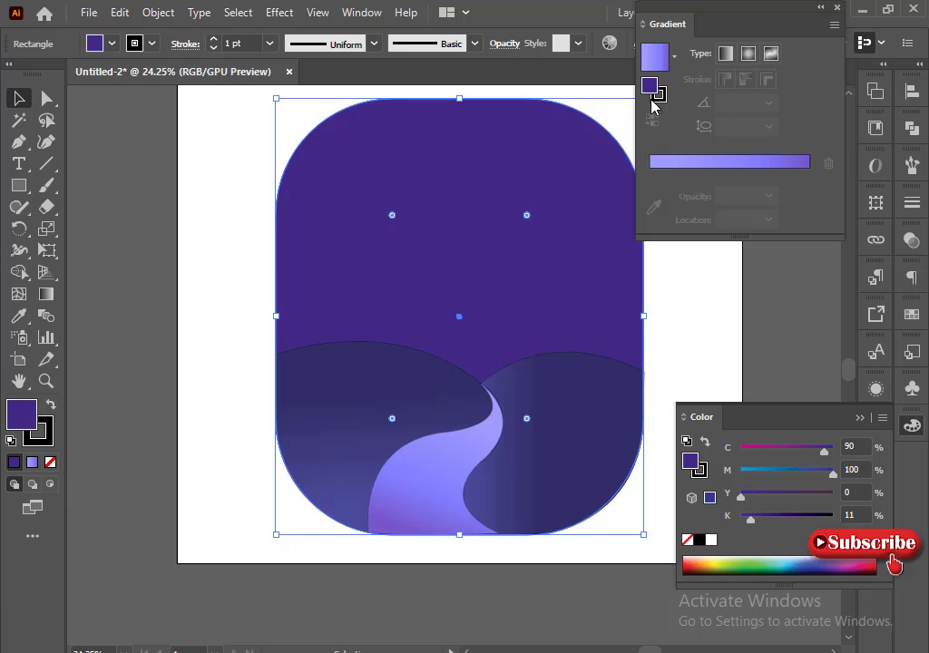
left_click(777, 164)
Brighten the frame's fill colour to 63.14% in HSB and add this violet as a stop past the gradient's middle
left_click(693, 524)
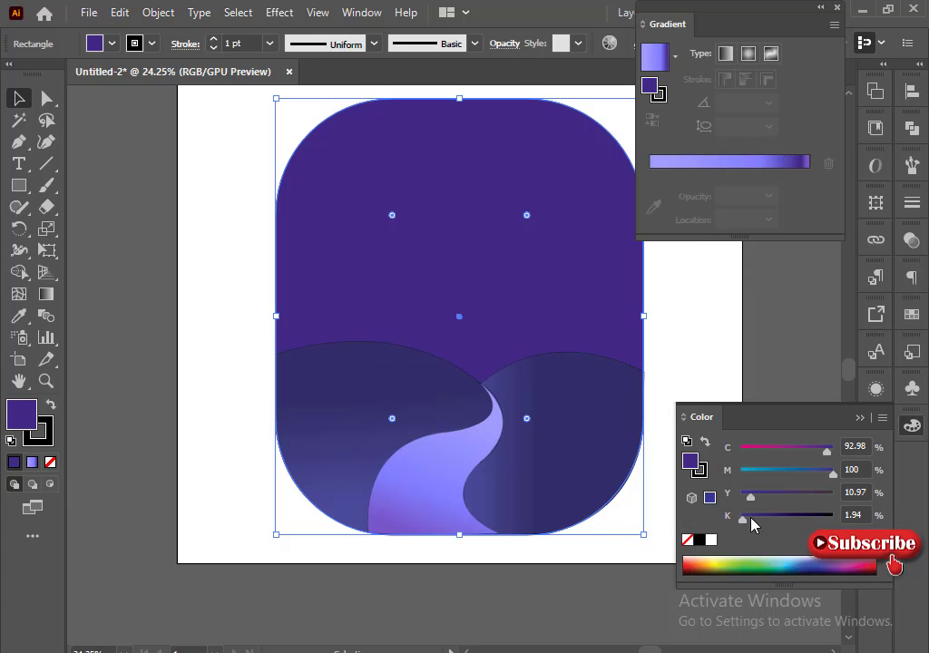
left_click(882, 419)
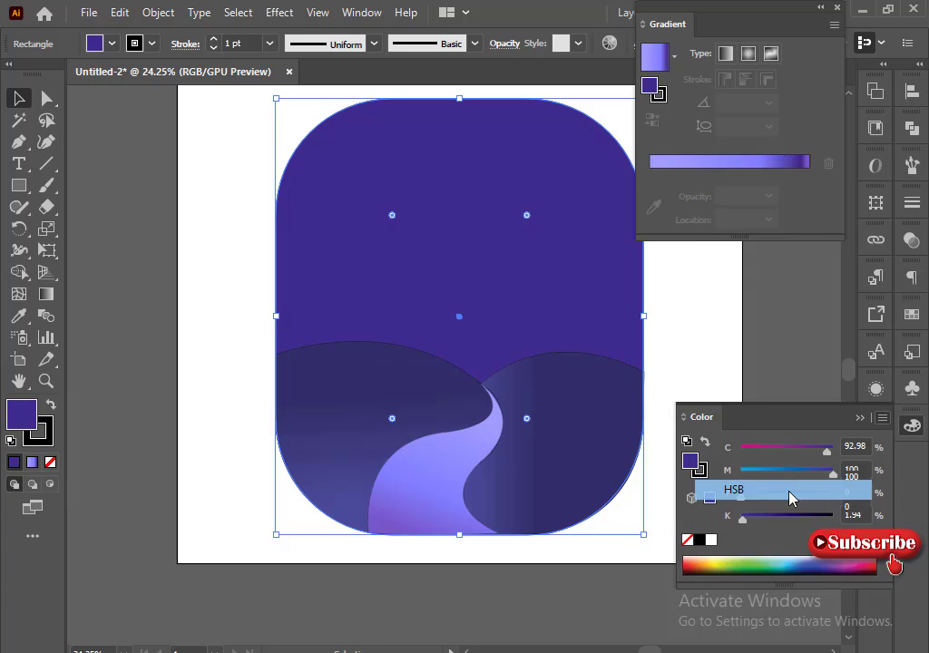
left_click(790, 498)
left_click_drag(793, 514, 803, 504)
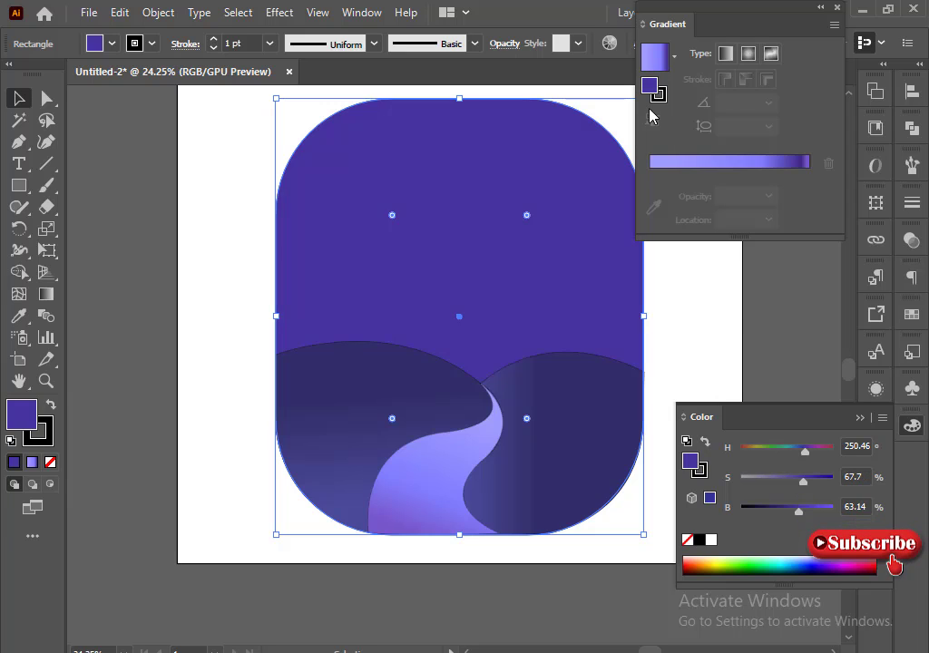
left_click(746, 165)
Raise the violet's brightness to 76.86% and add it as a stop at about 33% of the frame's gradient
left_click(709, 520)
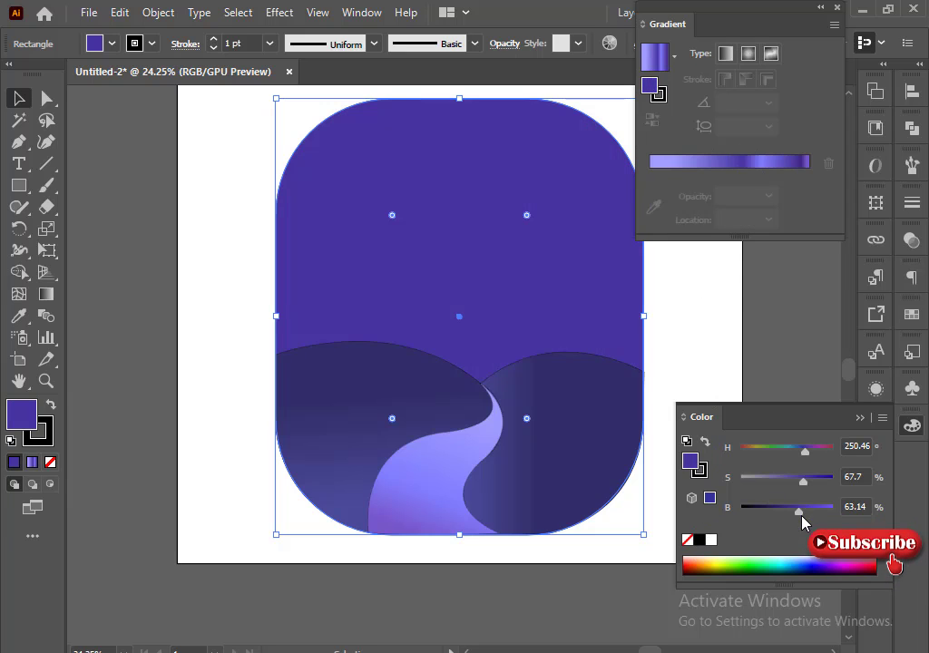
mouse_move(804, 517)
left_mouse_down()
mouse_move(819, 515)
mouse_move(811, 513)
left_mouse_up()
left_click_drag(655, 107, 701, 164)
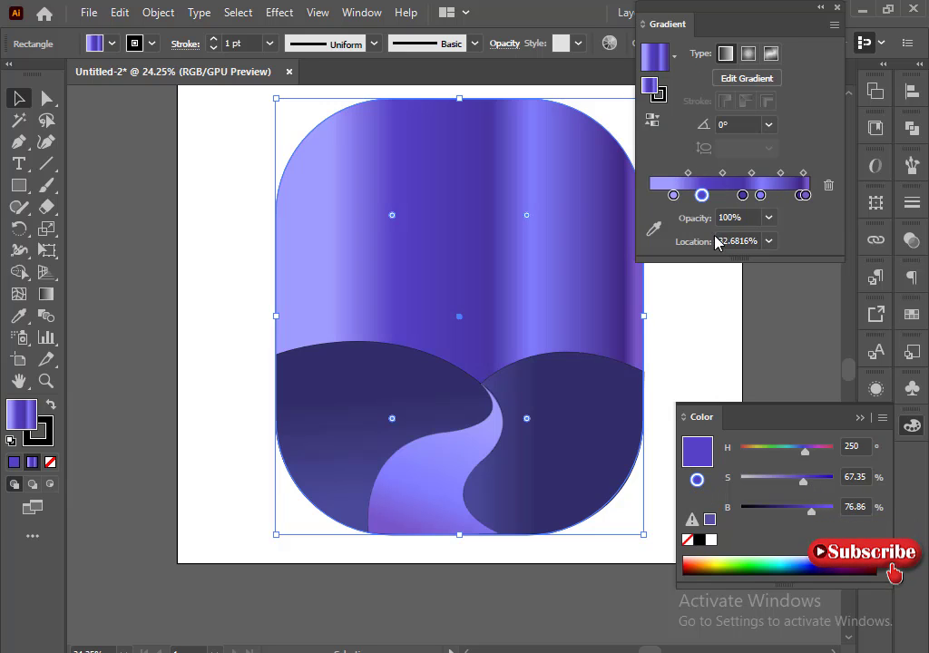
Remove the surplus stops and rearrange the frame's gradient to run from light periwinkle through violet to deep purple
left_click_drag(805, 196, 752, 200)
left_click(799, 195)
left_click(770, 196)
left_click(828, 186)
left_click_drag(691, 198, 717, 198)
Recolour the winding path's final gradient stop to a vivid violet at HSB 256.14, 75.33, 89.02
left_click(497, 392)
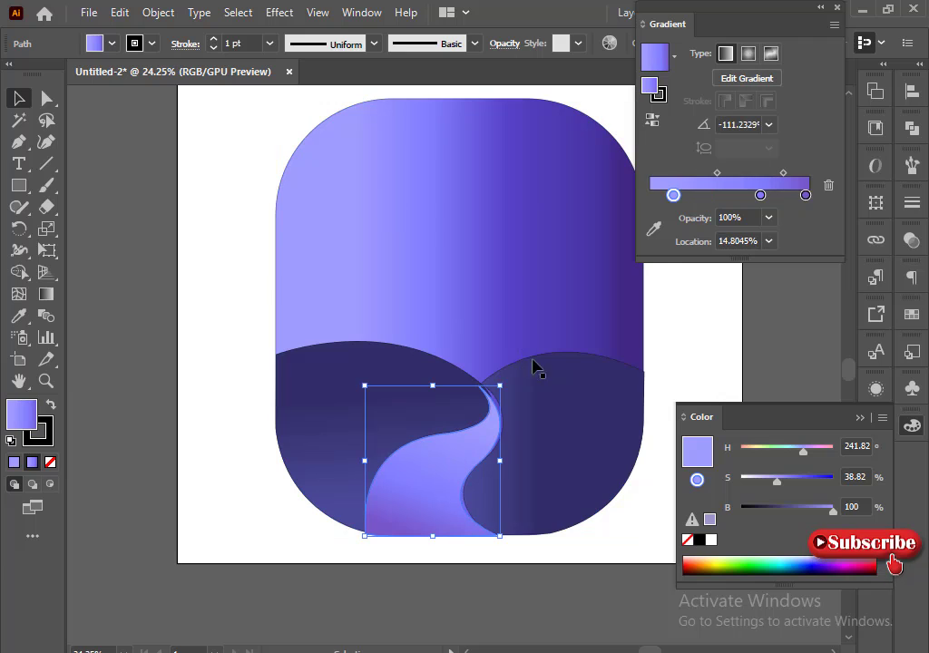
left_click(798, 195)
left_click(825, 187)
left_click(805, 195)
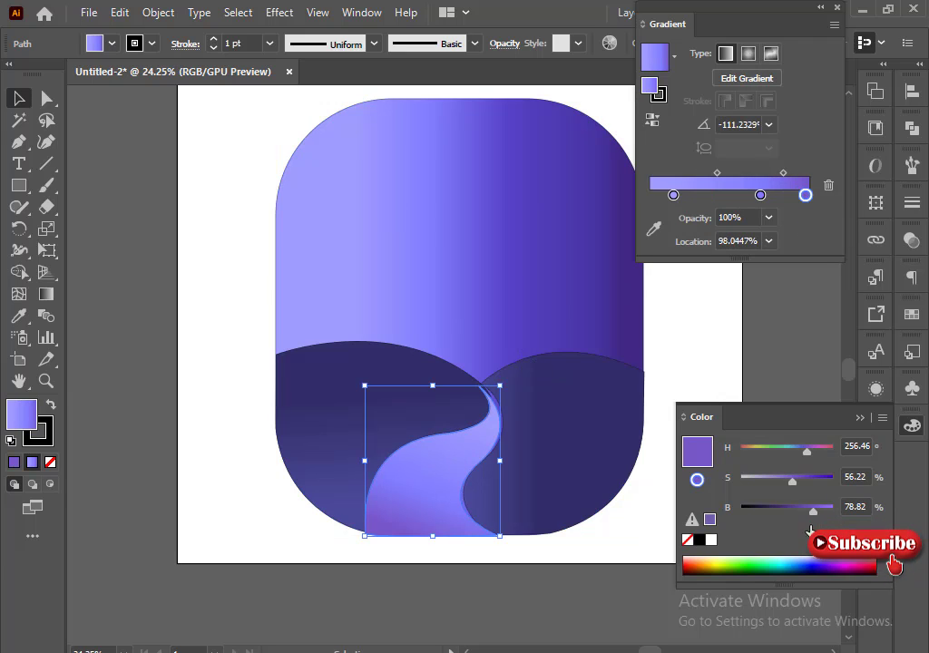
left_click_drag(813, 512, 801, 511)
left_click_drag(792, 481, 821, 511)
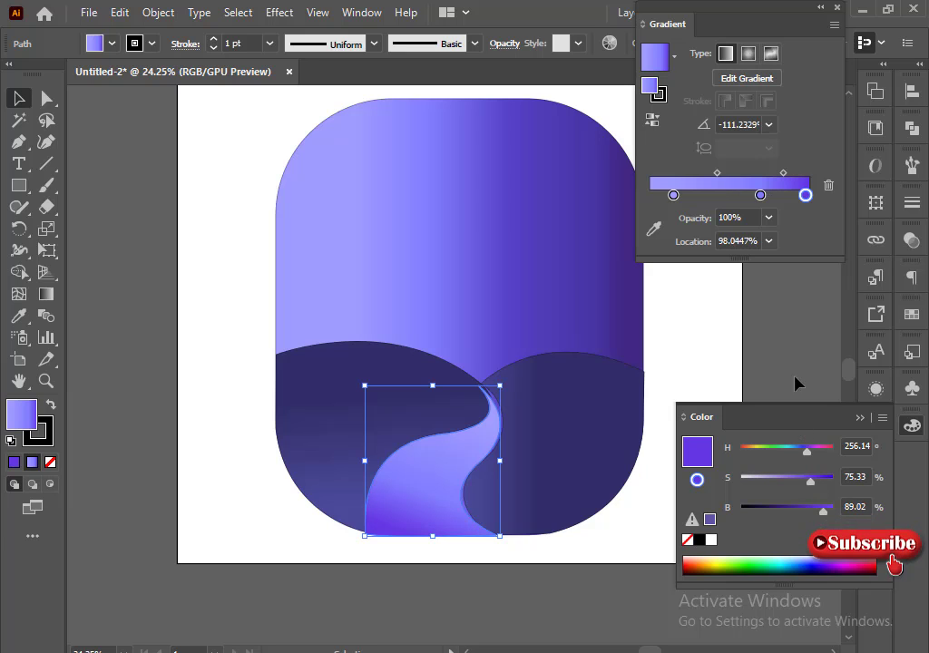
Try to run the frame's gradient upward from the valley into the sky with the Gradient tool
left_click(464, 174)
left_click(45, 294)
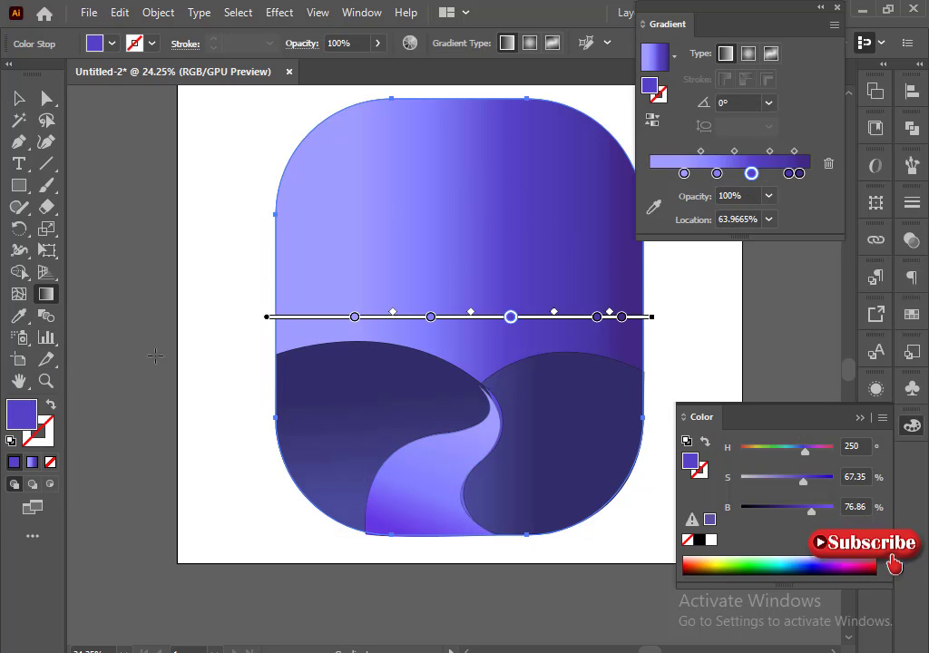
left_click_drag(490, 385, 475, 251)
left_click_drag(470, 170, 492, 138)
Undo the frame's gradient direction changes and the path's end-colour edits
key("ctrl+z")
key("ctrl+z")
key("ctrl+z")
key("ctrl+z")
key("ctrl+z")
key("ctrl+z")
key("ctrl+z")
key("ctrl+z")
key("ctrl+z")
key("ctrl+z")
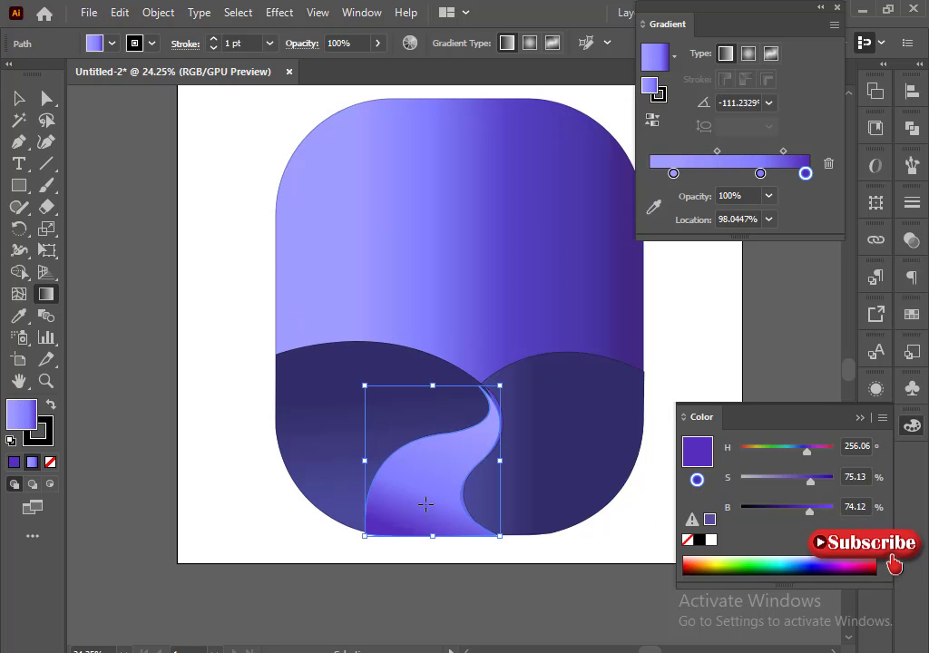
key("ctrl+z")
key("ctrl+z")
key("ctrl+z")
key("ctrl+z")
key("ctrl+z")
left_click_drag(468, 457, 467, 203)
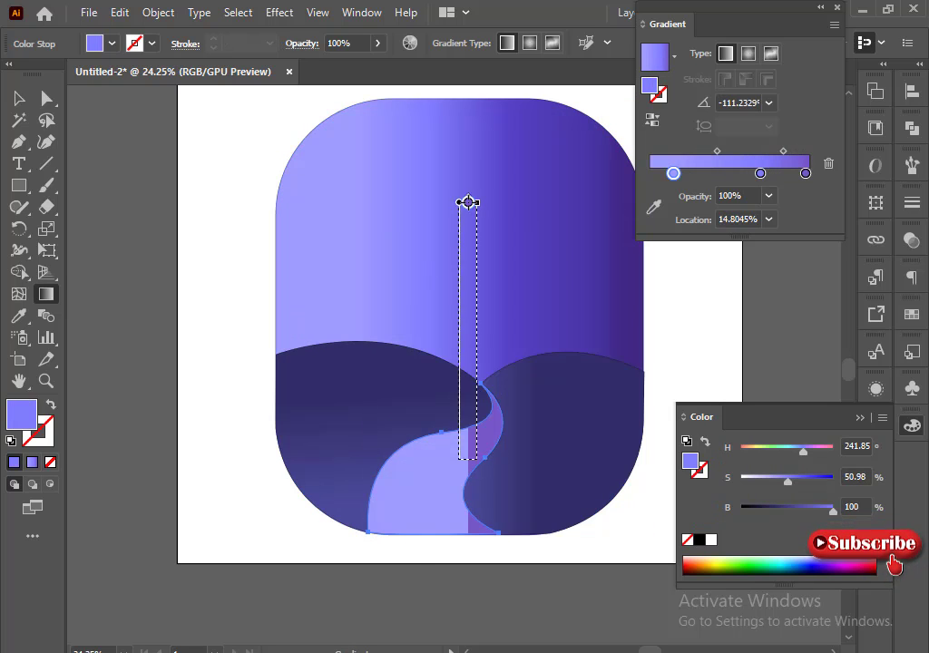
key("ctrl+z")
key("ctrl+z")
Redirect the frame's gradient vertically at 90°, running from light periwinkle near the hills to deep purple at the frame's top
left_click(18, 98)
left_click(430, 256)
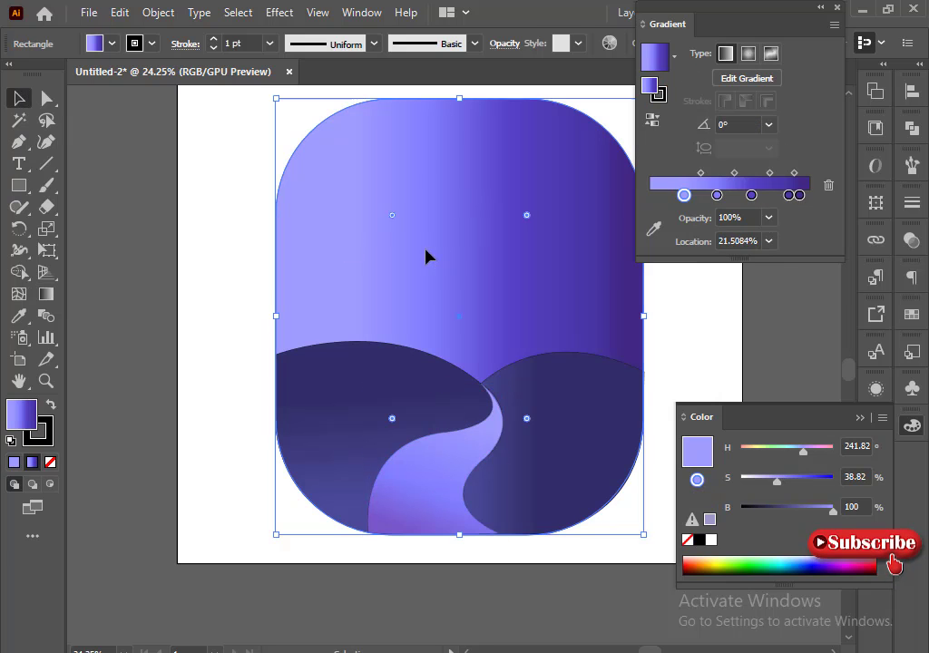
left_click(46, 294)
left_click_drag(481, 365, 479, 109)
left_click_drag(478, 273, 456, 273)
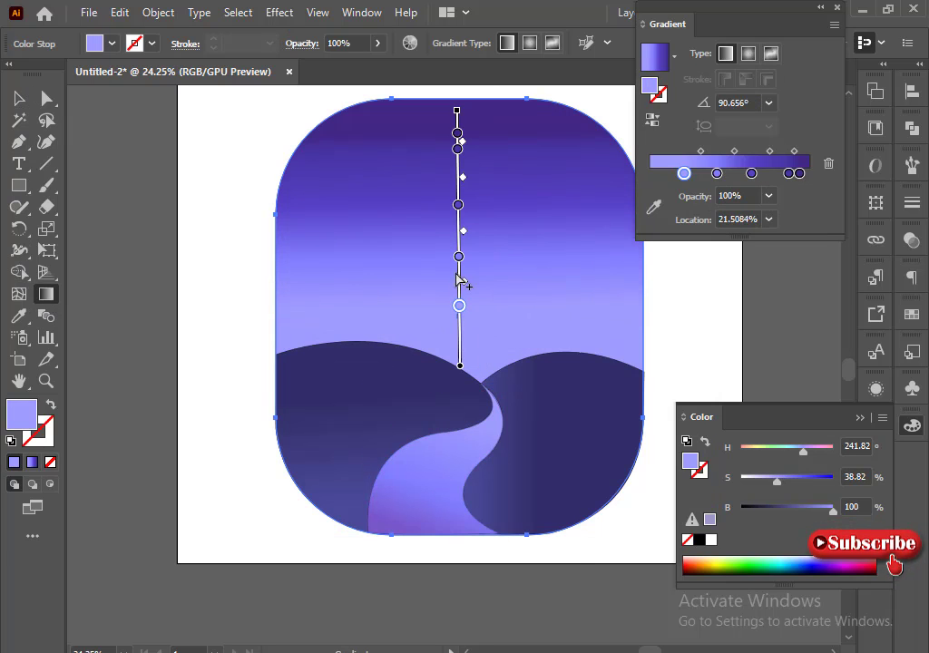
left_click_drag(487, 386, 488, 164)
left_click(19, 99)
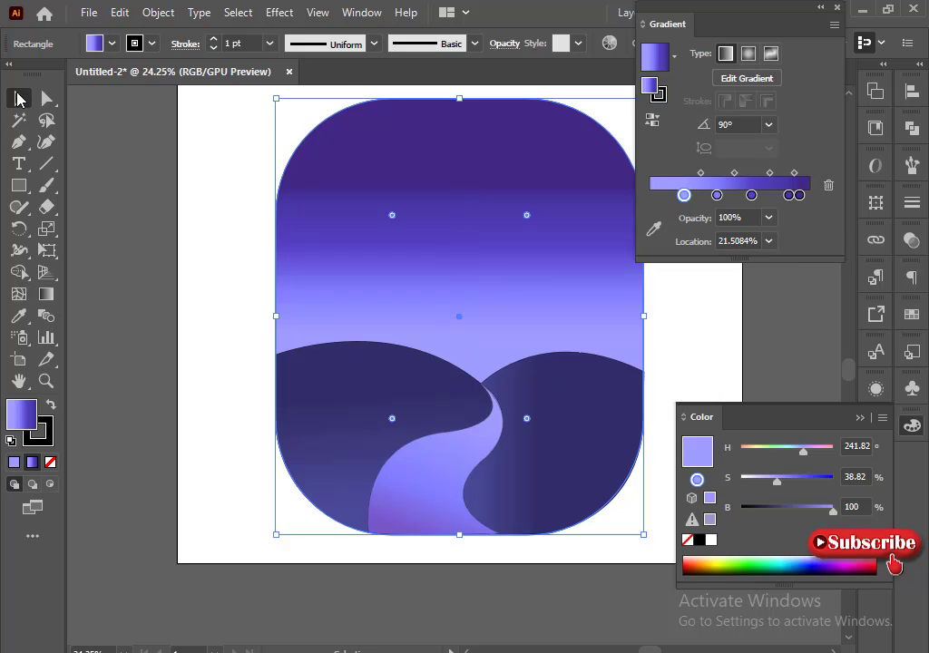
left_click_drag(789, 196, 794, 170)
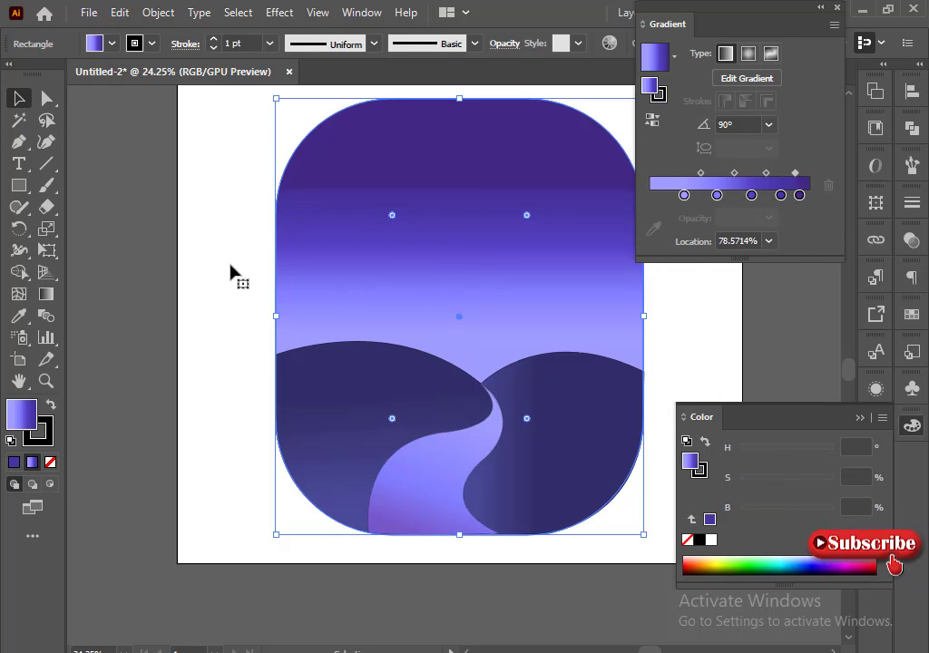
key("g")
mouse_move(460, 381)
left_mouse_down()
mouse_move(493, 238)
mouse_move(480, 105)
left_mouse_up()
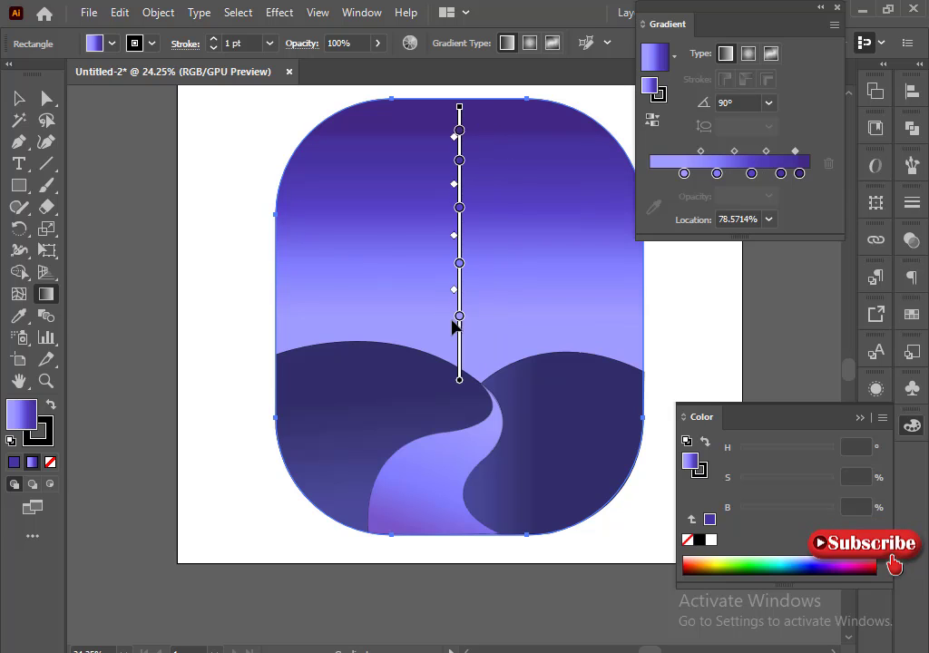
Respace the sky gradient's stops, placing the light periwinkle at about 21.3% and the mid violet at about 61.3%
left_click_drag(458, 316, 459, 330)
left_click_drag(459, 263, 459, 282)
left_click_drag(458, 206, 458, 221)
left_click(459, 160)
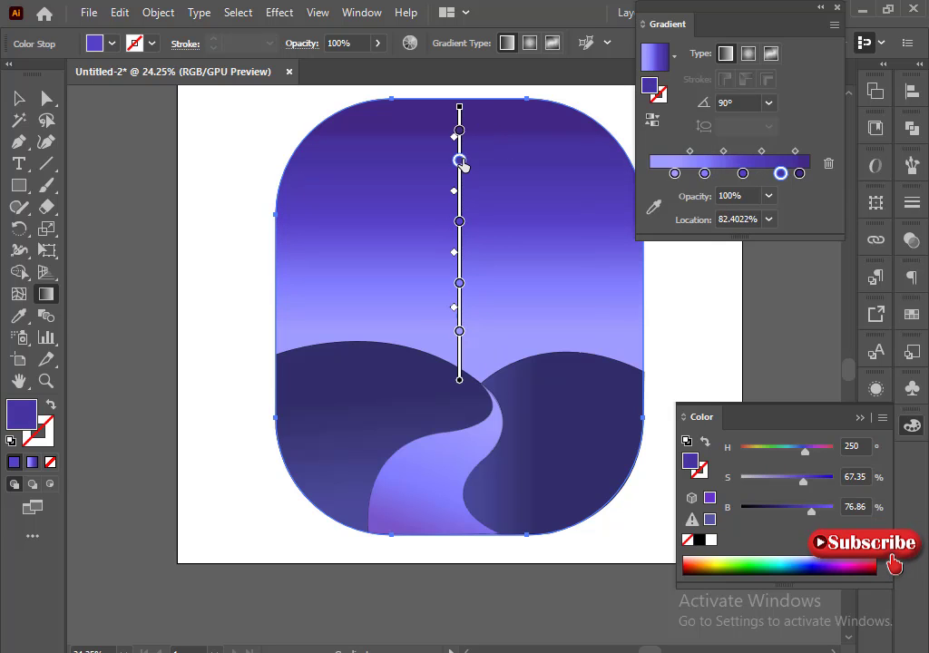
mouse_move(460, 162)
left_mouse_down()
mouse_move(458, 120)
mouse_move(457, 145)
left_mouse_up()
left_click(458, 221)
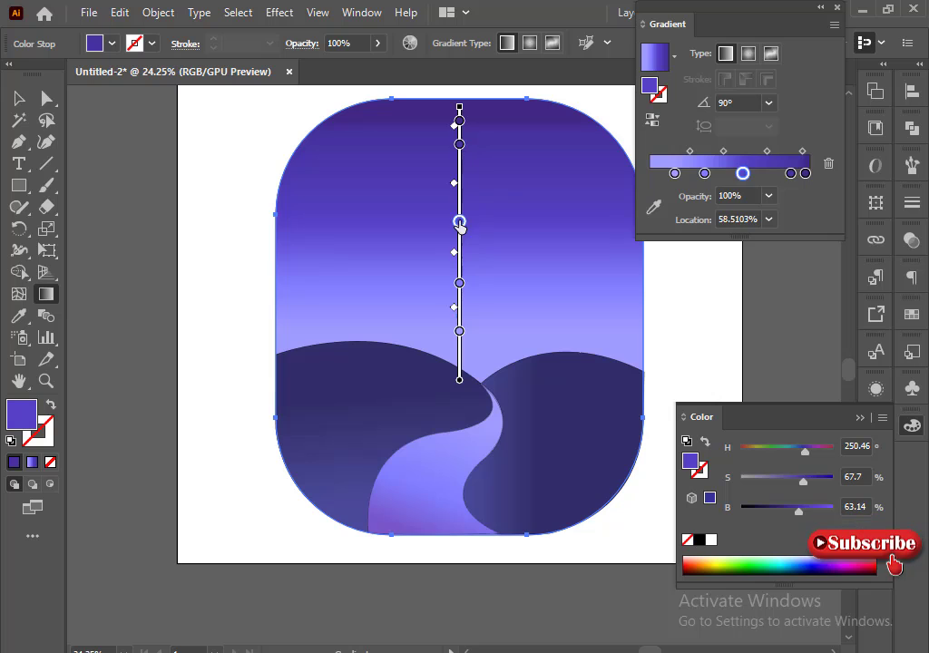
left_click_drag(459, 222, 459, 195)
mouse_move(459, 283)
left_mouse_down()
mouse_move(459, 253)
mouse_move(458, 270)
left_mouse_up()
left_click_drag(459, 195, 459, 214)
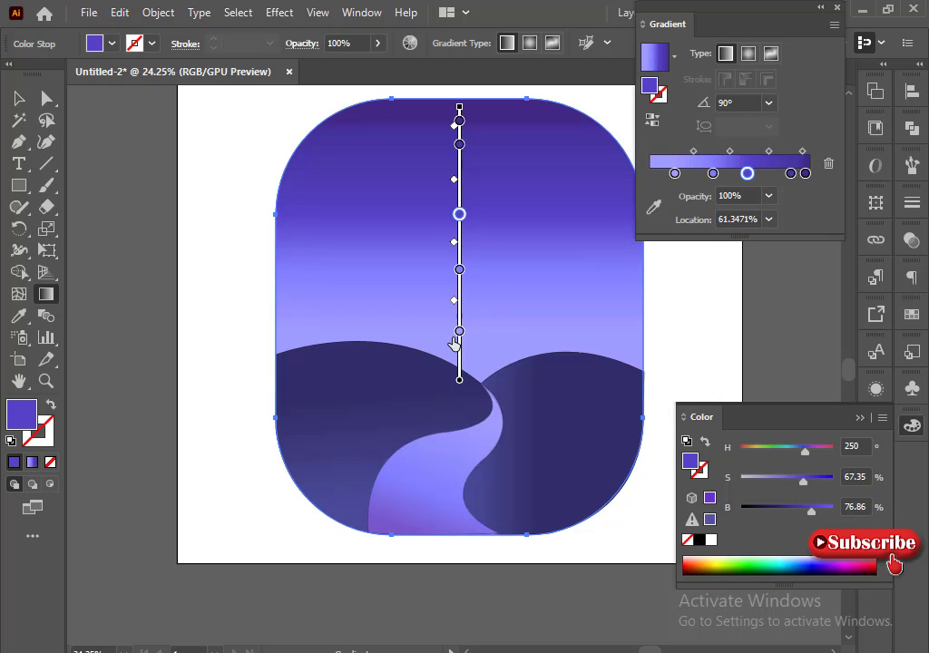
left_click_drag(459, 332, 459, 316)
Remove the stroke from the frame, hills and path together
left_click(18, 98)
left_click(209, 352)
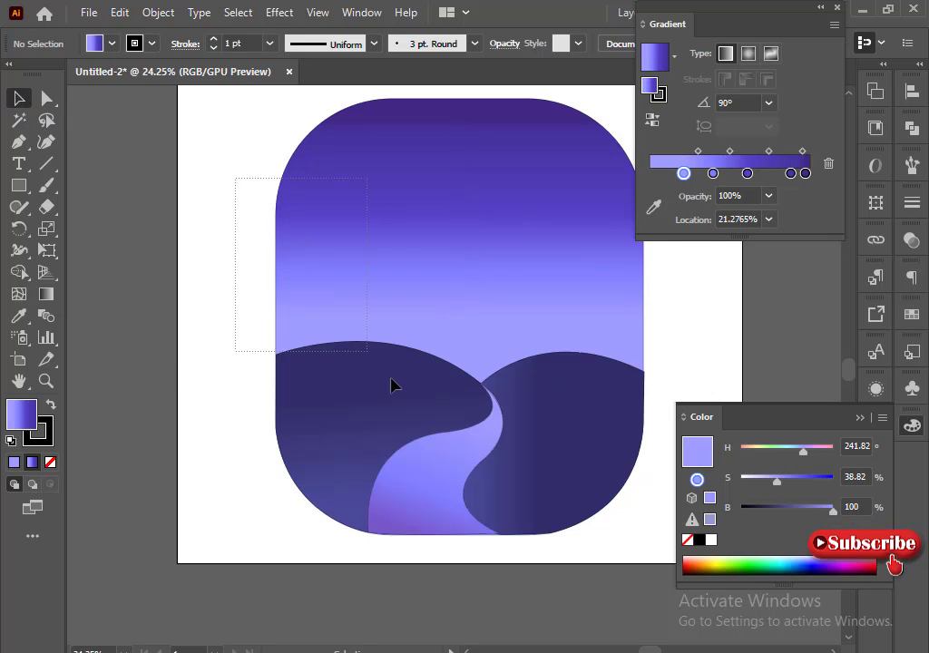
left_click_drag(391, 377, 635, 563)
left_click(33, 442)
left_click(51, 462)
left_click(201, 479)
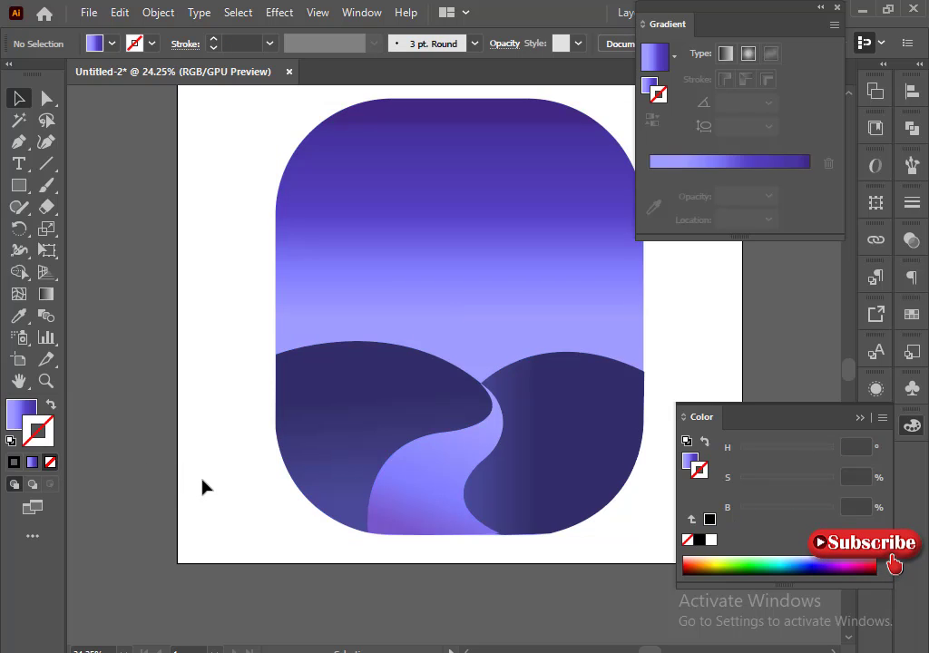
Scatter small star dots across the upper sky with the Paintbrush, using a white 1 pt stroke and no fill
left_click(46, 185)
left_click(14, 461)
left_click(51, 462)
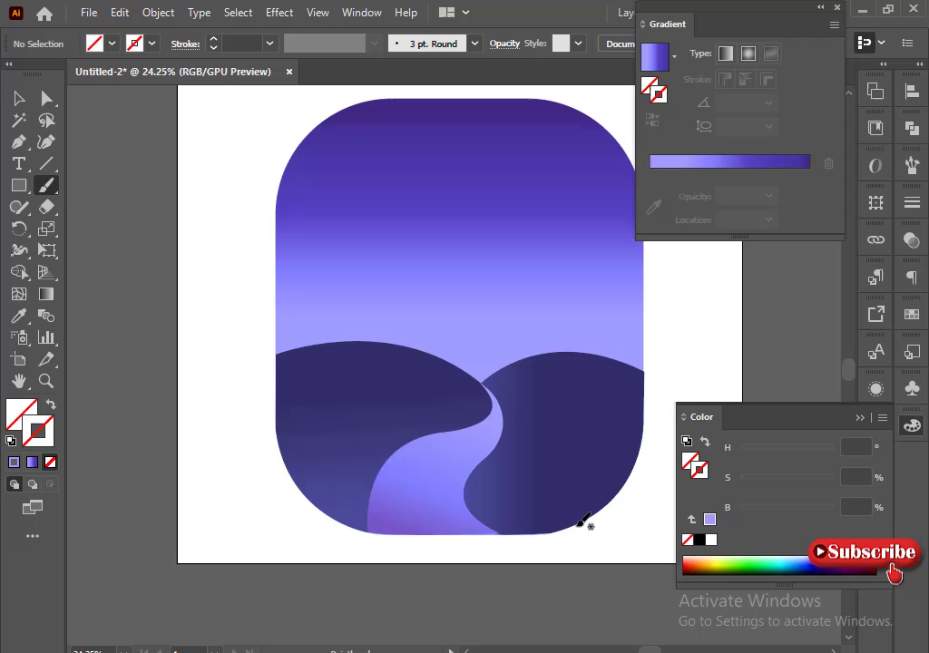
left_click(711, 540)
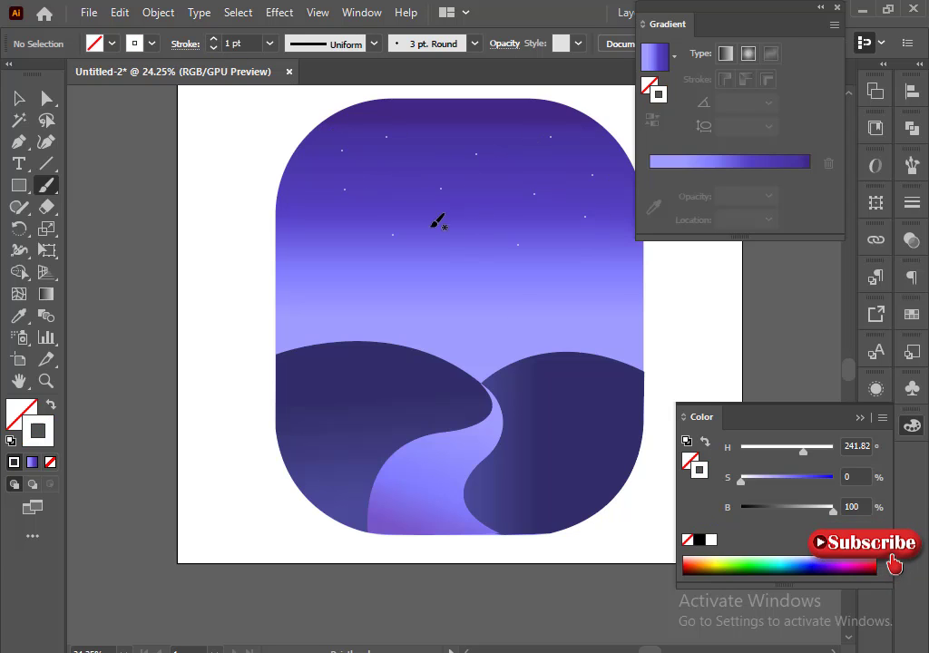
left_click(8, 97)
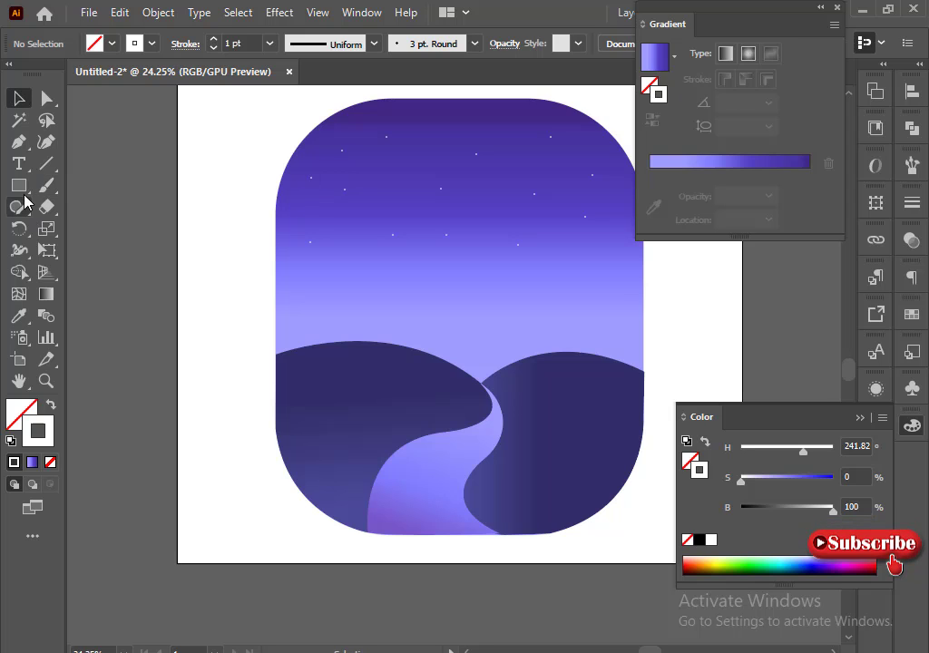
Draw an ellipse above the valley and delete its left anchor point to leave a half arc
left_click_drag(19, 185, 91, 227)
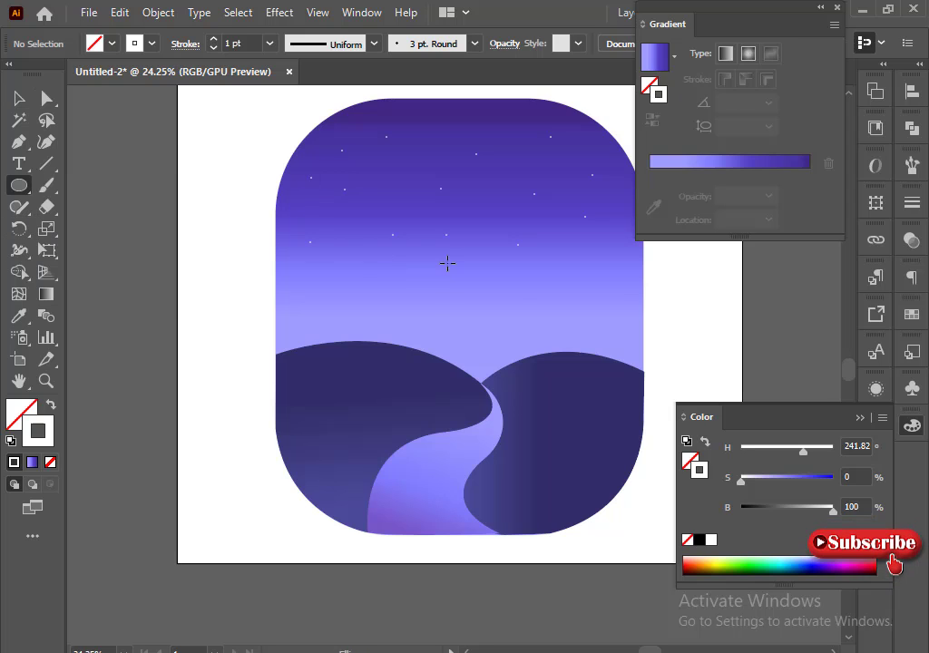
mouse_move(531, 362)
left_mouse_down()
mouse_move(536, 376)
mouse_move(541, 370)
left_mouse_up()
left_click(46, 100)
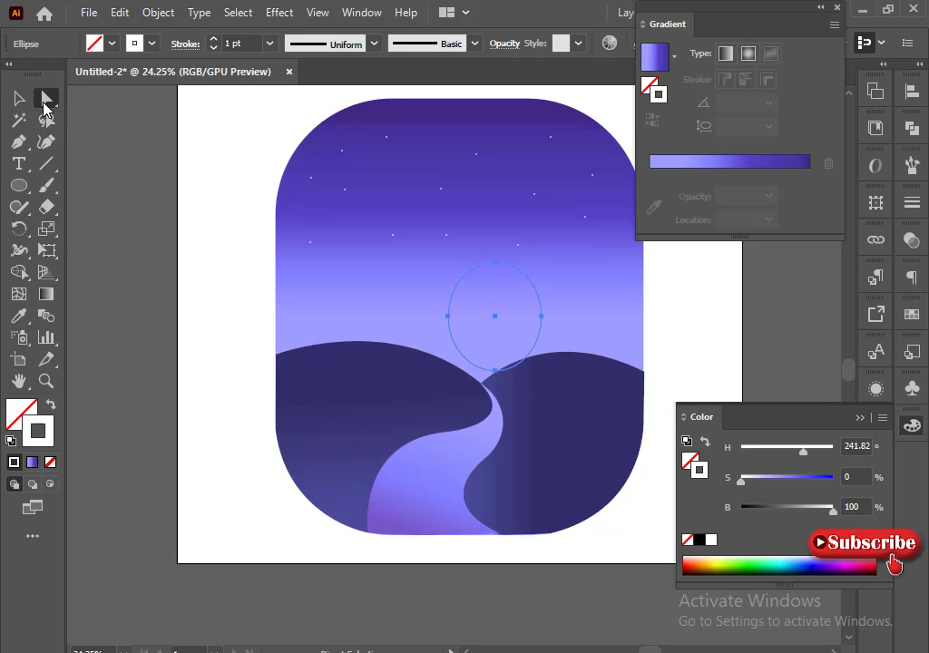
left_click(448, 317)
key("Delete")
Close the half arc into a crescent moon with an inward-curving Pen segment between its two ends
key("p")
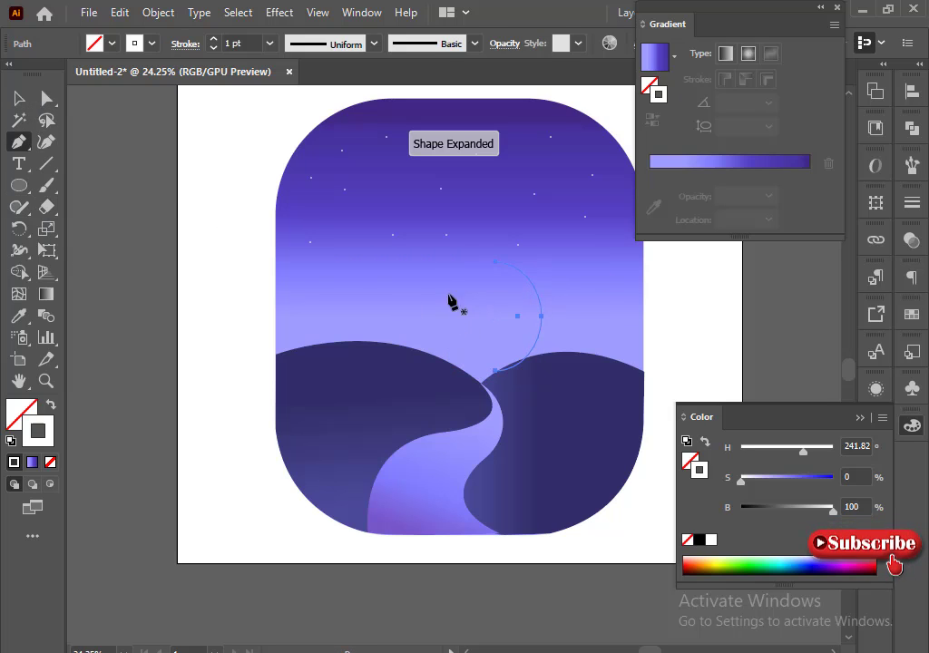
left_click(496, 263)
left_click_drag(494, 371, 420, 424)
key("ctrl+z")
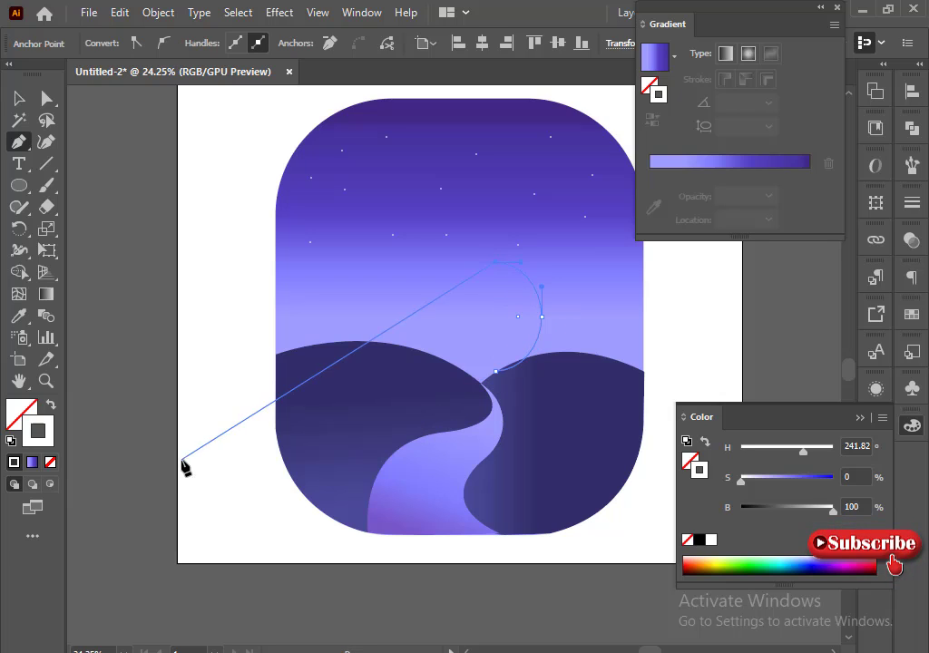
left_click_drag(494, 371, 427, 426)
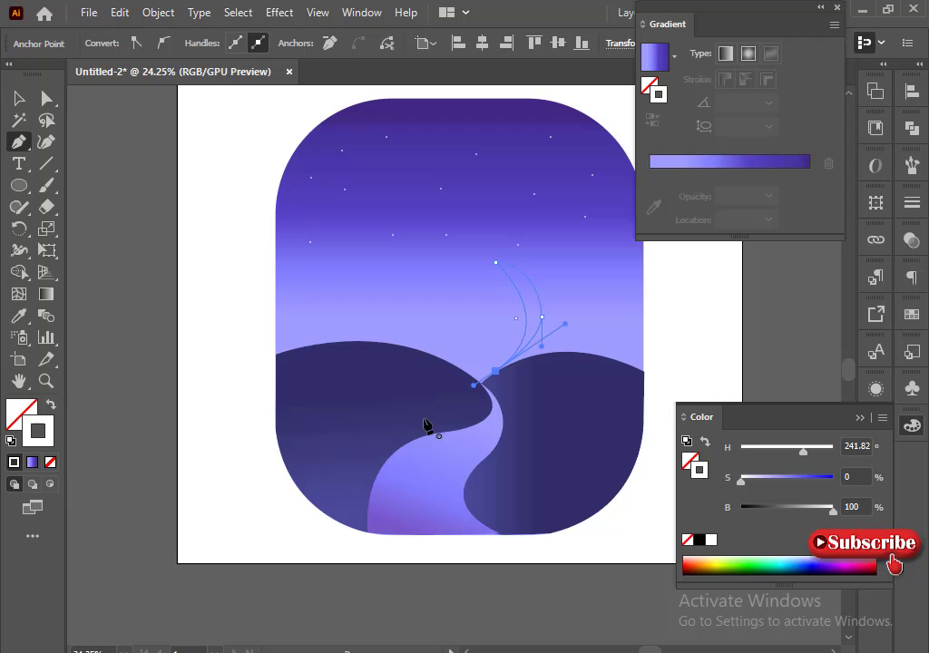
left_click_drag(541, 352, 543, 356)
key("ctrl+shift+a")
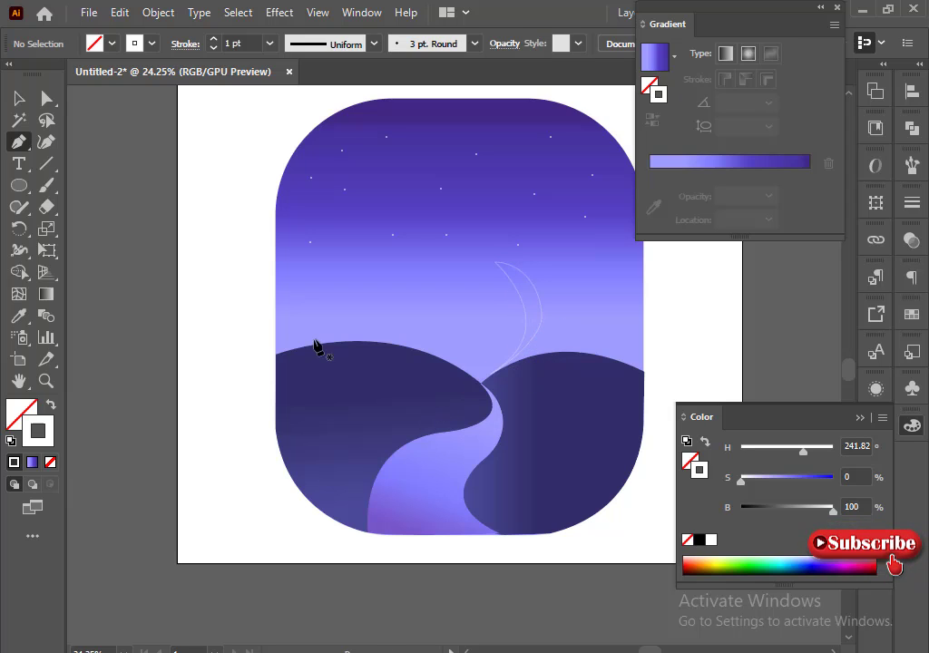
key("ctrl+z")
key("ctrl+z")
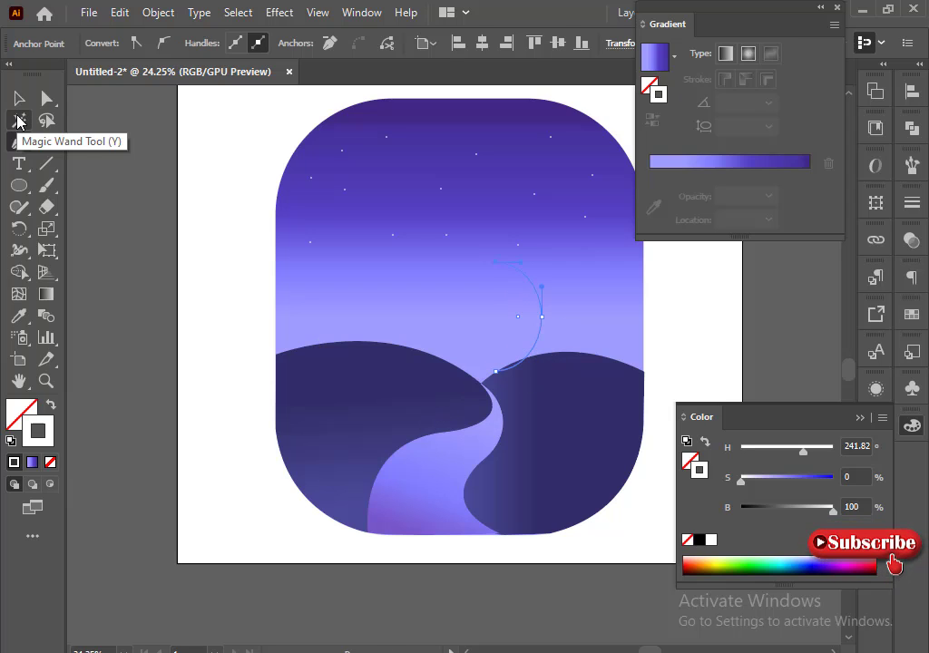
left_click_drag(495, 370, 438, 417)
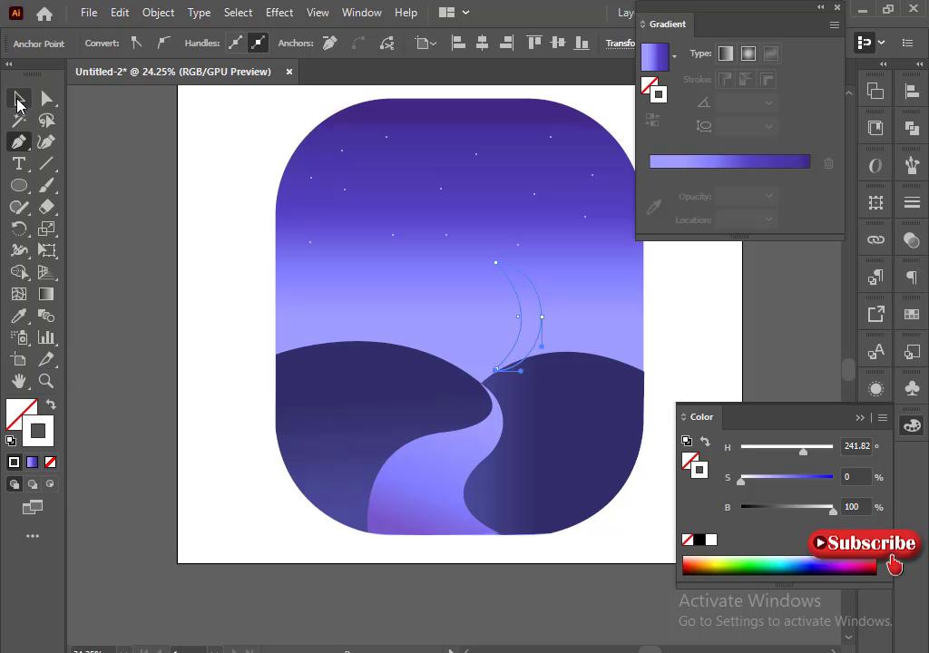
Give the crescent moon a white fill and no stroke
left_click(18, 100)
left_click_drag(45, 448, 22, 422)
left_click(50, 462)
left_click(13, 410)
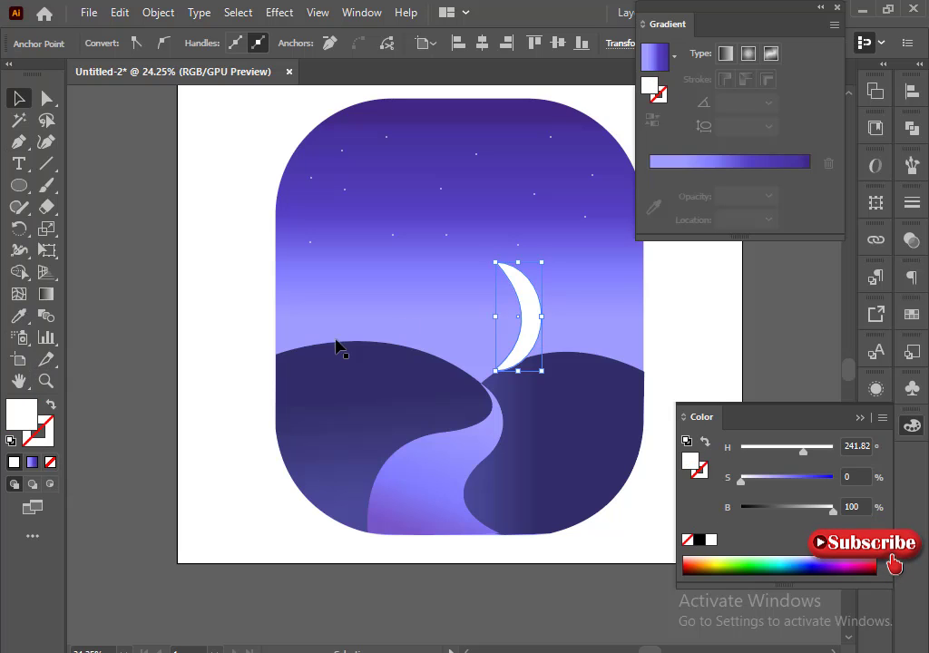
Tilt and shift the crescent moon above the valley, and delete it
left_click_drag(500, 316, 508, 316)
left_click_drag(557, 385, 532, 393)
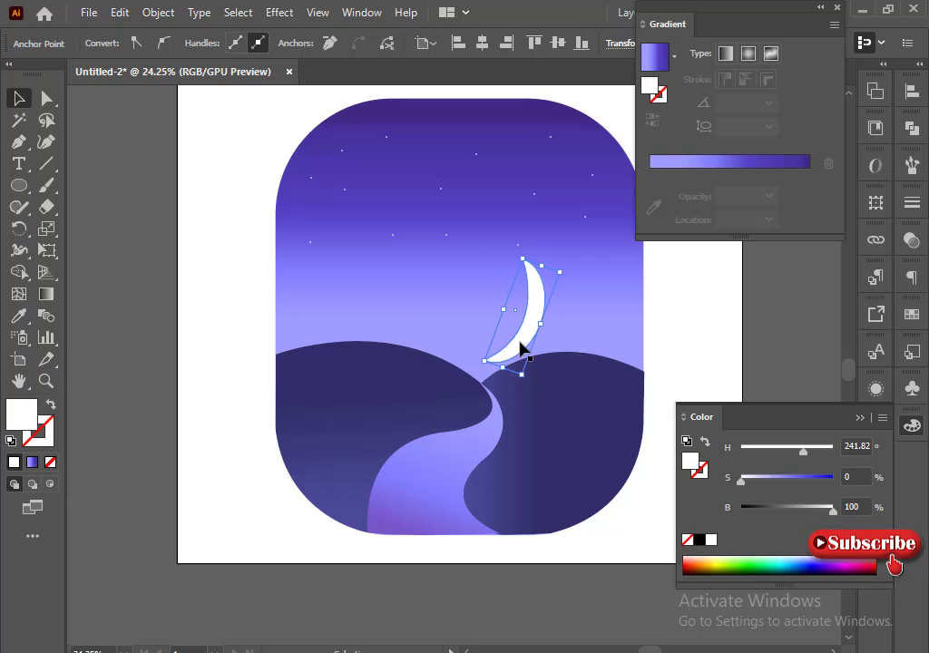
left_click_drag(522, 339, 504, 341)
key("Delete")
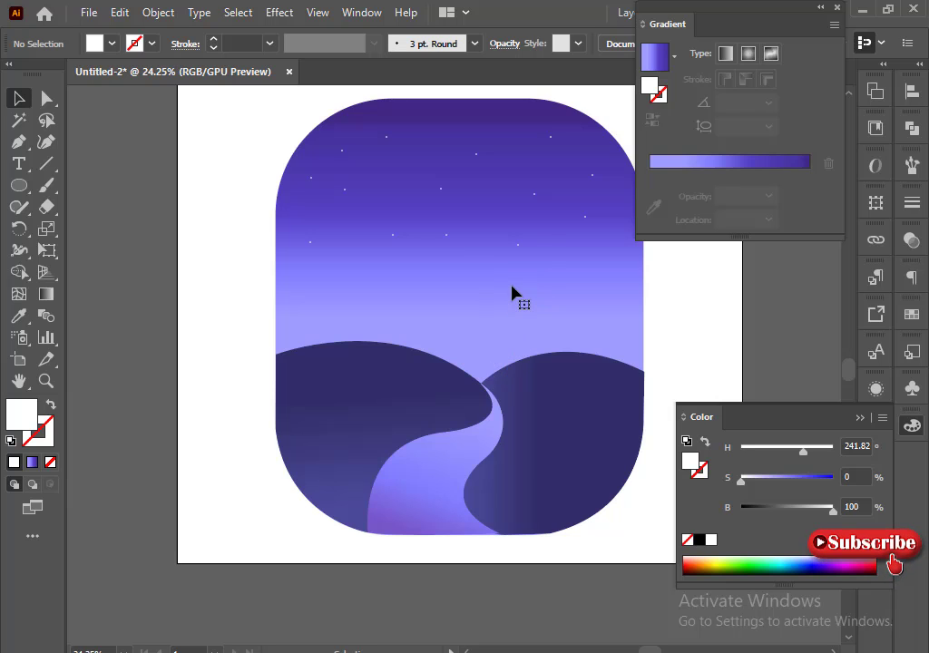
Draw a white, strokeless ellipse as a full moon above the point where the two hills meet
left_click(18, 185)
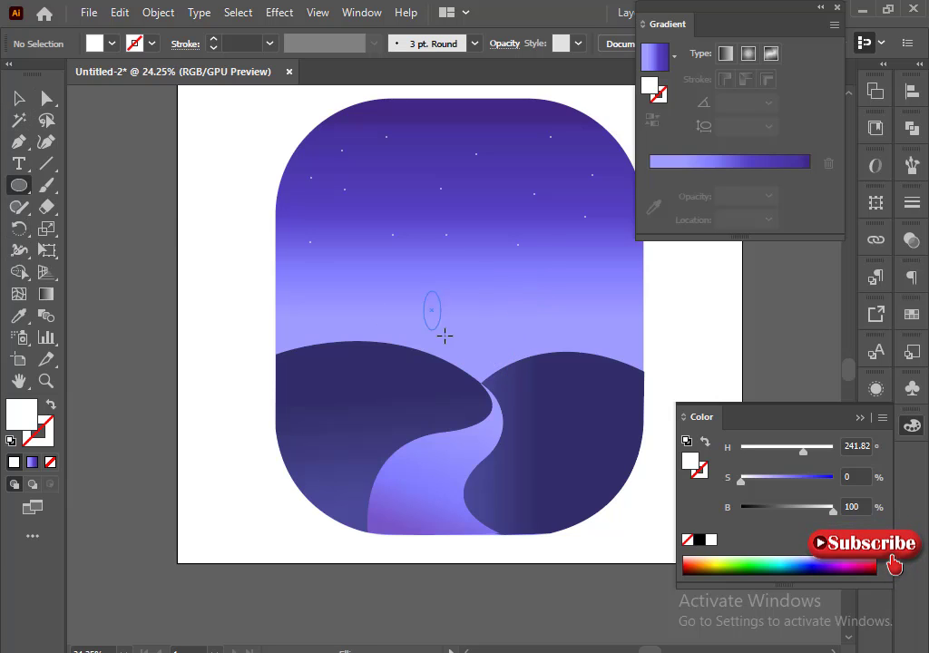
left_click_drag(444, 336, 515, 403)
left_click_drag(470, 352, 472, 342)
Send the moon to the back, bring it forward in front of the sky only, and centre it over the valley
right_click(472, 342)
mouse_move(544, 567)
left_click(684, 634)
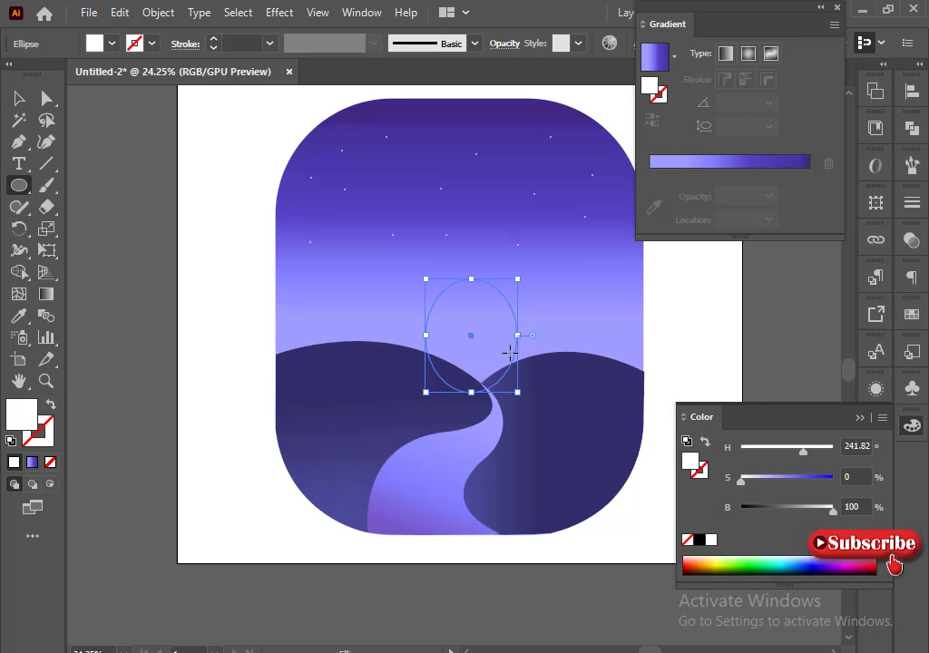
right_click(535, 349)
mouse_move(587, 566)
left_click(358, 588)
left_click_drag(472, 338, 481, 332)
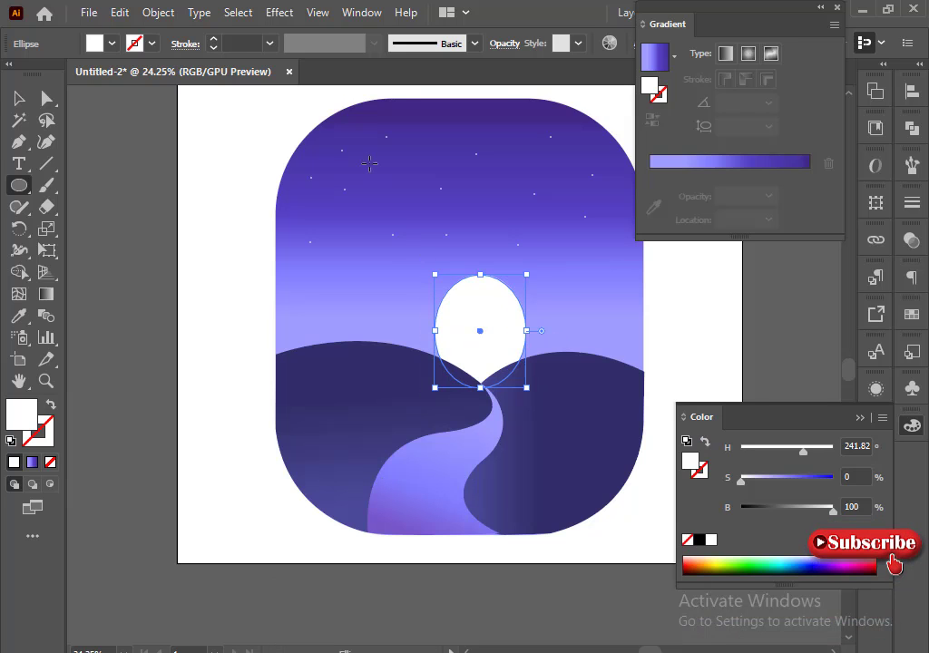
Lower the moon's opacity to 86%
left_click(509, 45)
left_click(493, 72)
left_click_drag(493, 94, 479, 98)
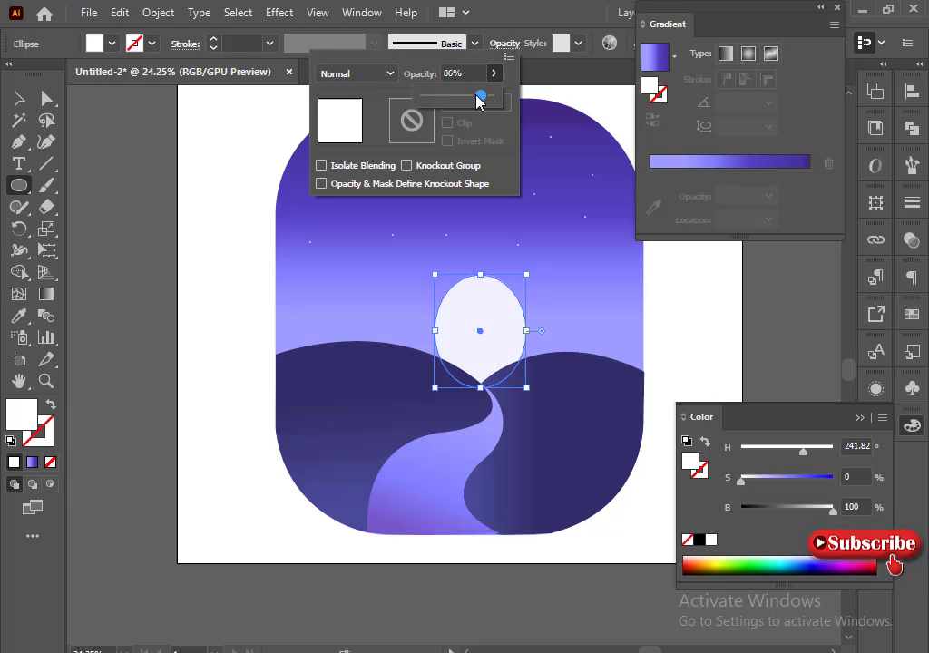
left_click(28, 99)
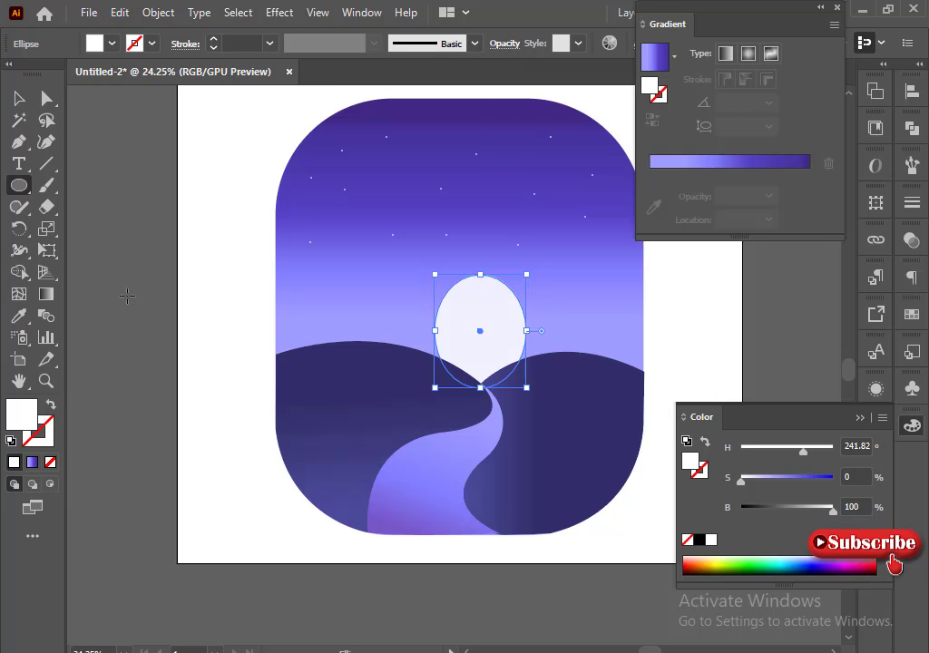
Make two enlarged, unfilled copies of the moon ellipse, setting one aside above the left hill and centring the other around the moon
left_click(241, 301)
left_click(507, 369)
key("v")
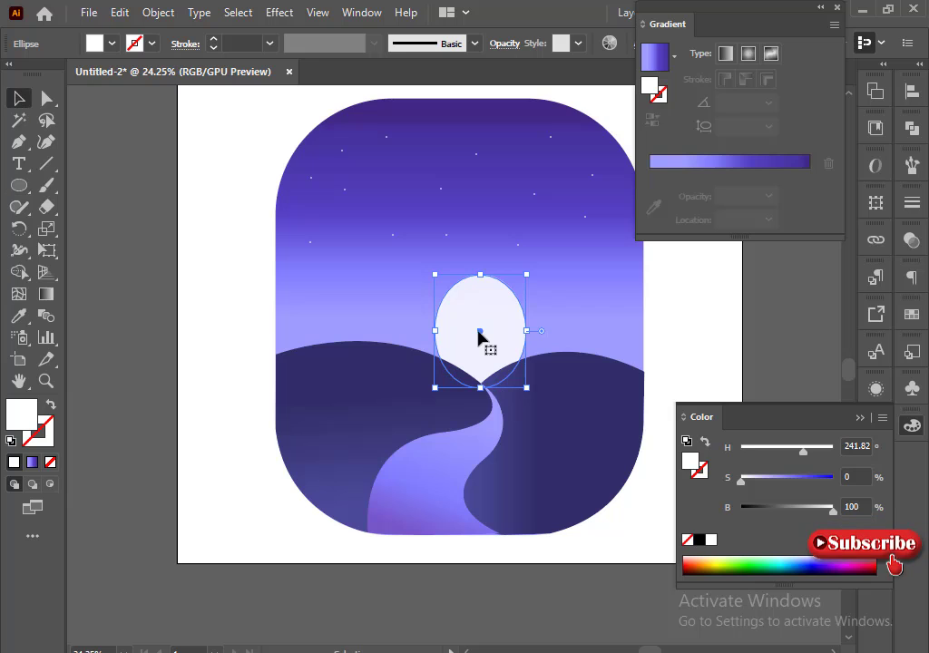
mouse_move(478, 338)
left_mouse_down()
mouse_move(357, 321)
mouse_move(444, 342)
mouse_move(479, 328)
mouse_move(481, 336)
left_mouse_up()
left_click(50, 462)
left_click_drag(433, 272, 419, 253)
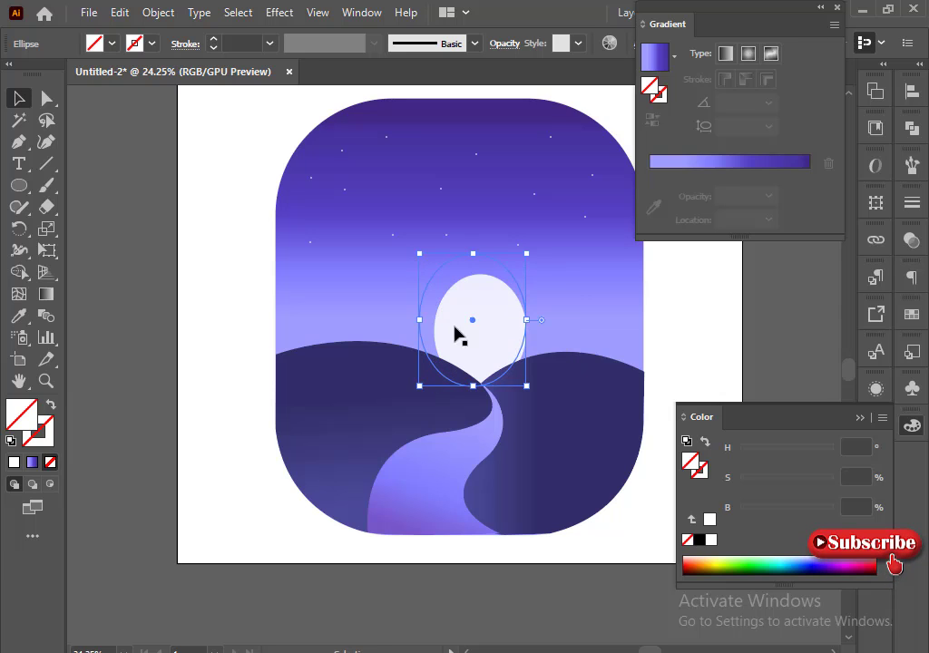
left_click_drag(472, 327, 348, 324)
left_click_drag(469, 292, 464, 293)
Select only the unfilled ellipse around the moon and apply the moon's white fill to it with the Eyedropper
left_click(343, 192)
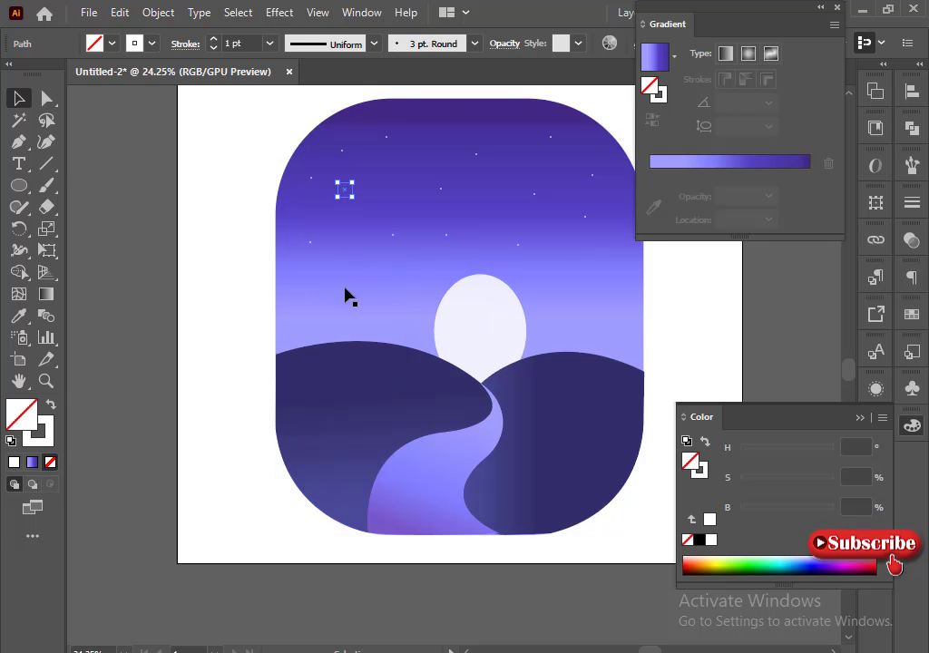
left_click_drag(216, 222, 522, 344)
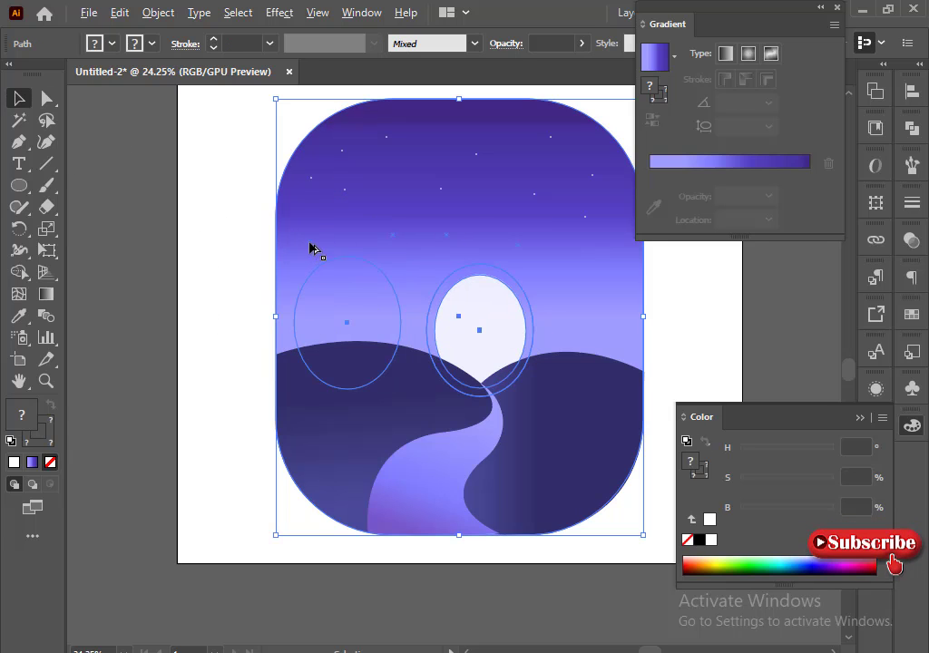
left_click(192, 218)
left_click_drag(193, 180, 437, 316)
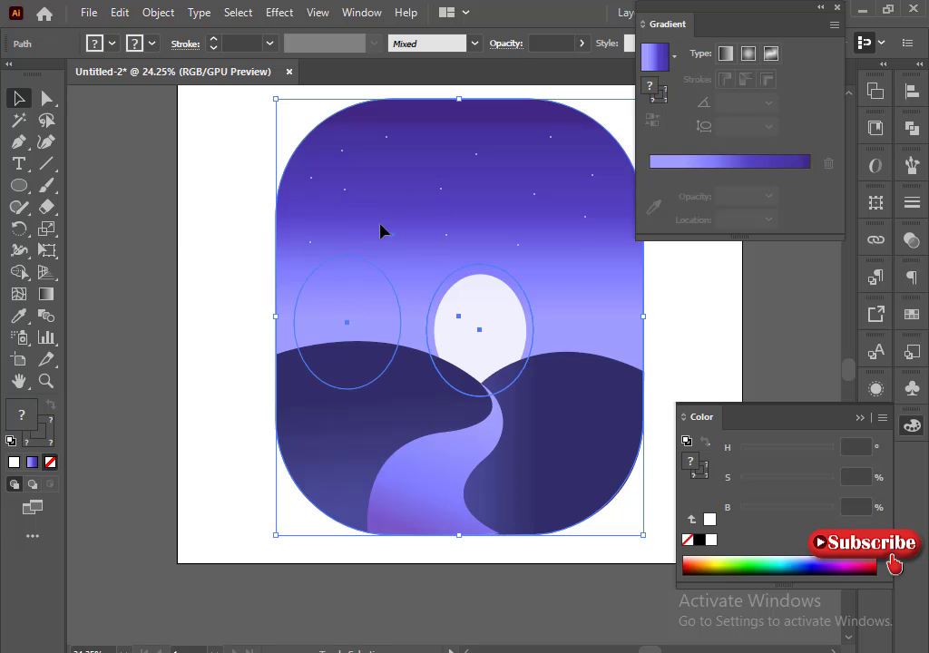
left_click(393, 234, "shift")
left_click(311, 224, "shift")
left_click(346, 323, "shift")
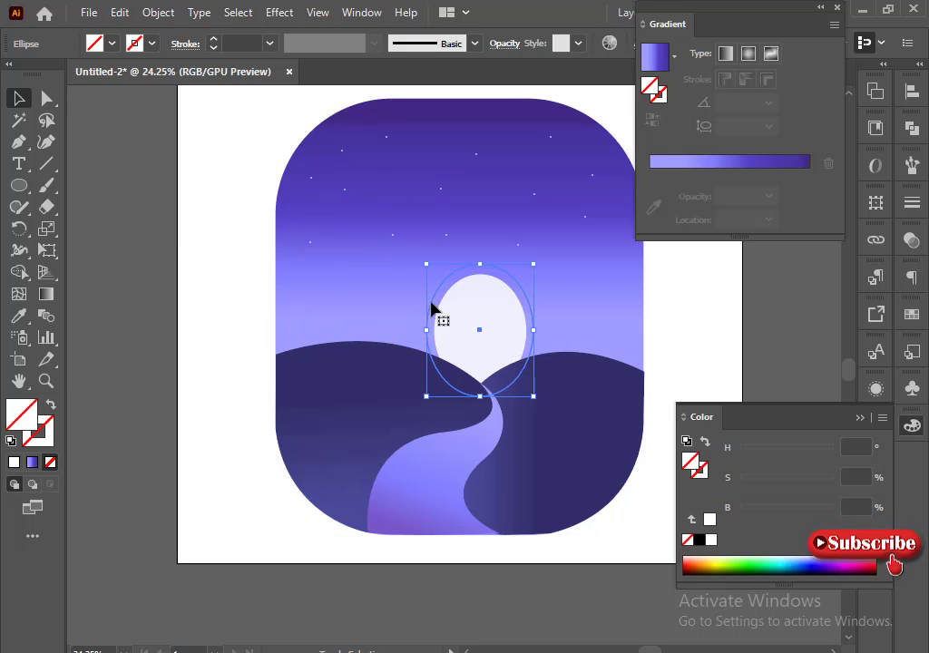
left_click(18, 316)
left_click(475, 343)
left_click(19, 97)
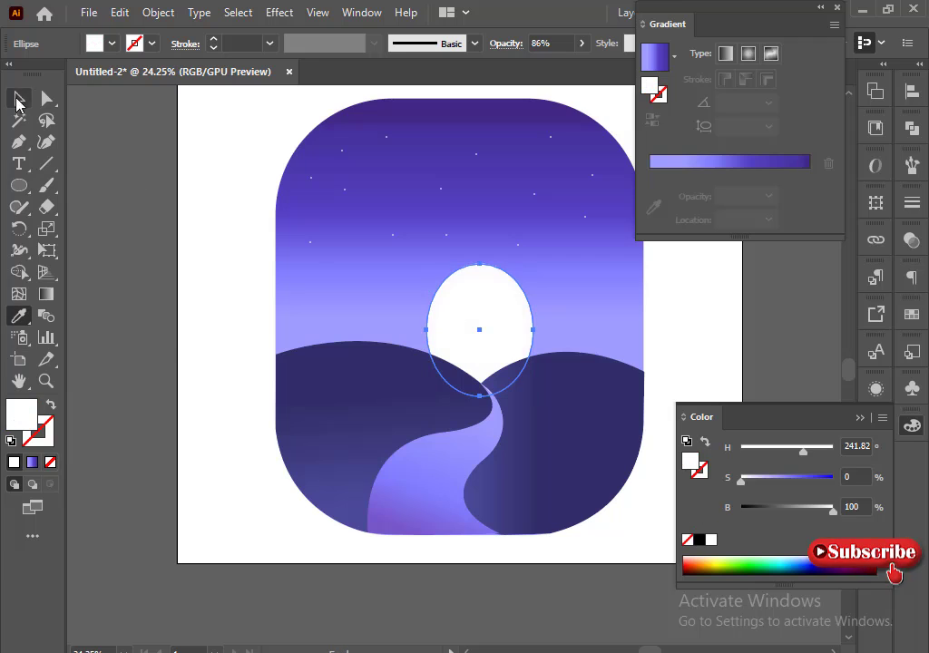
Lower the opacity of the white ellipse around the moon to make a translucent halo
left_click(504, 43)
left_click(494, 72)
left_click_drag(463, 93, 454, 96)
left_click(206, 262)
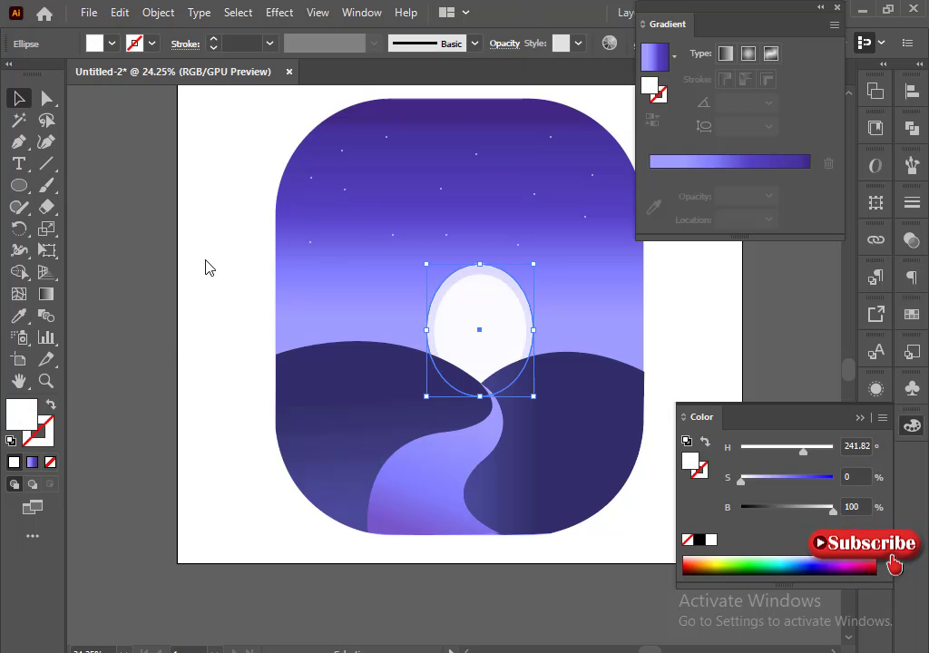
Centre the spare unfilled ellipse on the moon as a larger second halo, and match its appearance to the first halo with the Eyedropper
left_click_drag(333, 324, 483, 329)
left_click(347, 323, "shift")
left_click(430, 269, "shift")
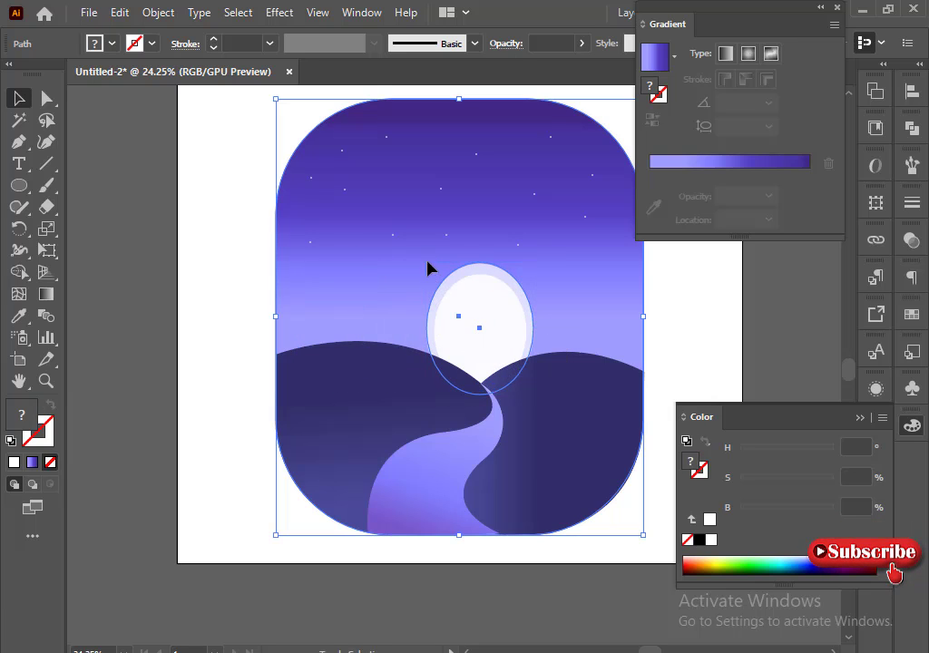
left_click(452, 385)
left_click_drag(426, 263, 403, 254)
left_click_drag(478, 337, 478, 331)
mouse_move(416, 253)
left_mouse_down()
mouse_move(402, 248)
mouse_move(417, 251)
left_mouse_up()
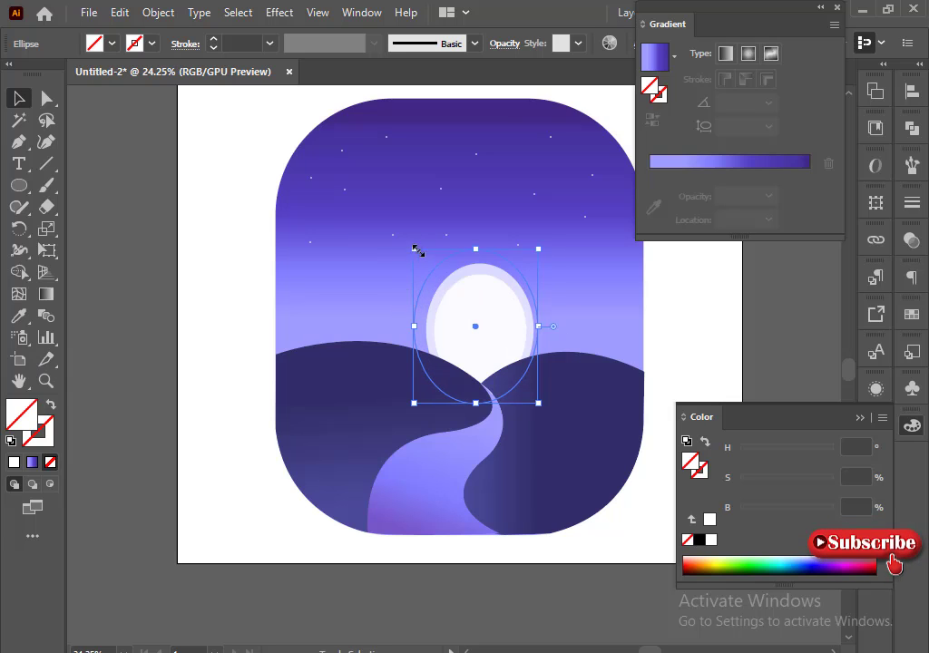
left_click_drag(474, 332, 478, 336)
left_click(18, 316)
left_click(441, 295)
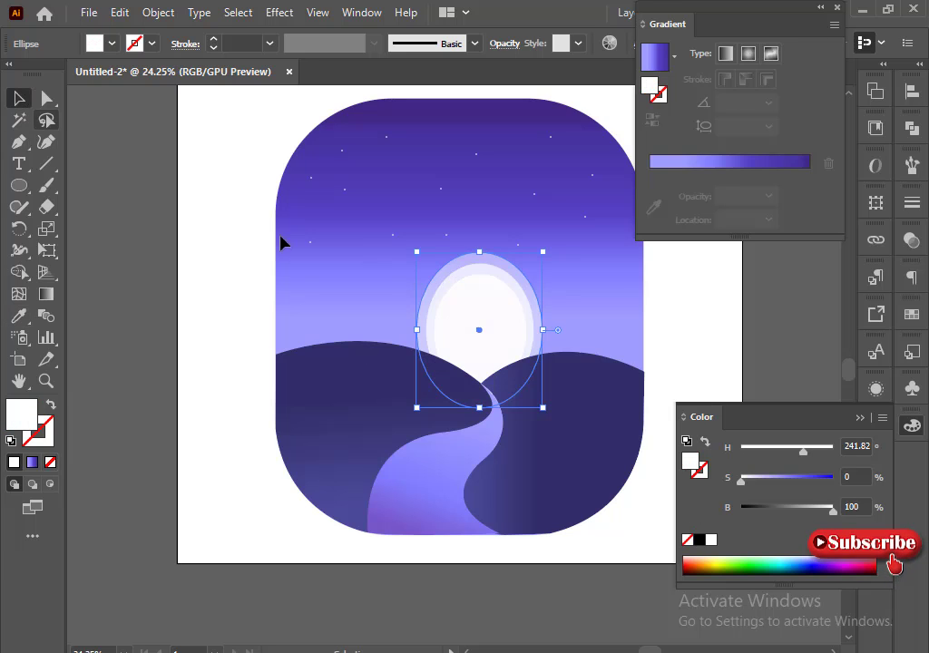
Add a third, larger translucent halo from a copy of the second one, centred around the moon
mouse_move(479, 335)
left_mouse_down()
mouse_move(442, 353)
mouse_move(263, 350)
mouse_move(472, 321)
mouse_move(479, 334)
left_mouse_up()
left_click_drag(412, 243, 400, 233)
left_click_drag(475, 333, 479, 328)
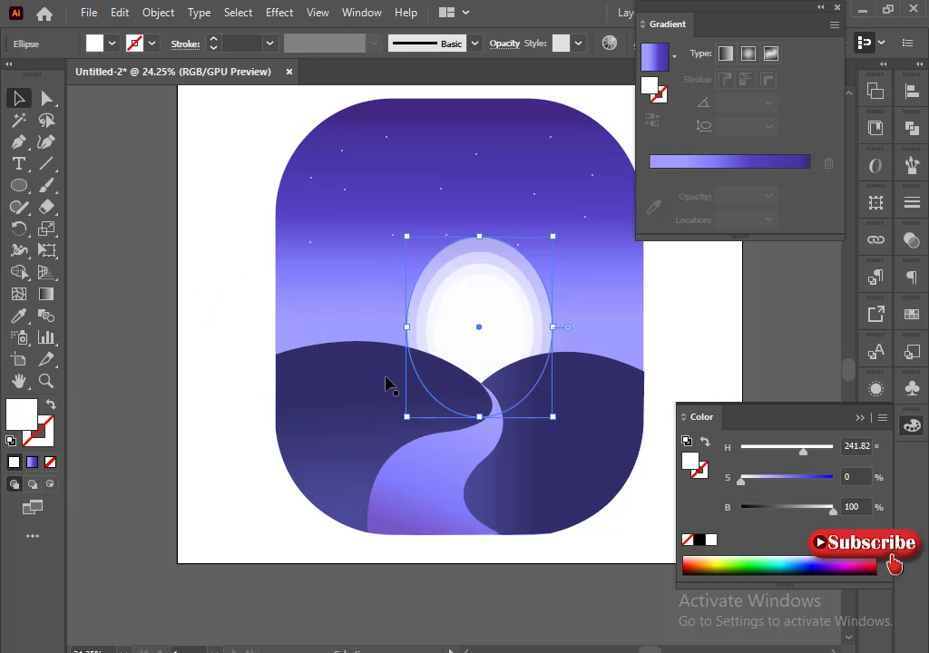
left_click(187, 305)
left_click(458, 332)
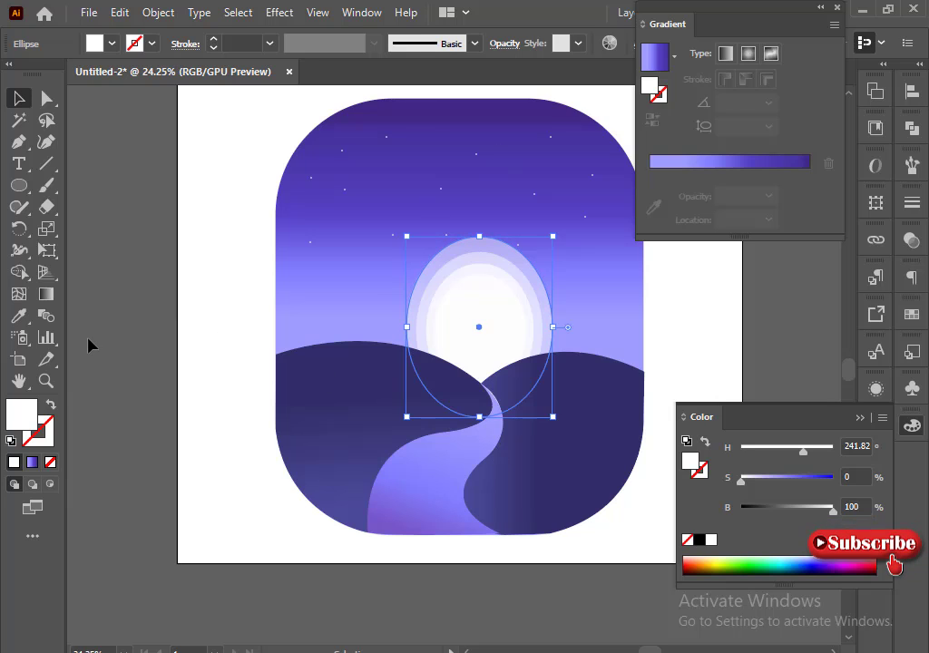
left_click(128, 336)
Draw a white tree trunk with a pointed branch on its left side below the artboard using the Pen tool
scroll(137, 336, "down", 5)
left_click(19, 141)
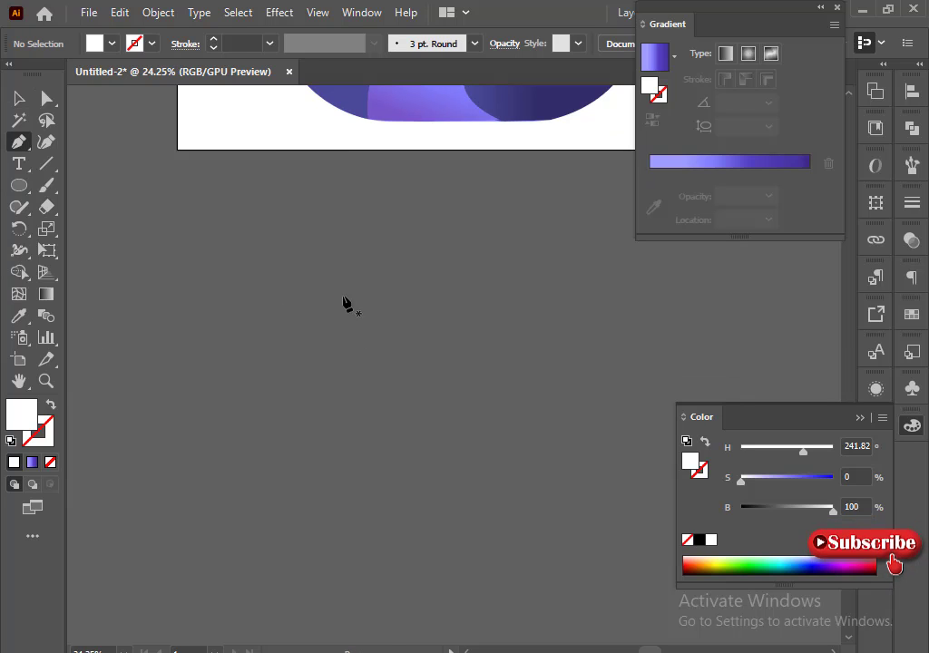
left_click(343, 295)
left_click(342, 446, "shift")
left_click(326, 446, "shift")
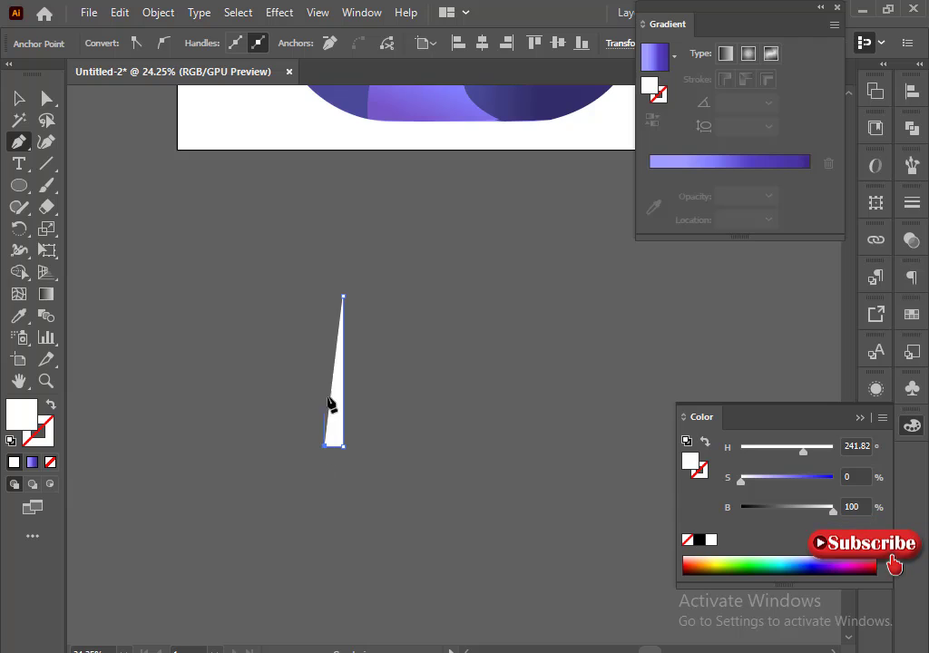
left_click(325, 365, "shift")
left_click(304, 345, "shift")
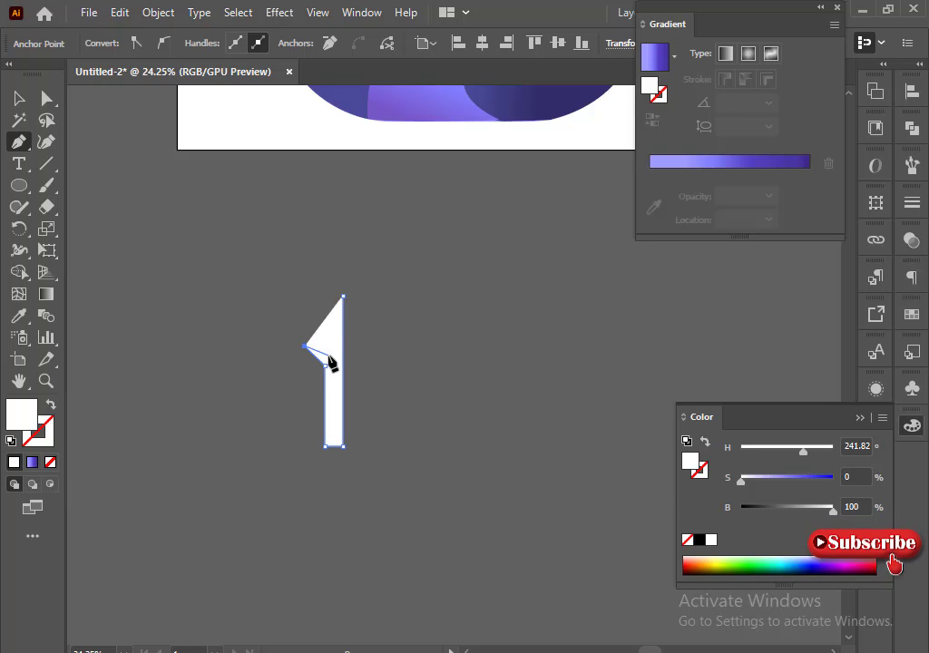
left_click(326, 356)
left_click(340, 297)
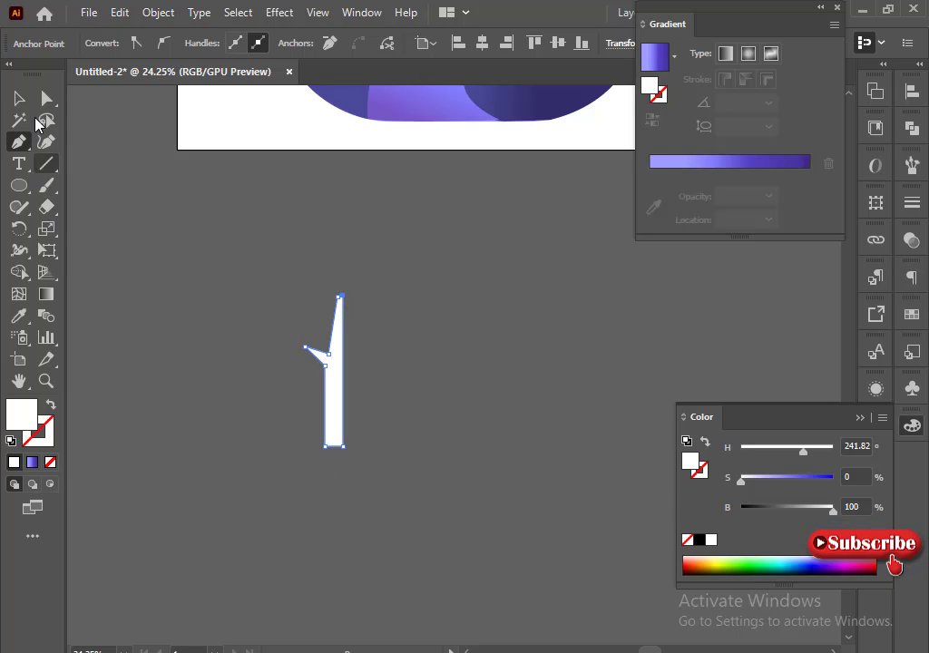
left_click(17, 98)
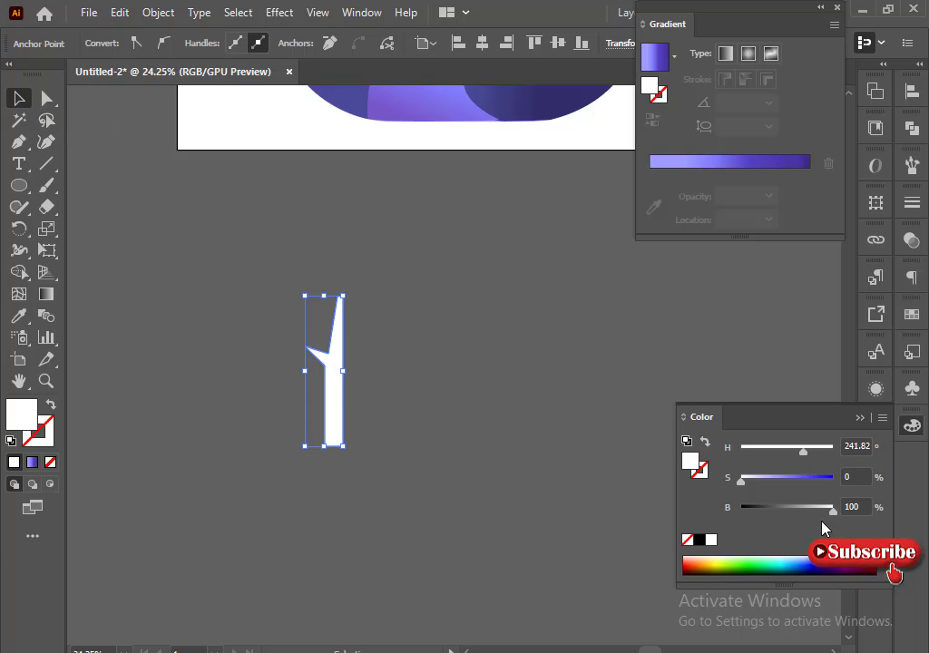
Switch the colour sliders to CMYK, pick dark violet (C 97.65, M 100, Y 21.96, K 34) for the trunk, and delete the trunk
left_click(882, 417)
left_click(798, 510)
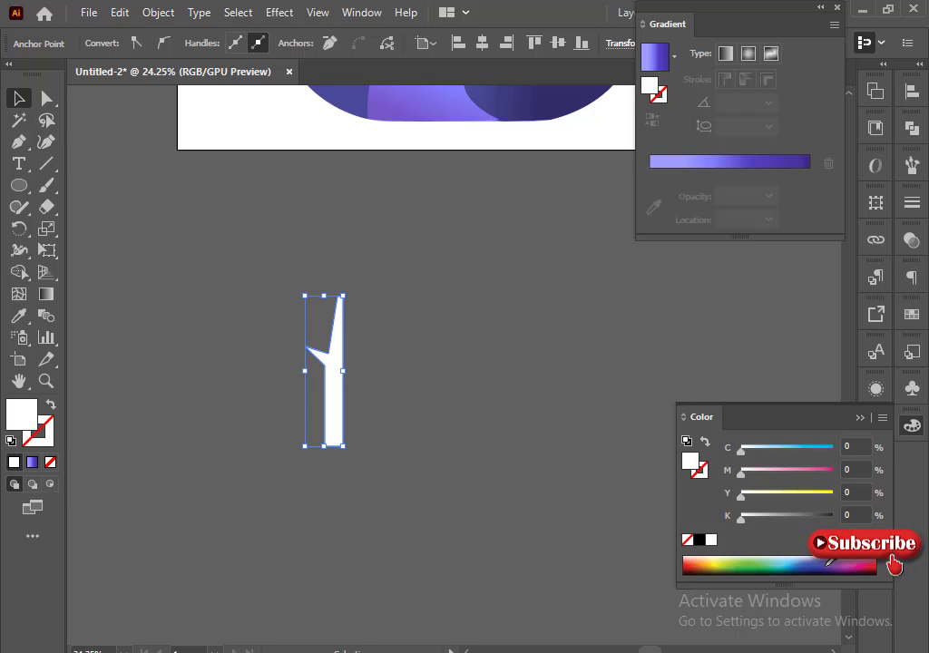
left_click(793, 564)
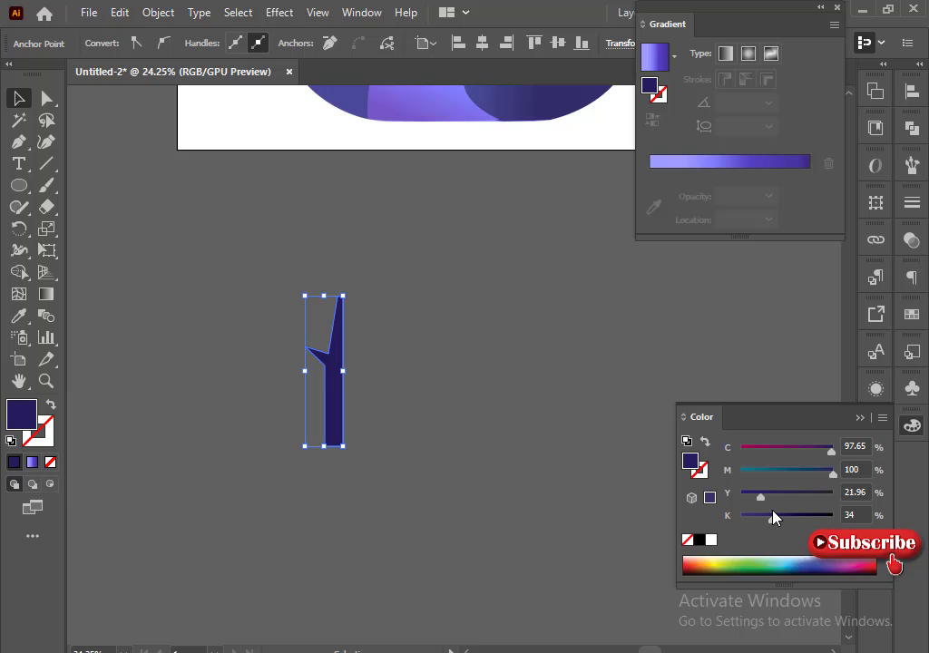
left_click(317, 335)
key("Delete")
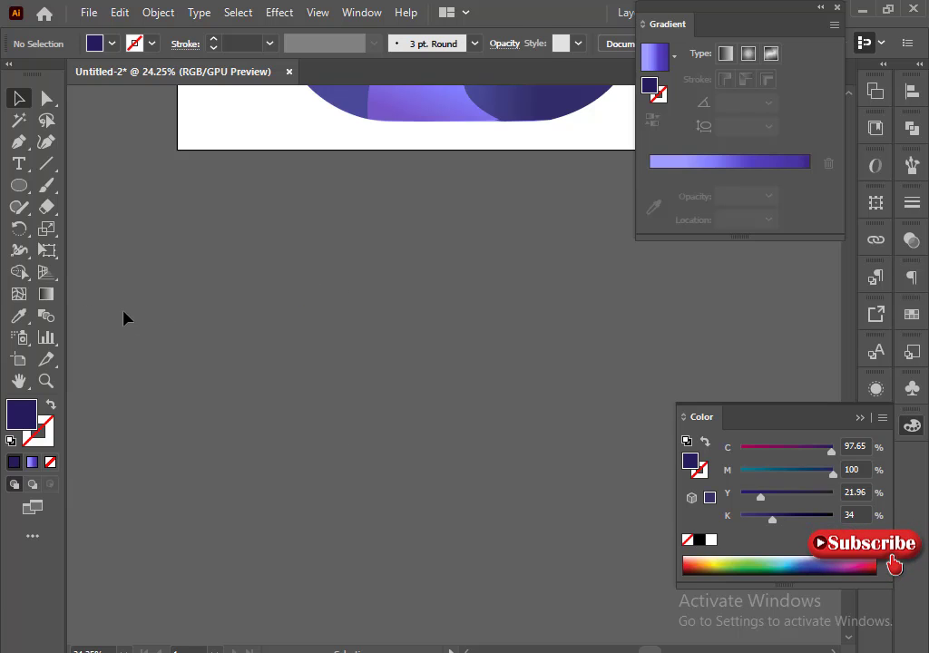
Draw a dark violet tree trunk with a tapered top and a short left branch below the artboard using the Pen tool
scroll(254, 385, "up", 5)
scroll(255, 385, "down", 4)
left_click(18, 141)
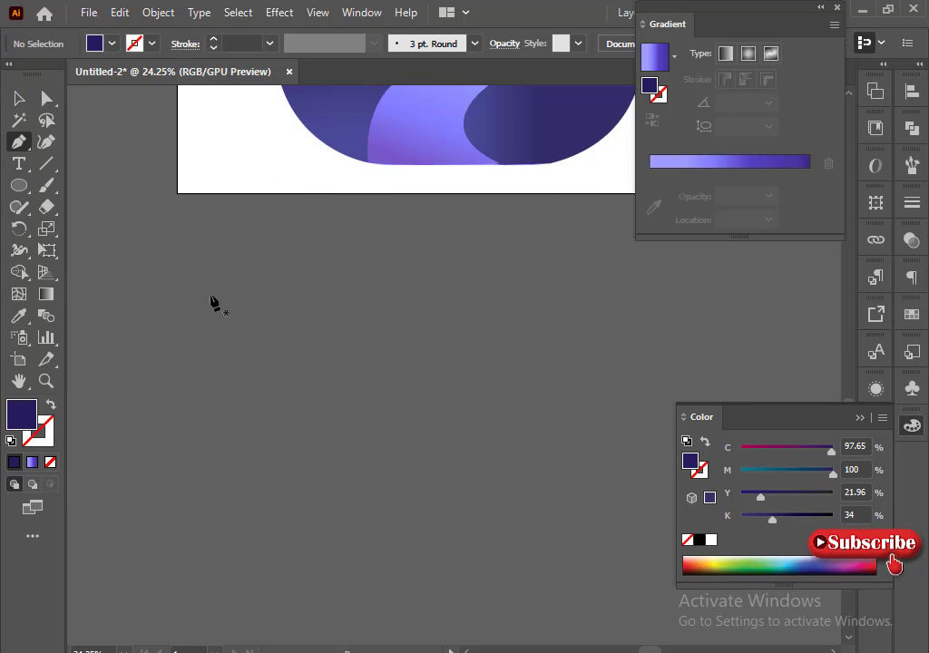
left_click(404, 299)
left_click(404, 446)
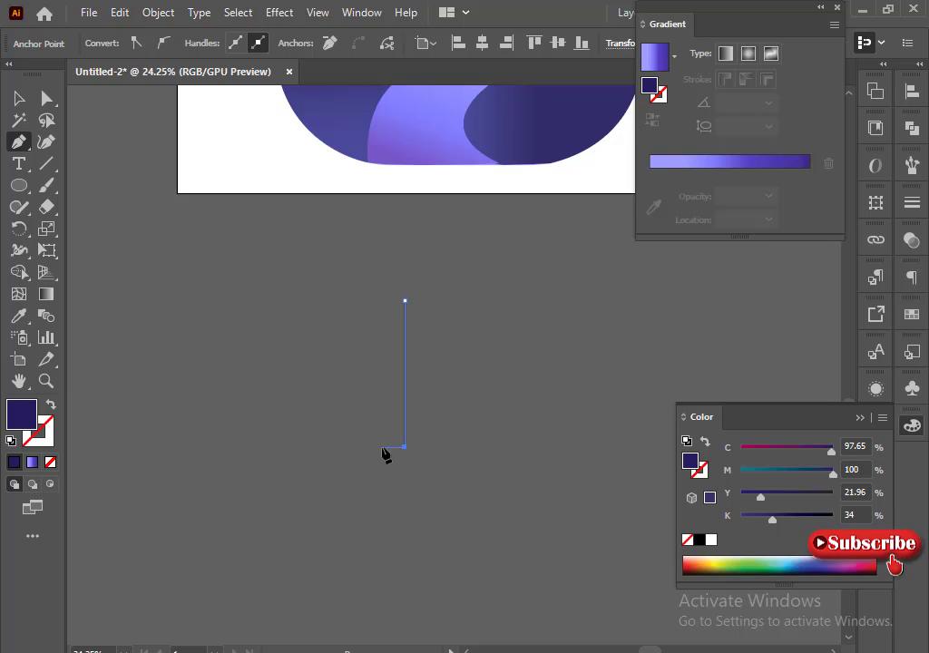
left_click(387, 446)
left_click(387, 352)
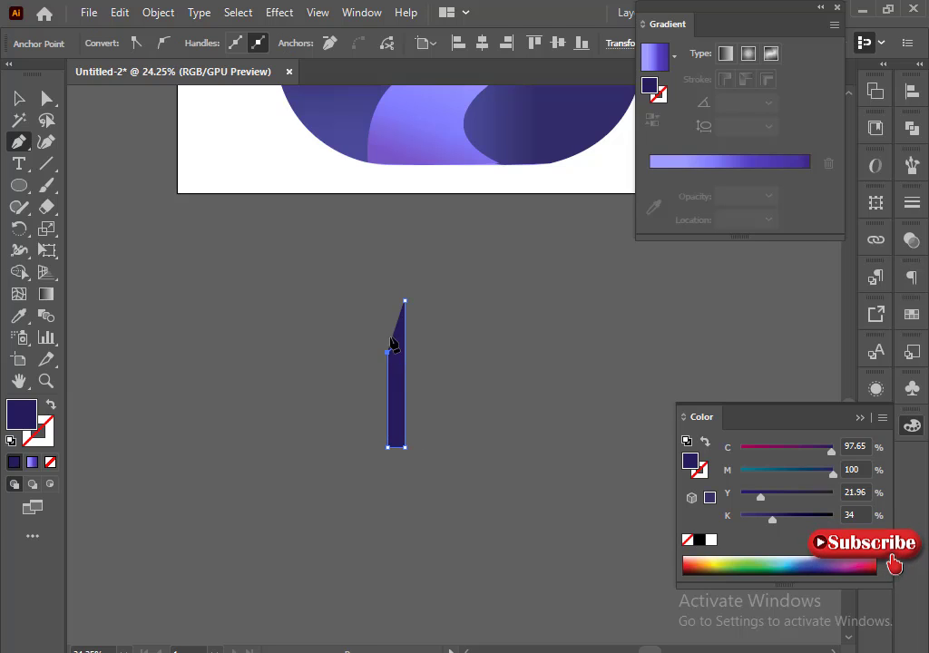
left_click(367, 336)
left_click(387, 338)
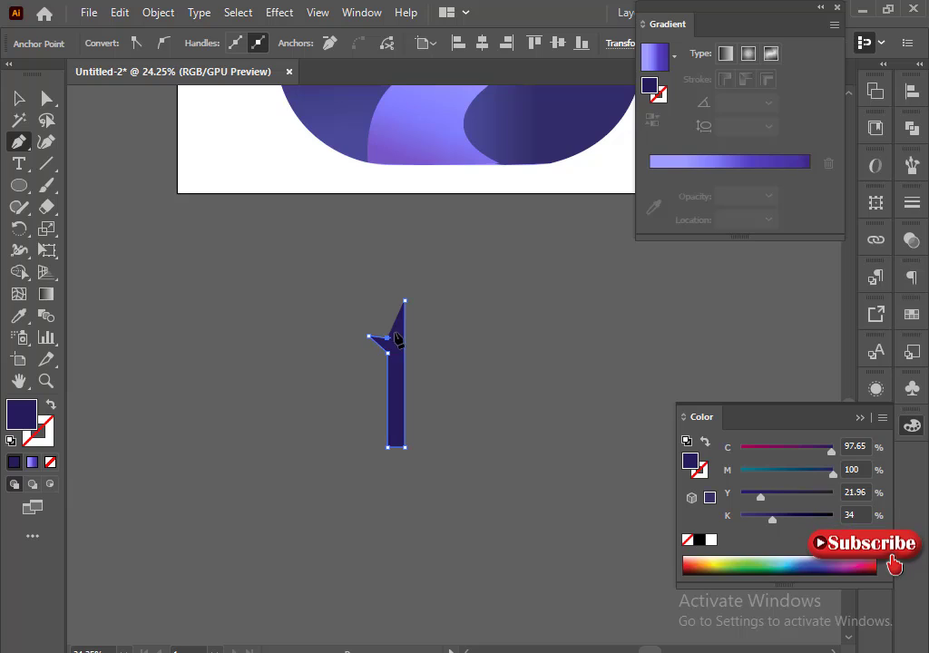
left_click(391, 299)
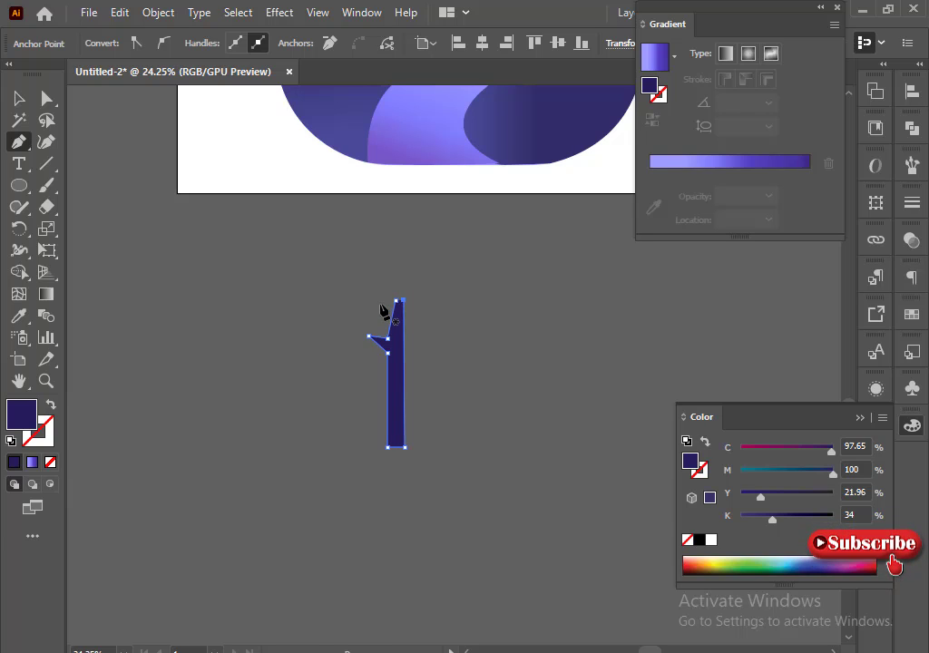
left_click(400, 301)
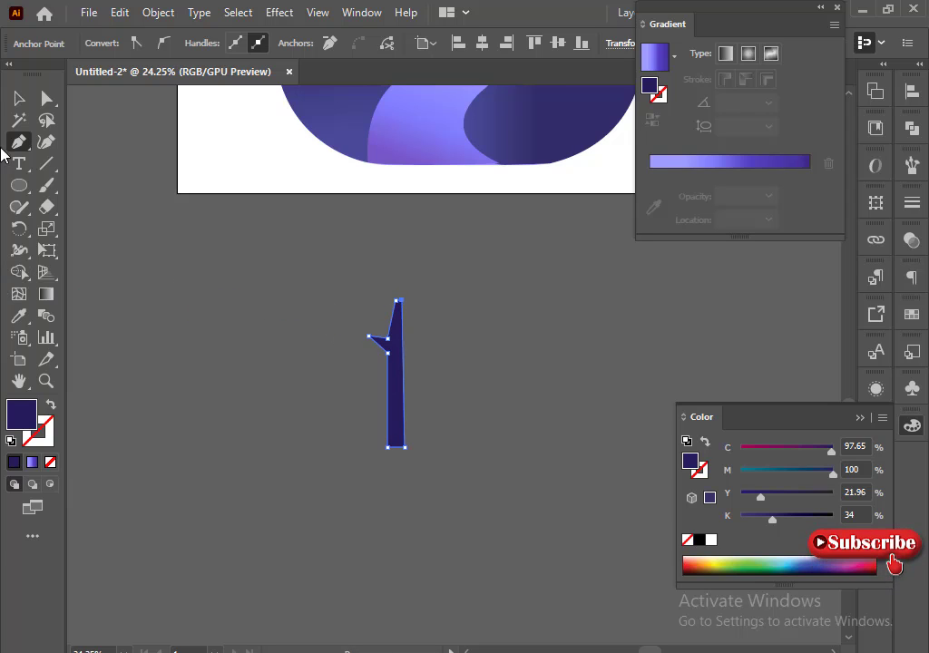
Make the trunk slightly narrower and taller
key("v")
left_click_drag(369, 373, 376, 373)
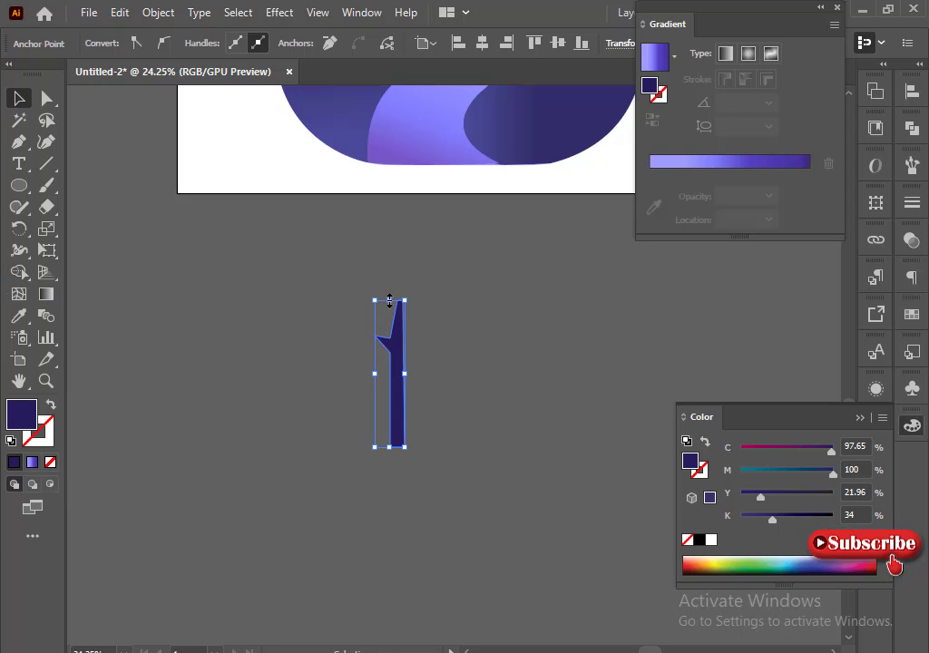
left_click_drag(390, 300, 389, 292)
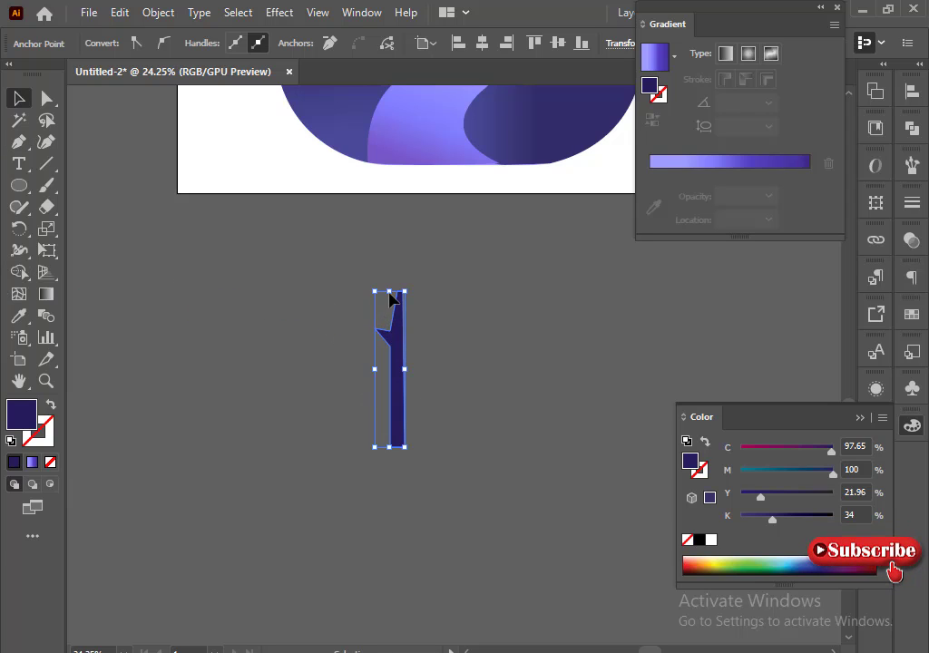
Set the trunk fill's K value to 35% and move the trunk further below the artboard
left_click(769, 522)
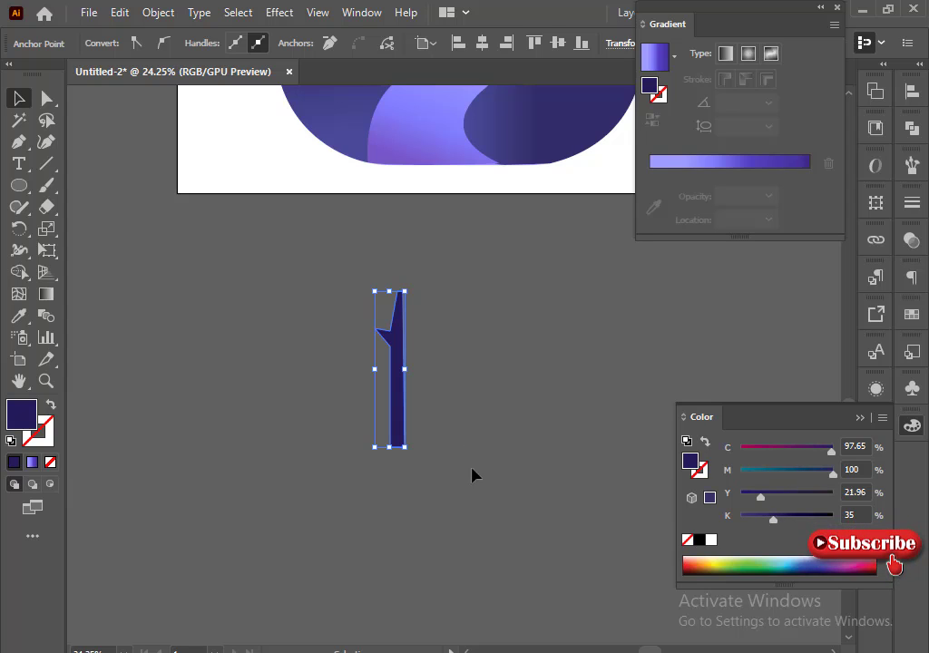
left_click(557, 548)
left_click_drag(392, 499, 392, 507)
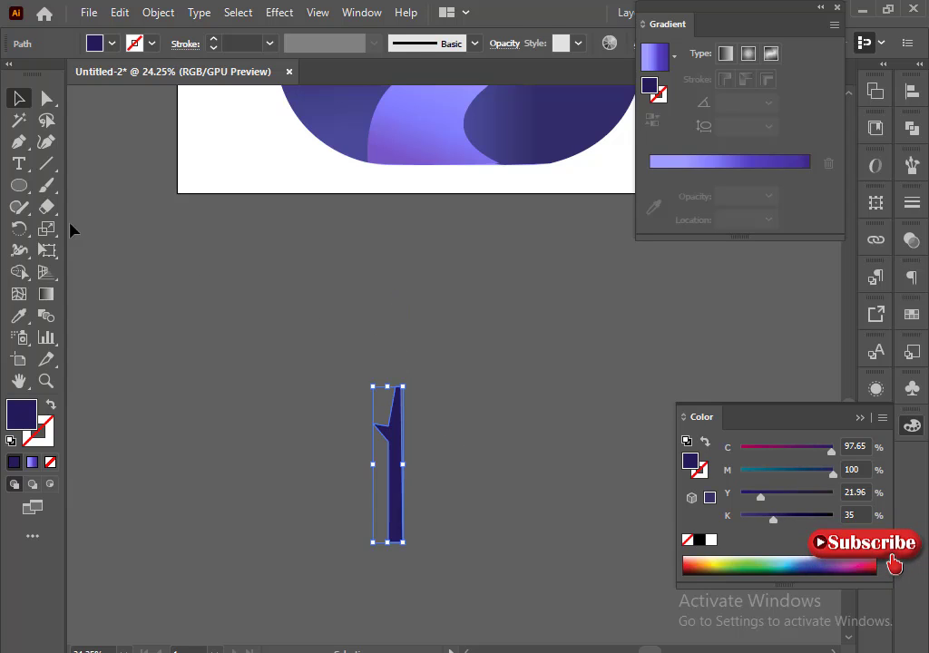
Start an unfilled crown outline with the Pen tool, curving in lobes from the trunk up along its left side
left_click(70, 224)
left_click(18, 140)
left_click(50, 462)
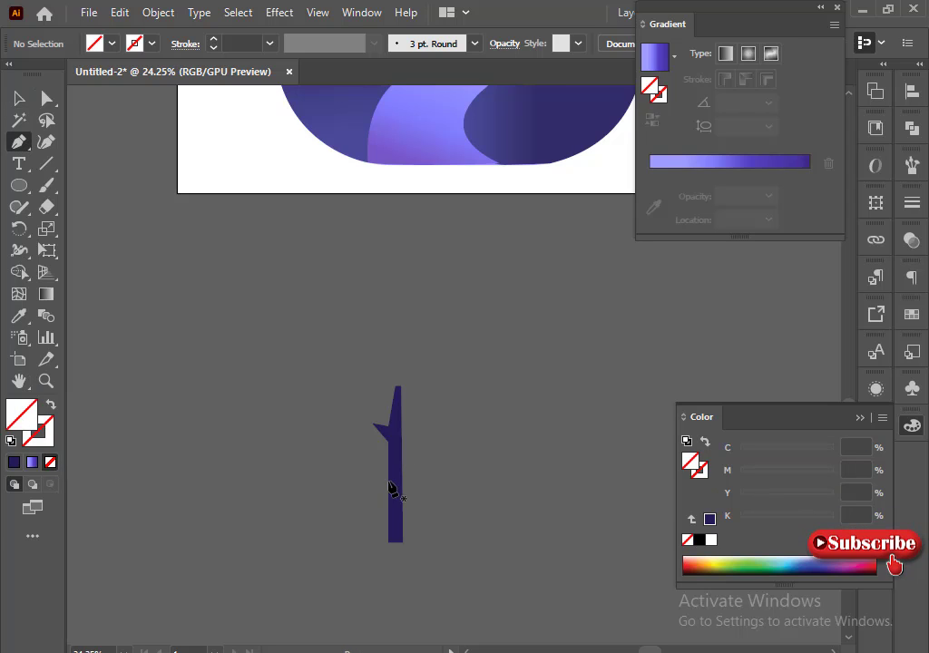
left_click(387, 478)
left_click_drag(342, 415, 359, 332)
key("ctrl+z")
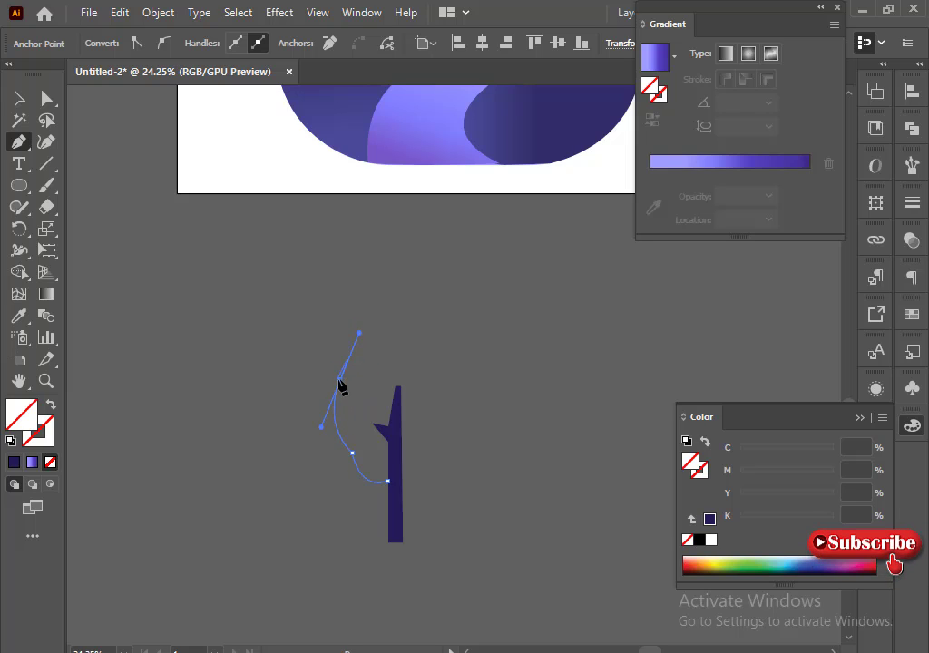
left_click(340, 381)
left_click_drag(392, 296, 390, 279)
key("ctrl+z")
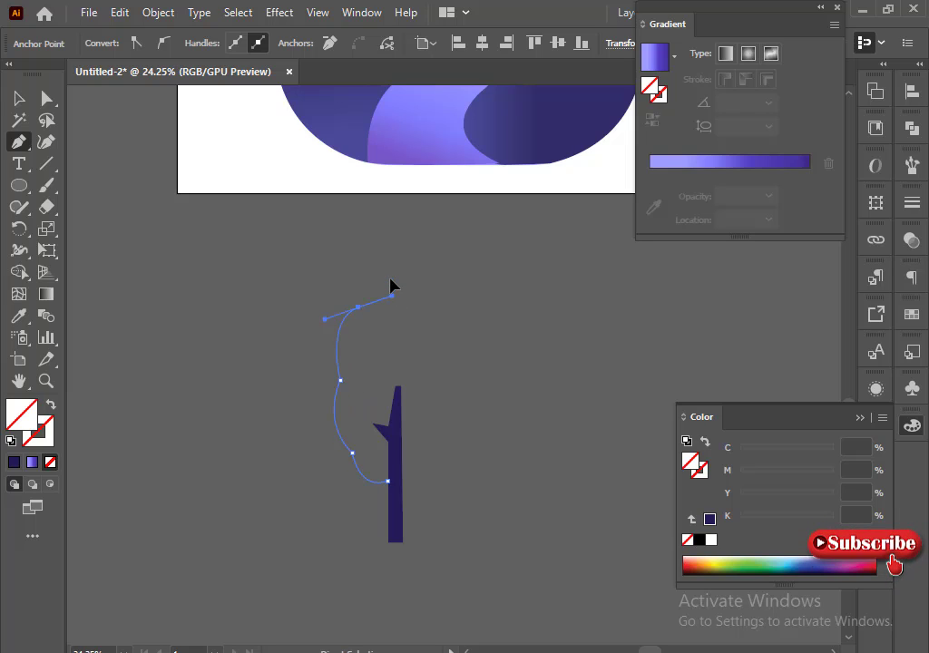
key("ctrl+z")
mouse_move(357, 312)
left_mouse_down()
mouse_move(388, 288)
mouse_move(431, 289)
left_mouse_up()
Give the crown outline a dark violet stroke and close it with lobes over the top and down the right side to the trunk
left_click(49, 437)
left_click(14, 463)
left_click_drag(356, 273, 356, 285)
left_click(392, 282)
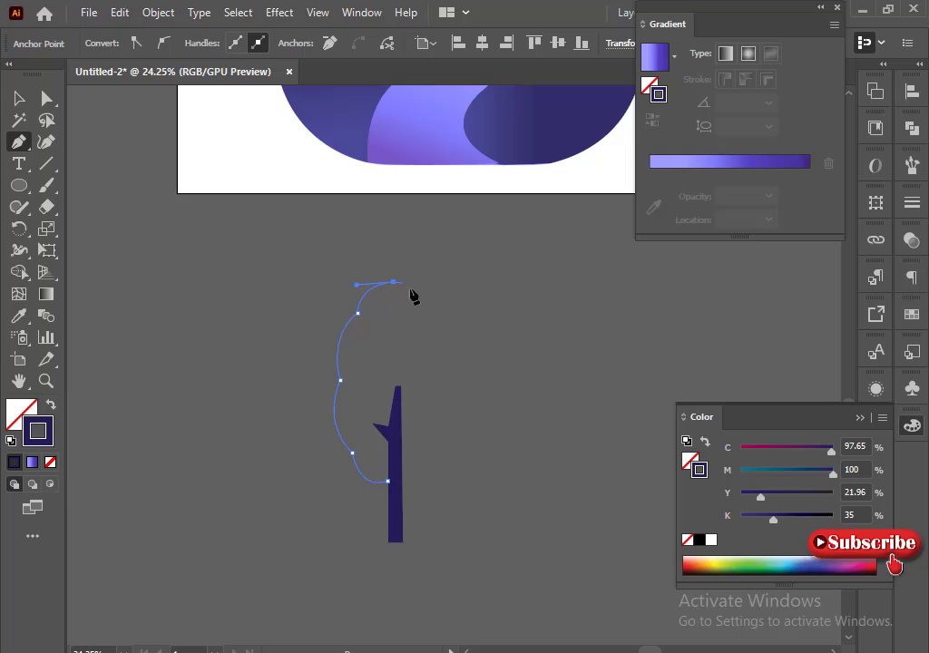
left_click_drag(419, 304, 422, 448)
left_click(424, 462)
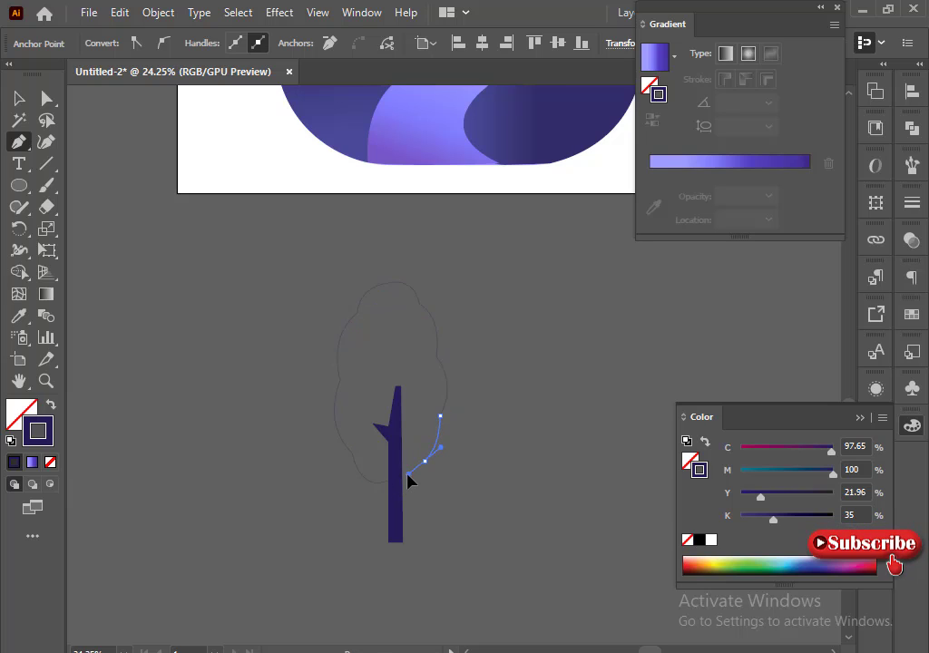
left_click_drag(387, 481, 357, 488)
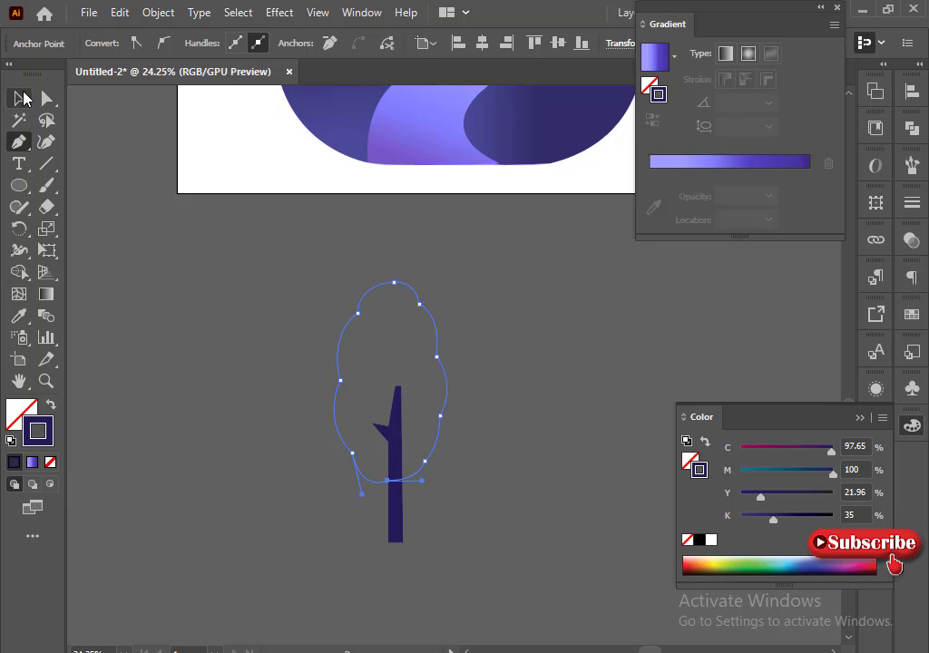
Remove the stroke from the crown and fill it with solid dark violet
left_click(21, 98)
left_click(710, 523)
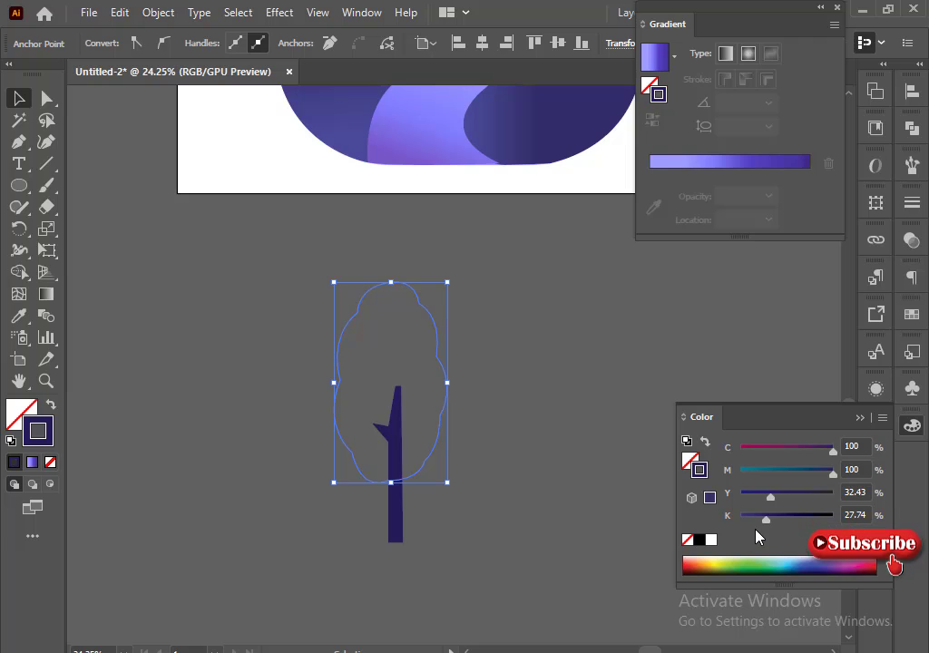
left_click_drag(769, 497, 760, 497)
left_click(687, 461)
left_click(47, 440)
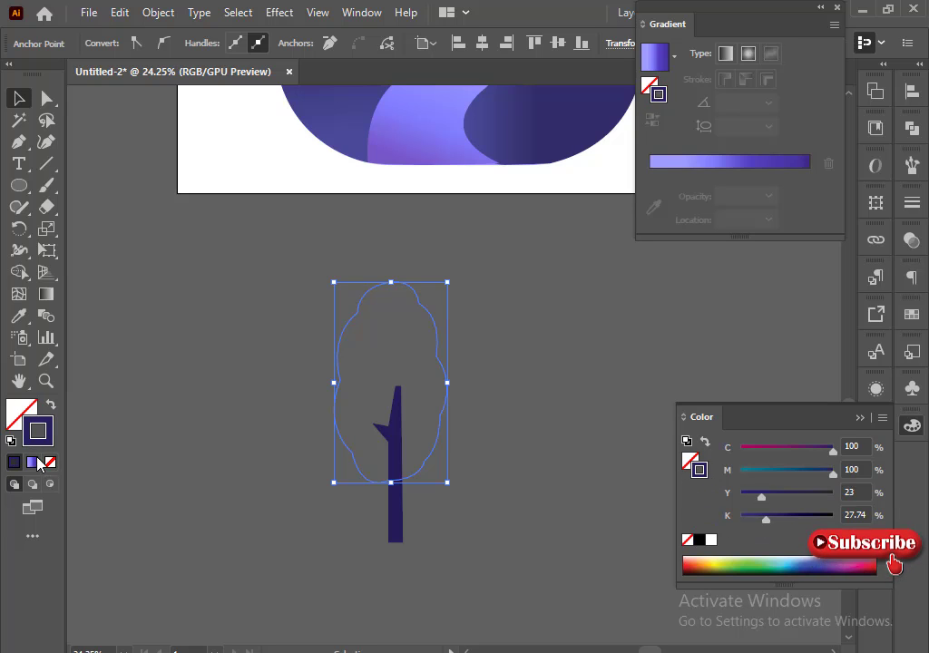
left_click(49, 463)
left_click(20, 419)
left_click(709, 520)
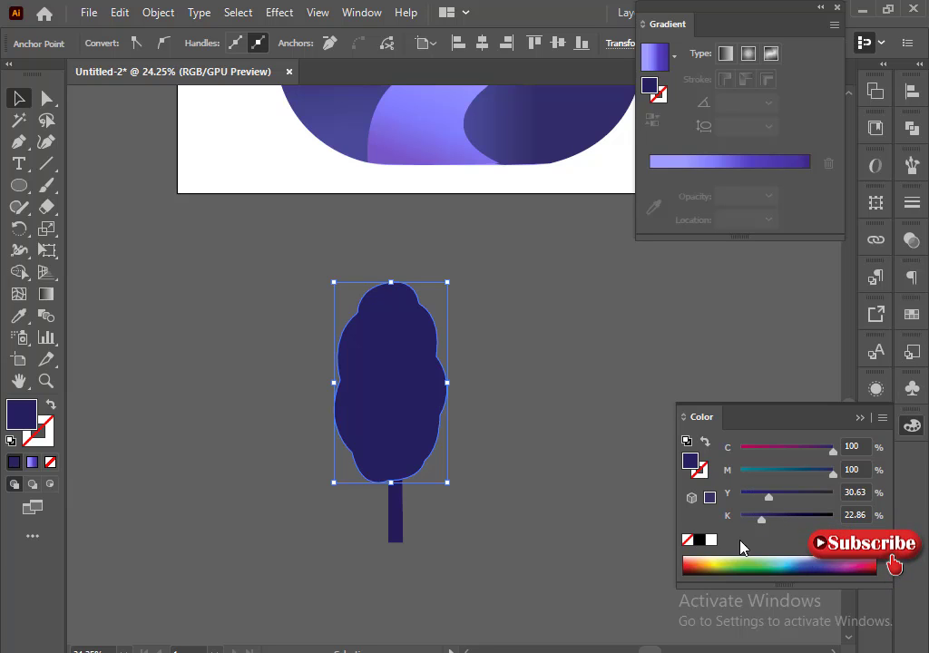
Add dark violet and a medium blue-violet of about H 239, S 62, B 71 as stops in the crown's gradient
left_click(647, 84)
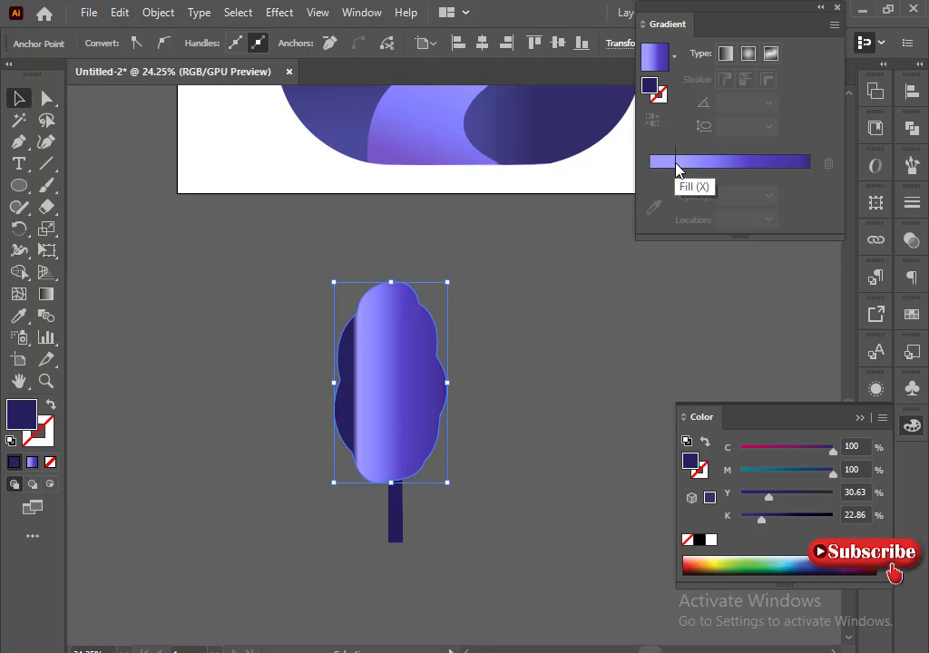
left_click(711, 520)
left_click_drag(759, 518, 805, 511)
left_click(882, 418)
left_click(809, 489)
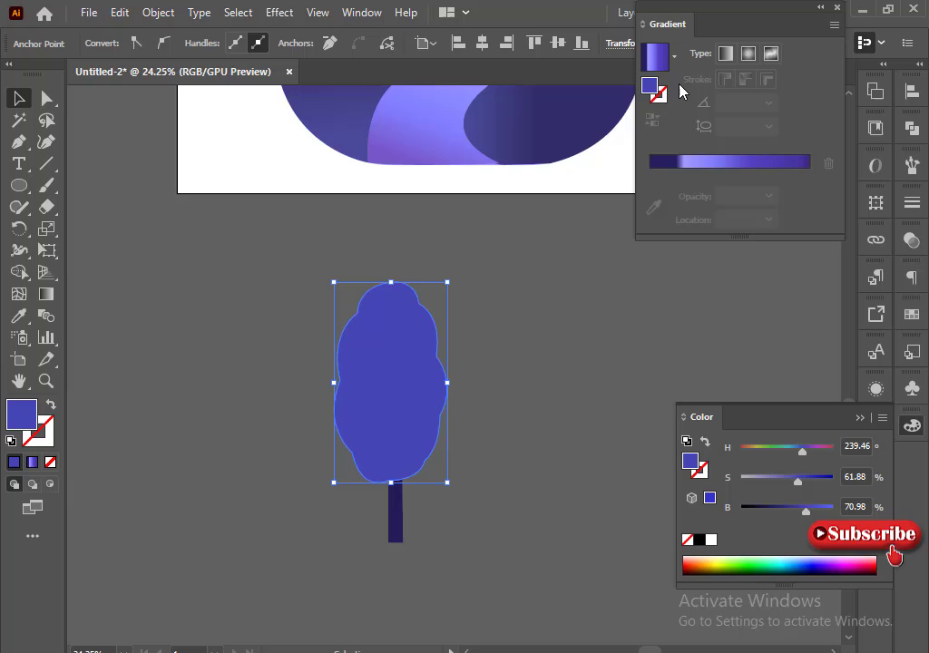
left_click(719, 167)
left_click(697, 480)
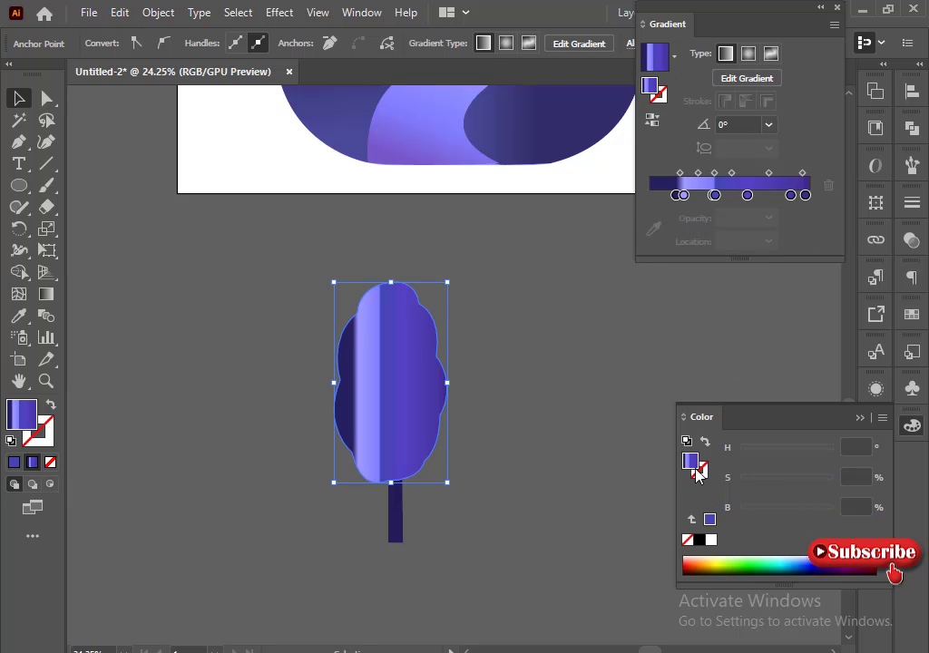
Reduce the crown's gradient to dark, medium and light violet stops, with the light one at about 83% and its saturation at 52.16%
left_click(790, 197)
key("Delete")
left_click(805, 195)
key("Delete")
left_click_drag(748, 196, 780, 199)
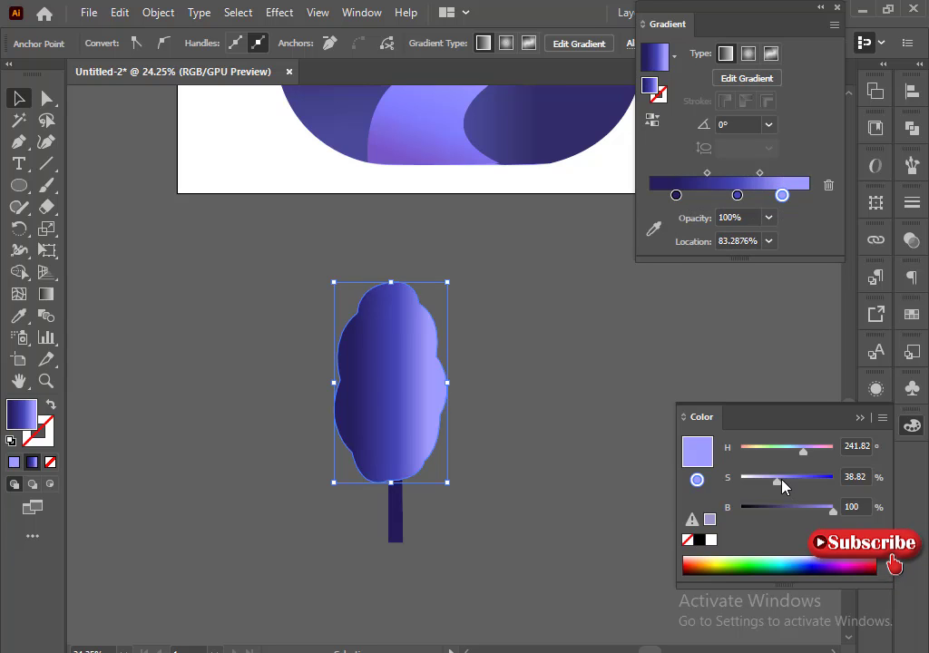
left_click_drag(776, 480, 788, 481)
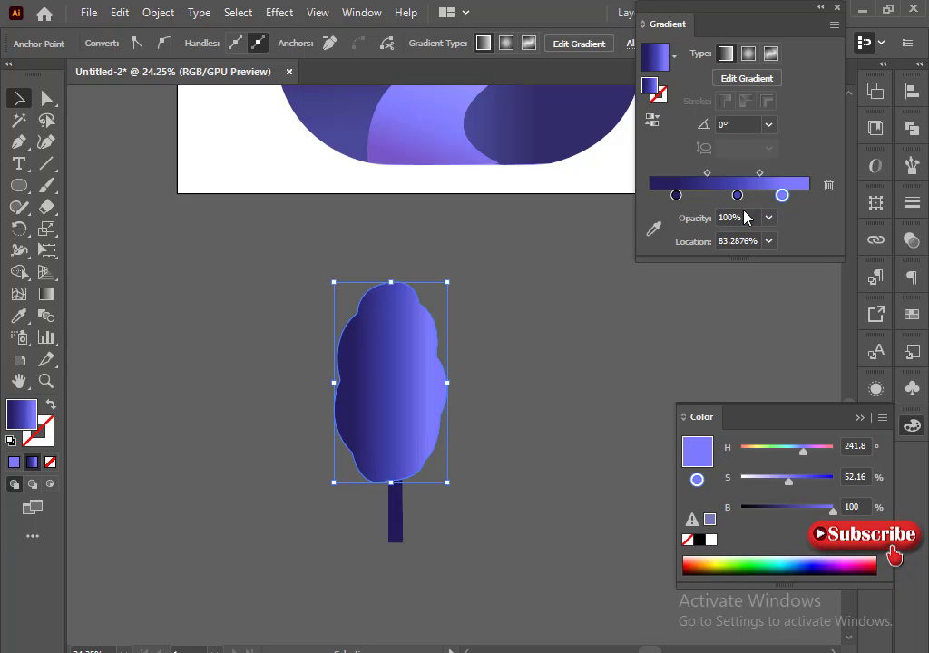
Run the crown's gradient almost vertically with the Gradient tool, from dark violet at its top to light violet at its base
left_click(46, 294)
left_click_drag(385, 297, 394, 465)
left_click_drag(368, 279, 385, 478)
Bring the tree trunk in front of the crown
key("v")
left_click(398, 534)
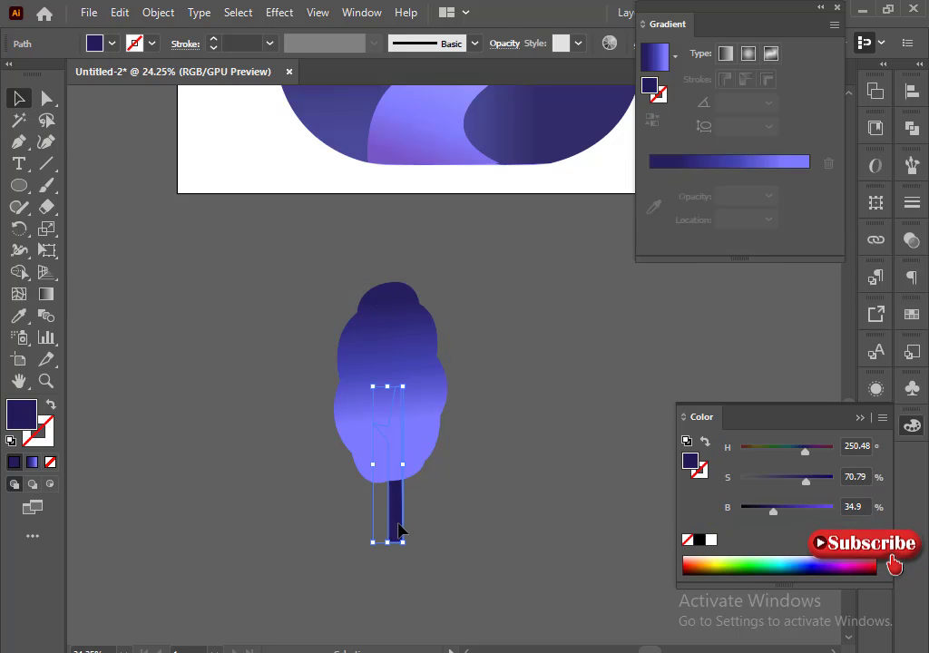
right_click(398, 533)
mouse_move(451, 429)
left_click(635, 447)
left_click(311, 300)
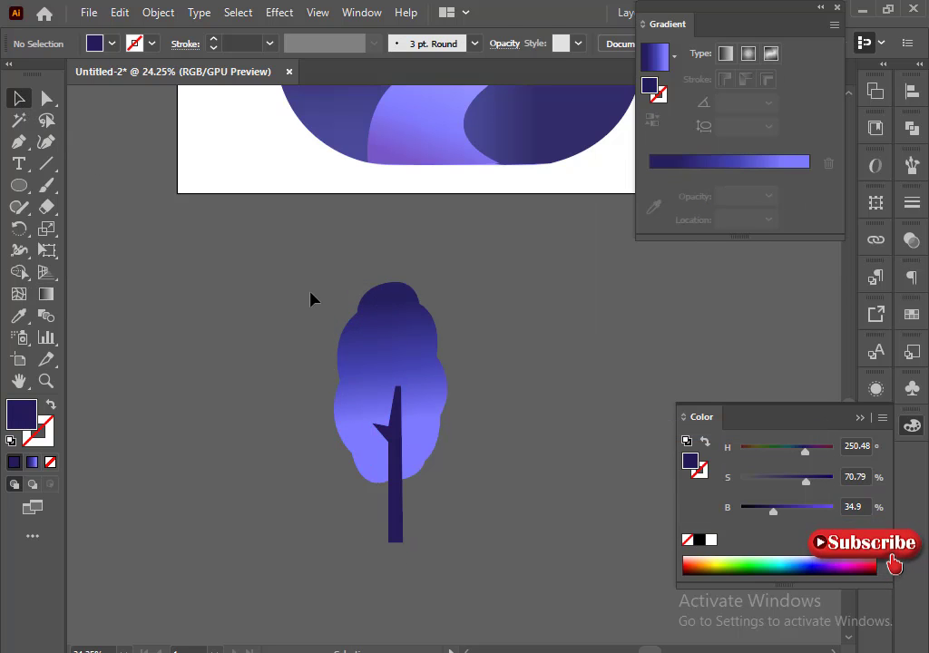
Make the crown slightly narrower by pulling in its left side
left_click(432, 339)
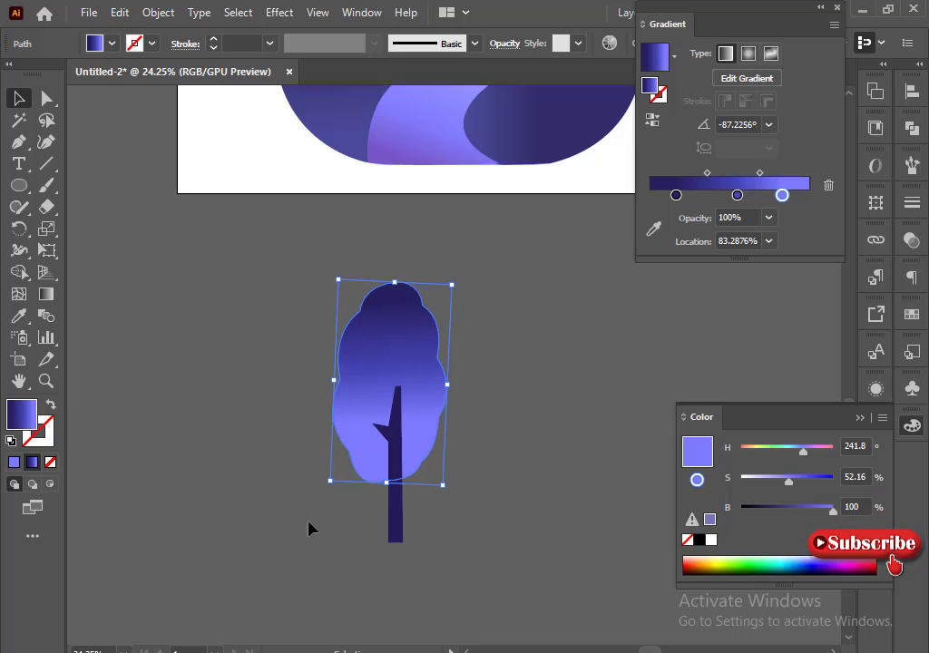
left_click(911, 91)
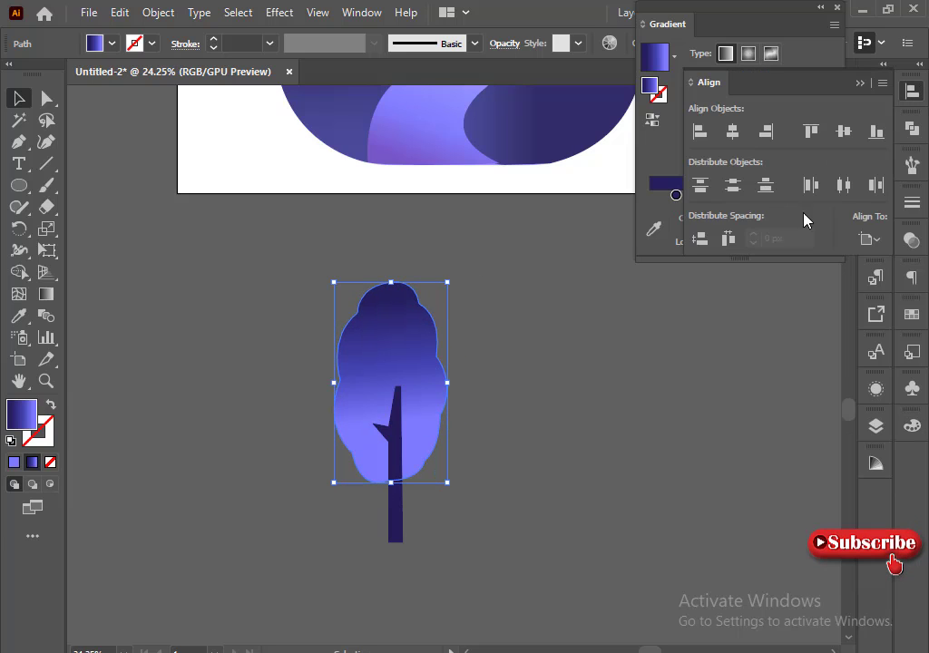
left_click(559, 489)
left_click(861, 83)
left_click(407, 335)
left_click_drag(335, 381, 345, 380)
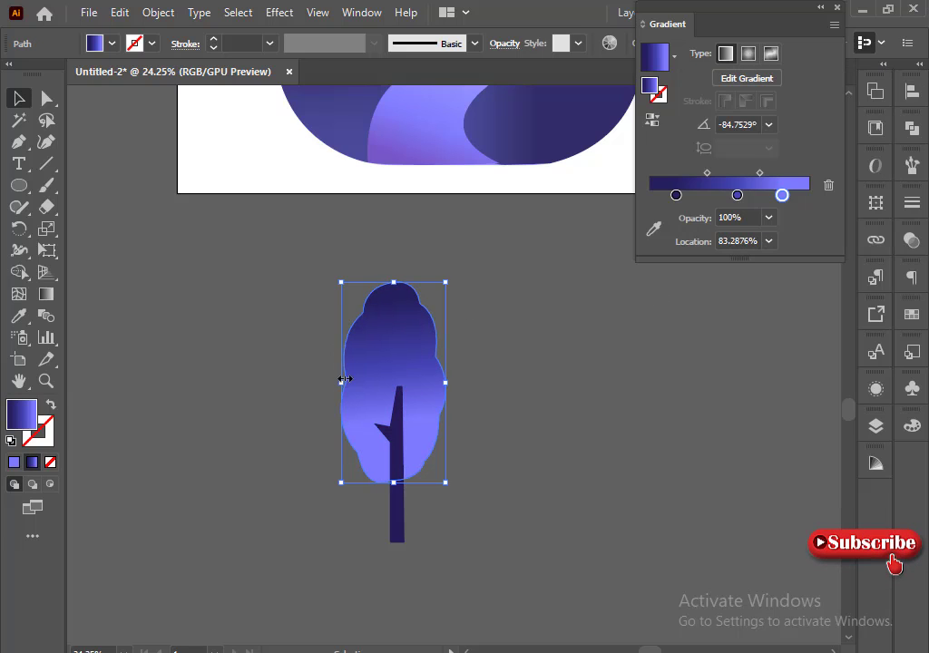
Select the whole tree and dock the collapsed Gradient panel with the other panel icons
left_click_drag(444, 534, 444, 535)
left_click(820, 7)
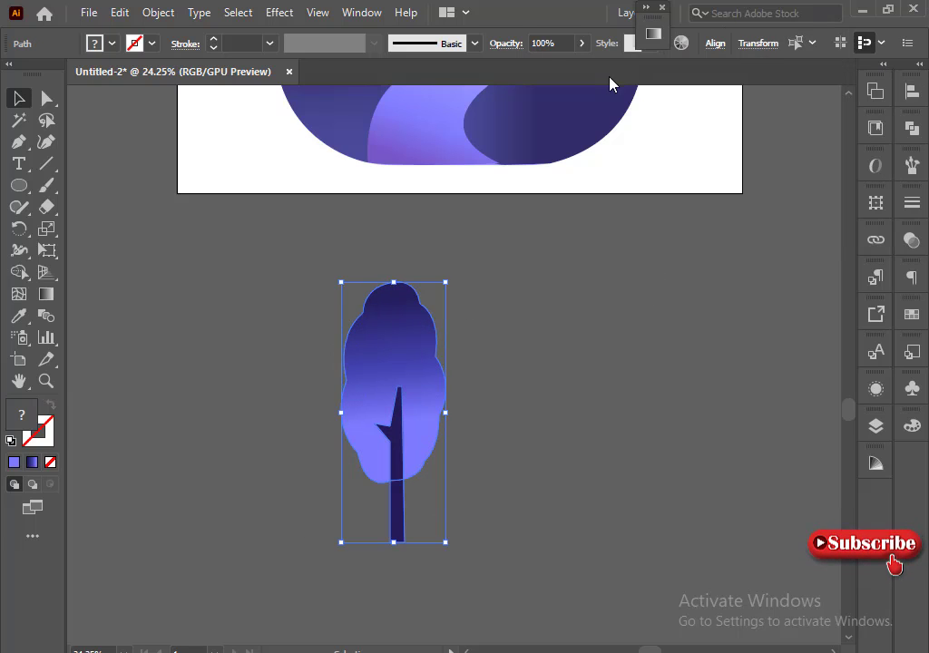
left_click_drag(650, 38, 904, 483)
Scale the tree down beside the frame's right side and place a copy of it on the left hill
left_click_drag(384, 442, 724, 356)
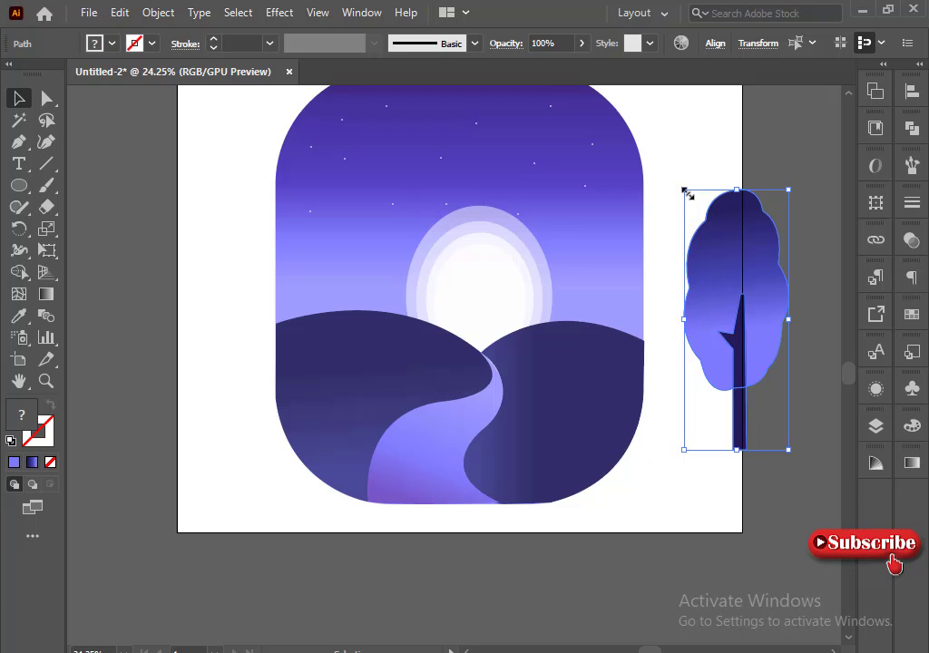
left_click_drag(687, 192, 700, 229)
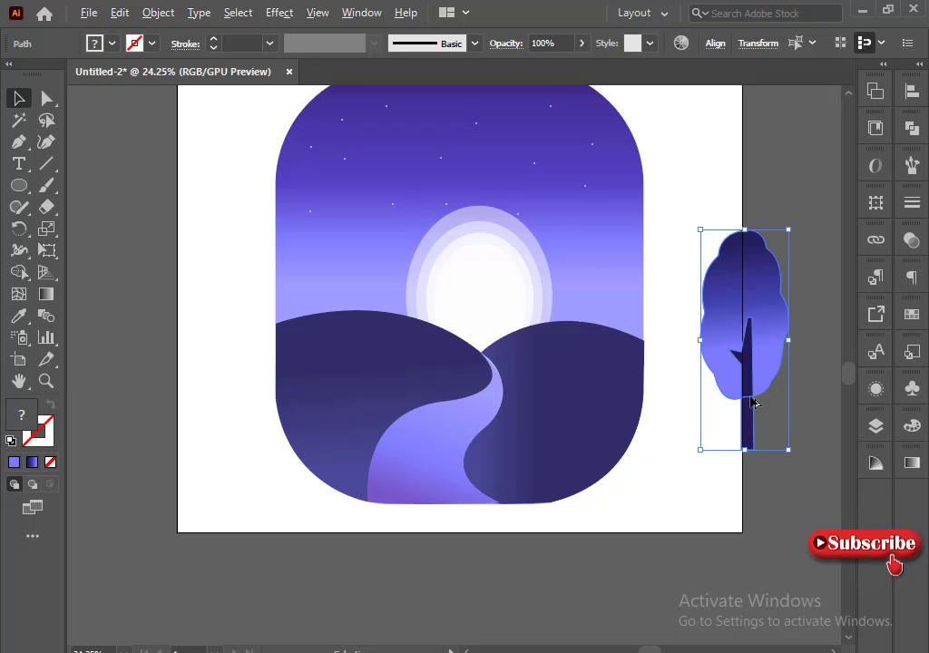
left_click_drag(753, 402, 345, 317)
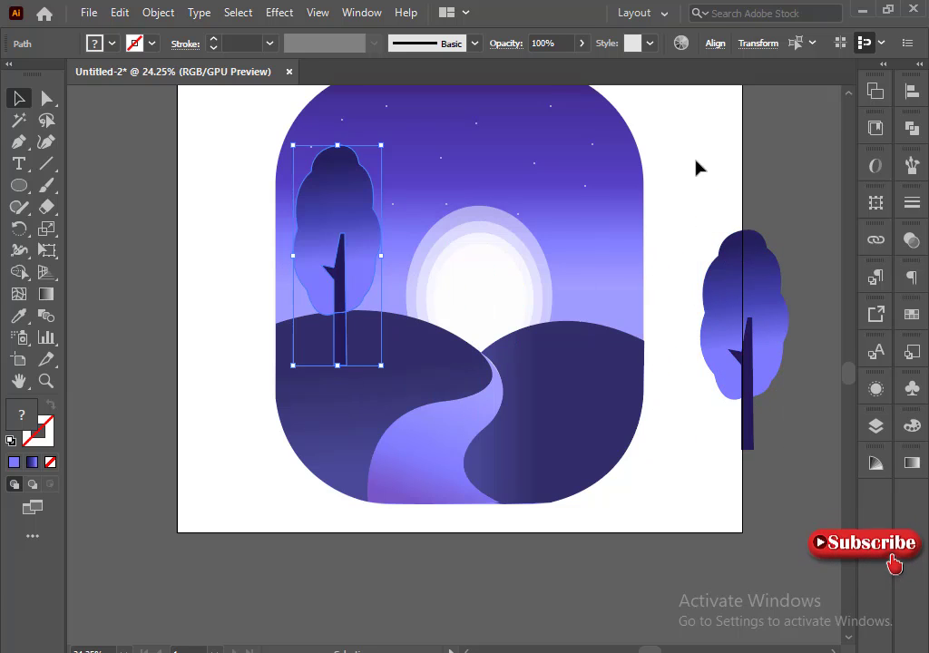
Shrink the spare tree and place a copy on the far right of the right hill, scaled down slightly more
left_click(747, 426)
left_click_drag(788, 449, 758, 379)
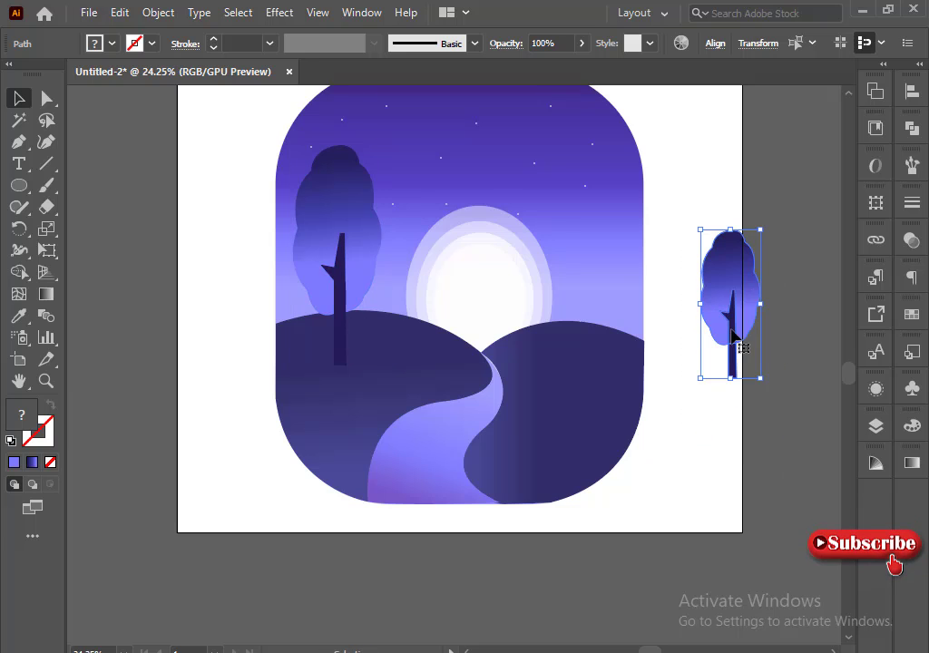
left_click_drag(723, 333, 600, 314)
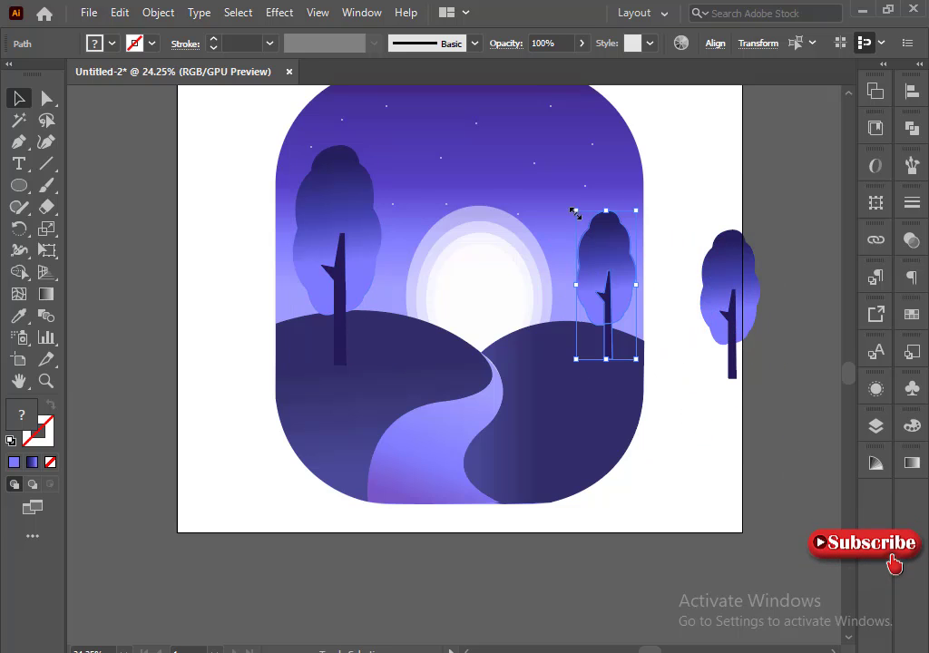
left_click_drag(574, 210, 583, 229)
Scale the spare tree beside the frame down further to make a smaller tree for the right hill
left_click(704, 276)
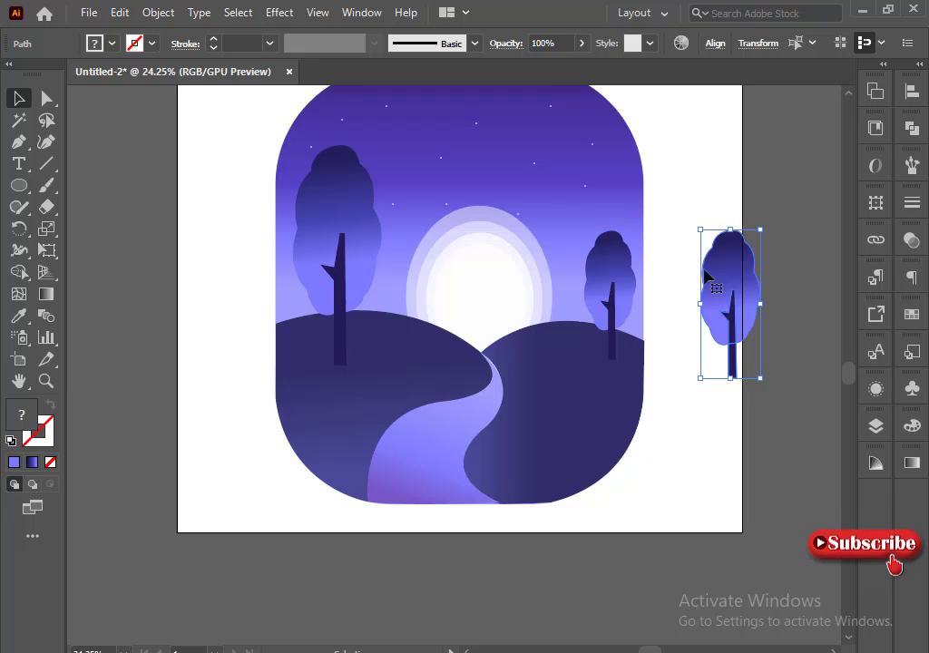
left_click_drag(701, 230, 719, 277)
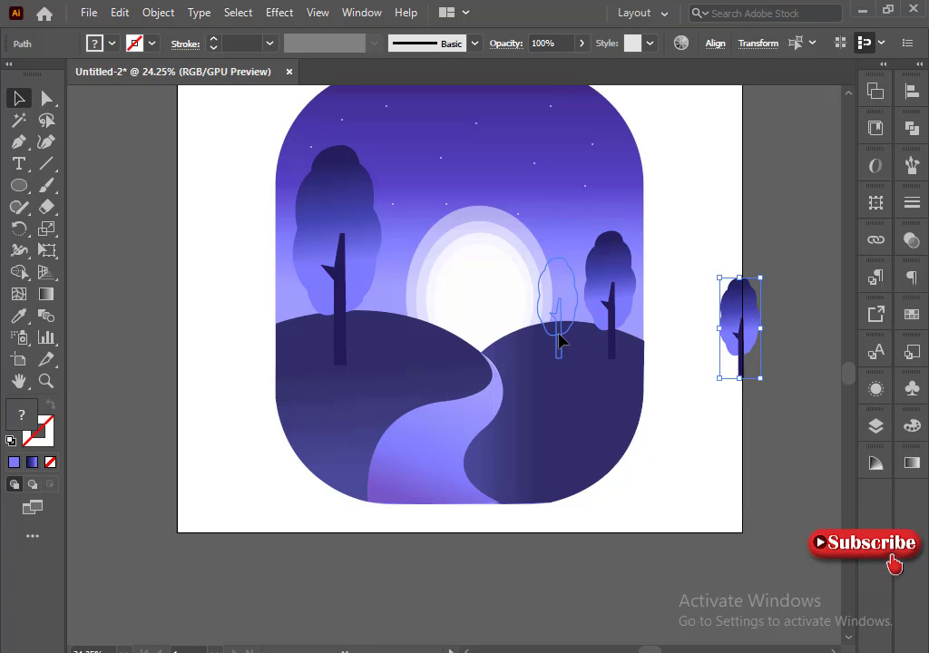